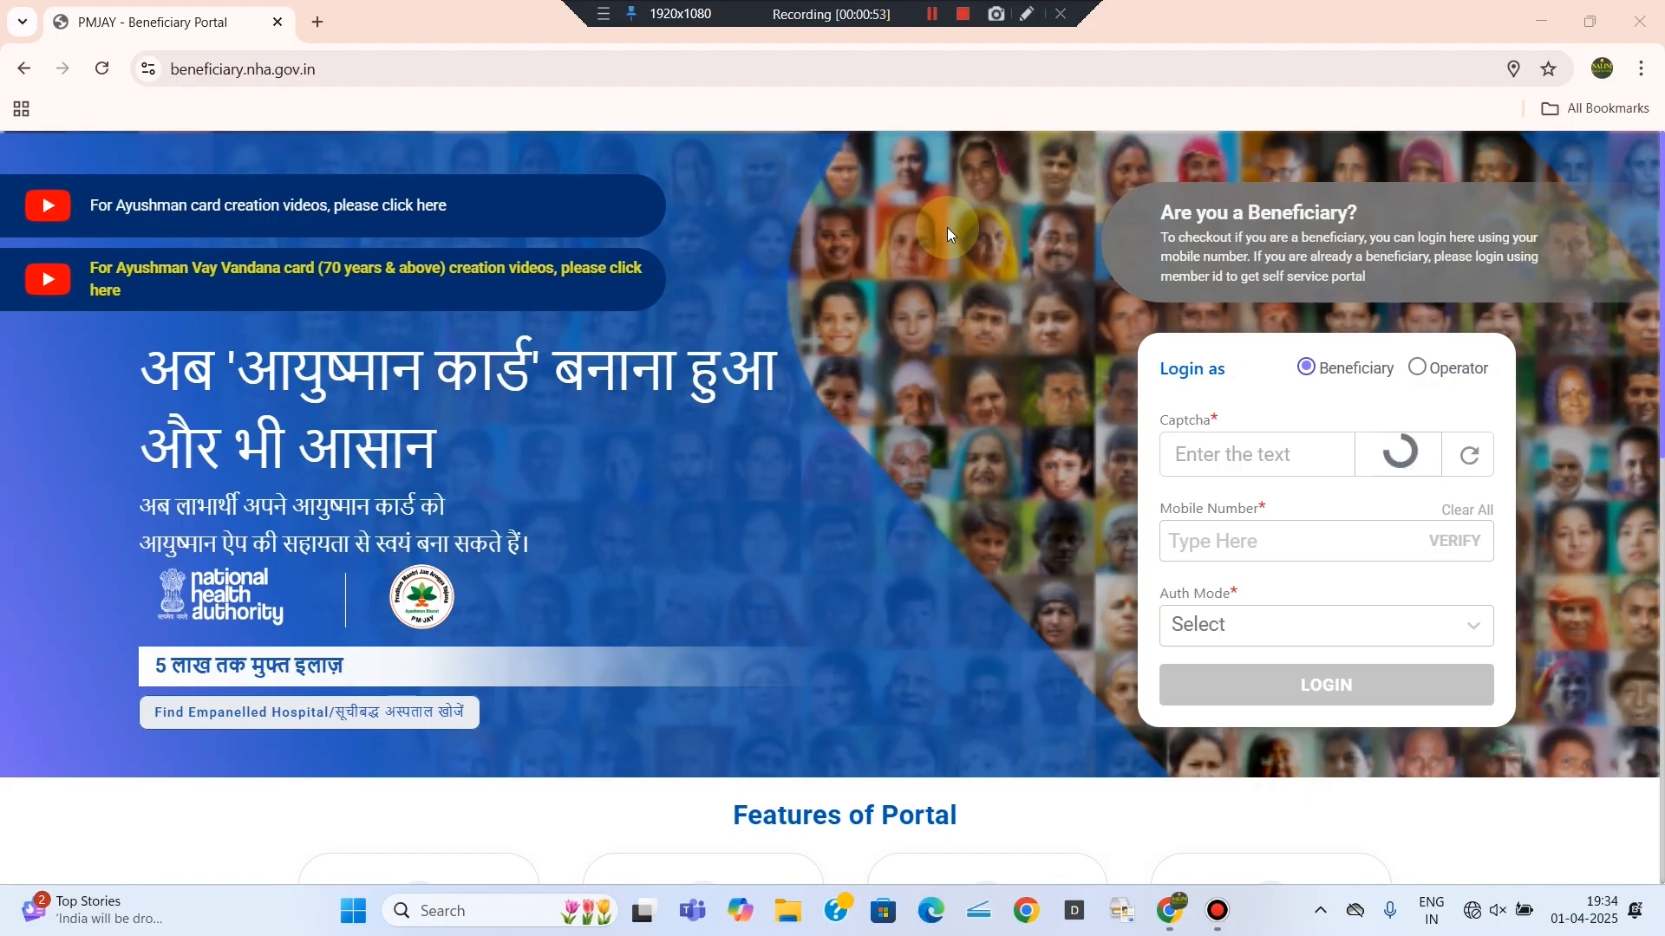
# Step: Search Google for ump.pmjay.gov.in from the address bar
pyautogui.click(934, 13)
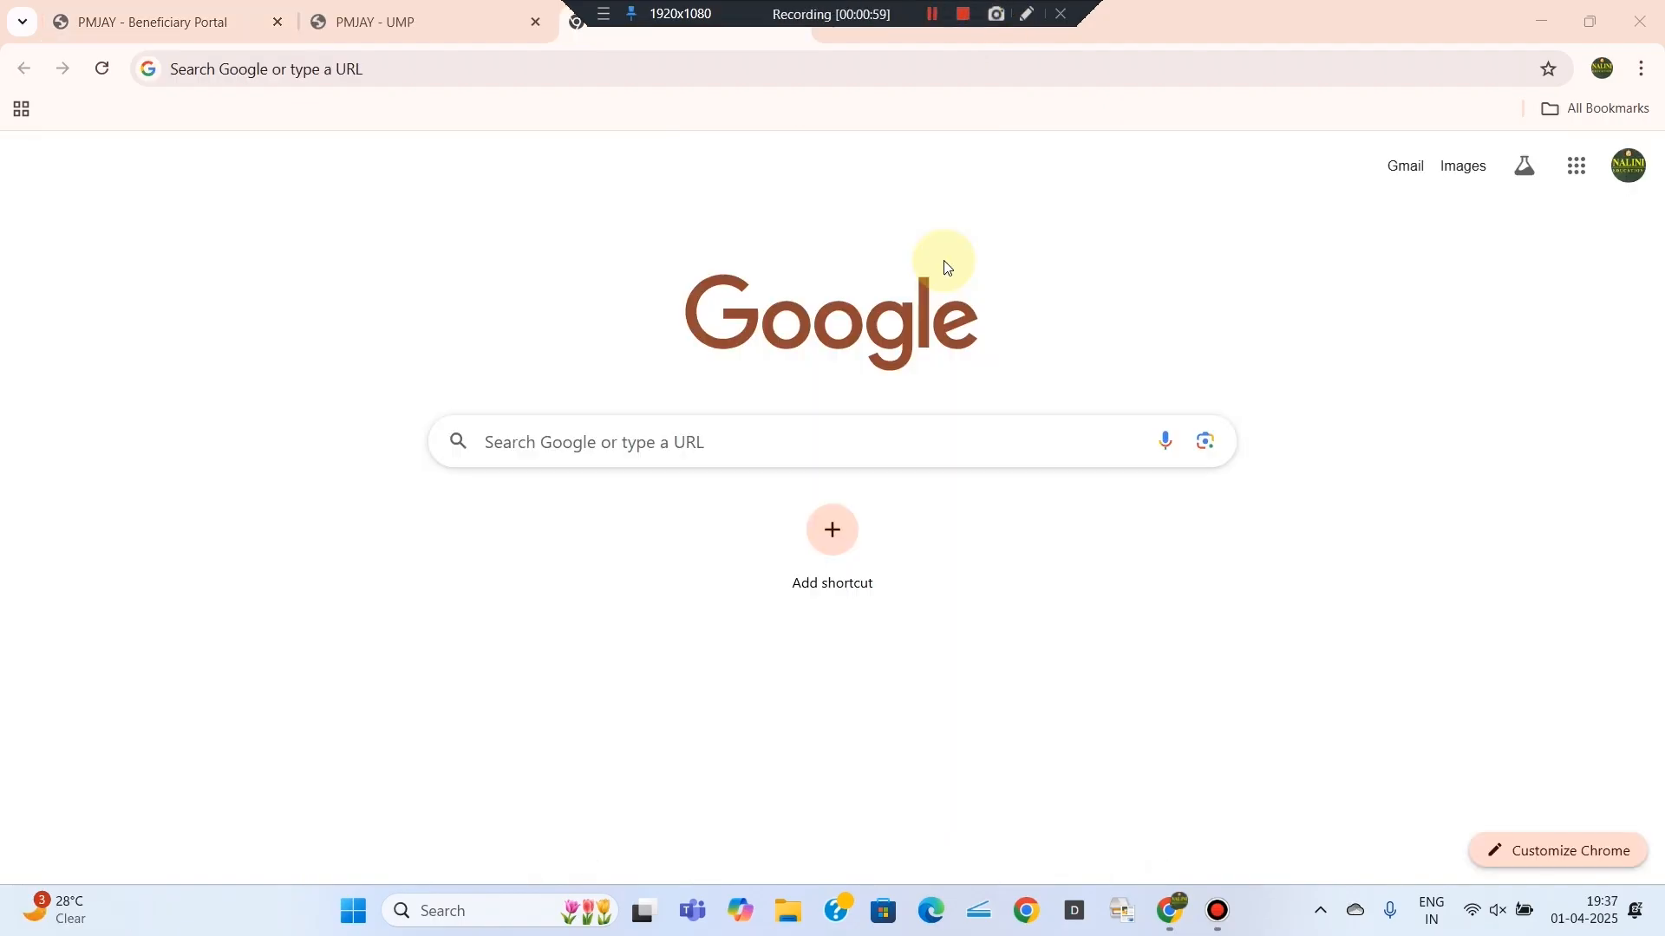
pyautogui.click(480, 68)
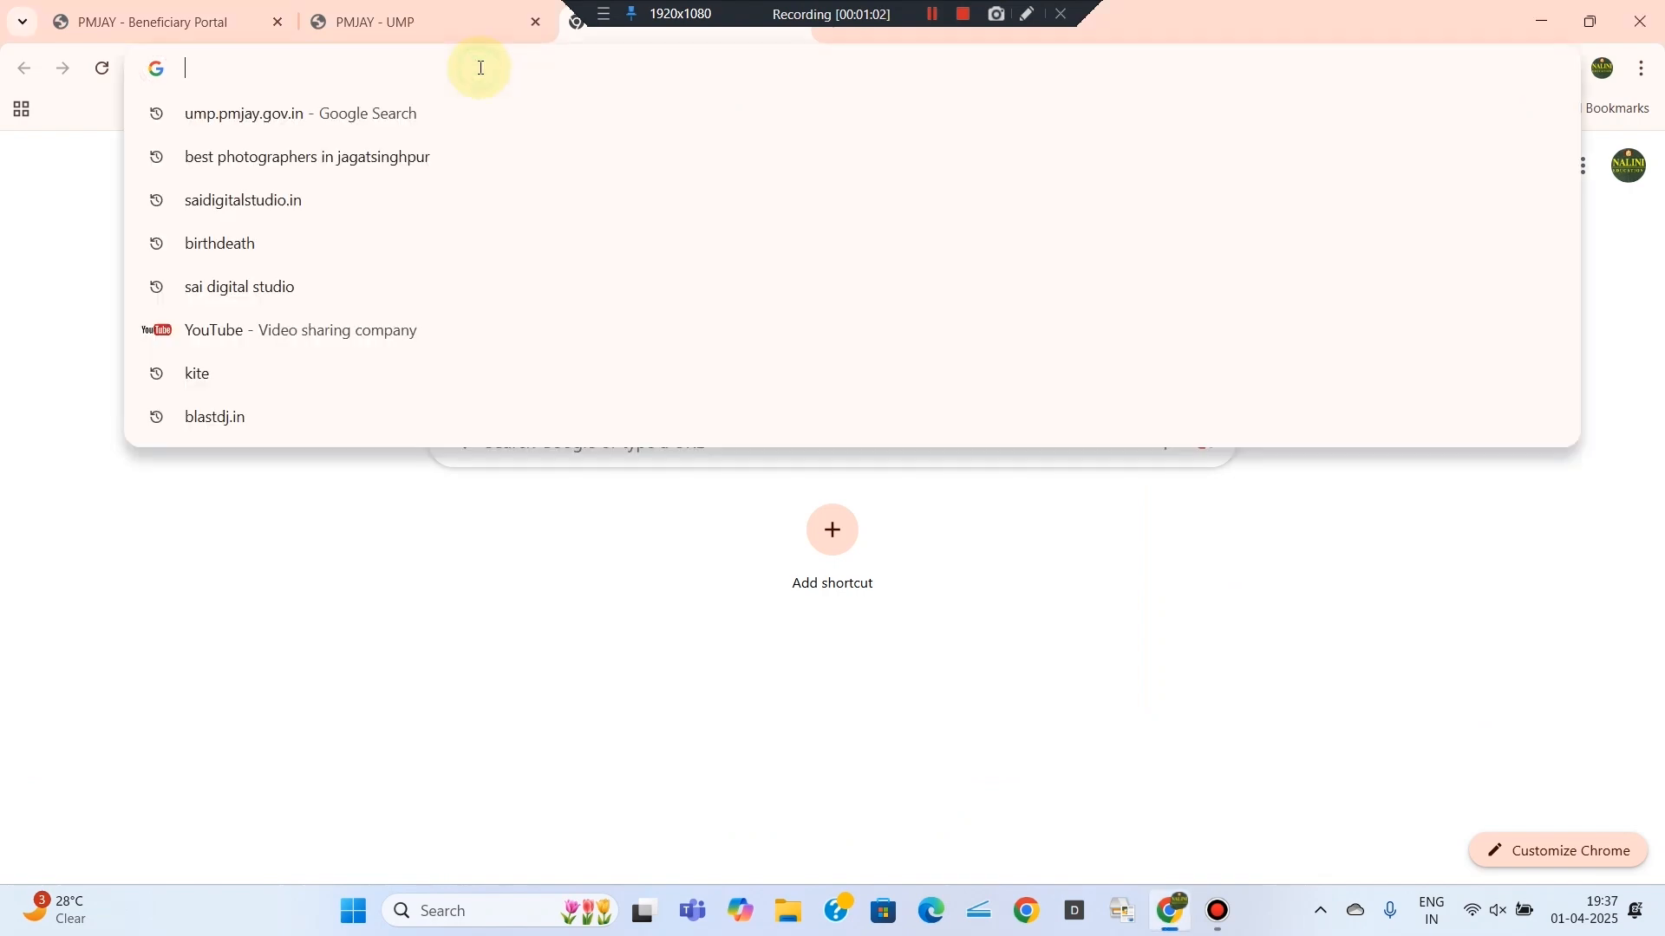
pyautogui.write('ump.pmjay.gov.in')
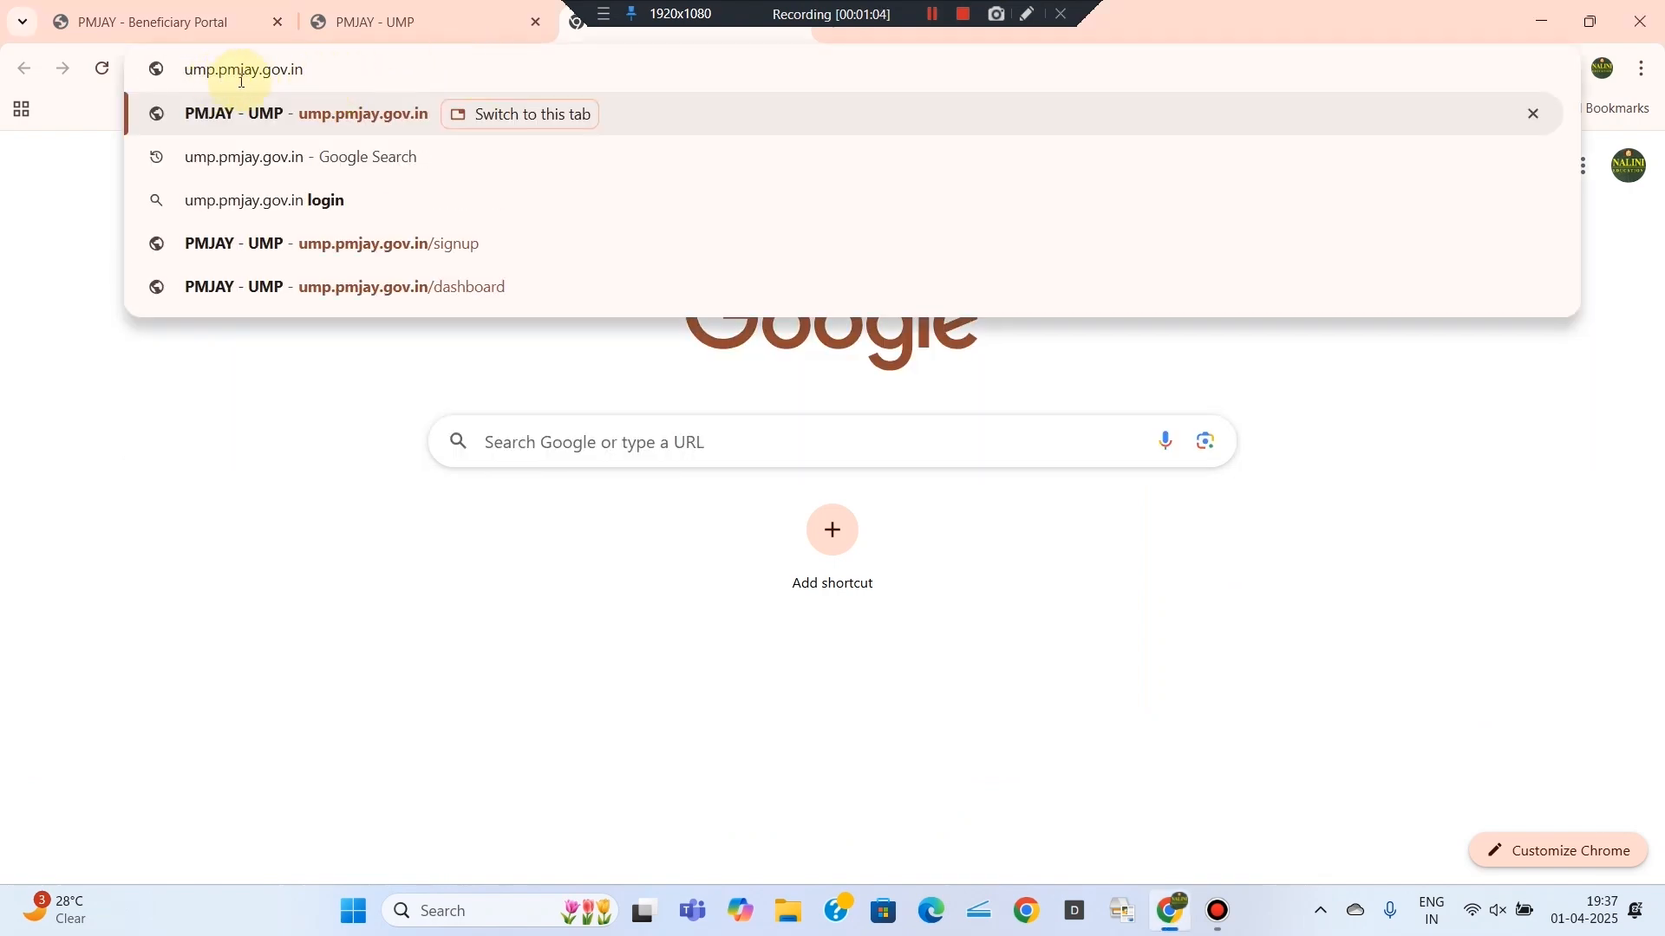
pyautogui.click(290, 156)
# Step: Close the search results to return to the PMJAY - UMP login page
pyautogui.click(1038, 21)
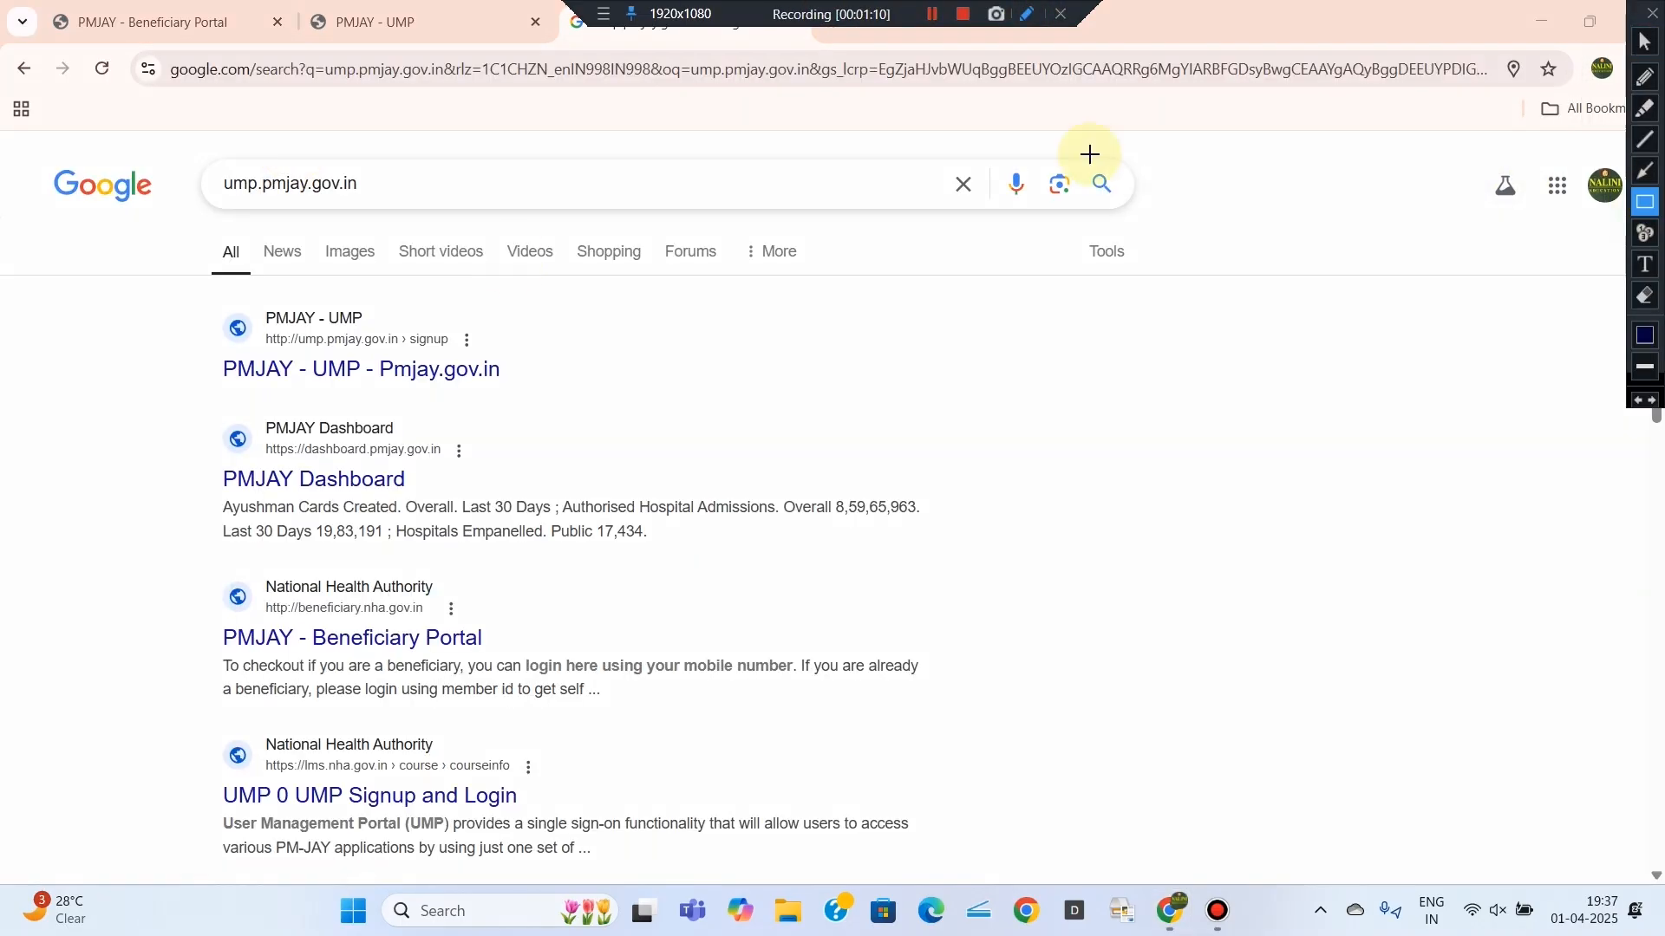
pyautogui.moveTo(157, 300); pyautogui.dragTo(565, 390)
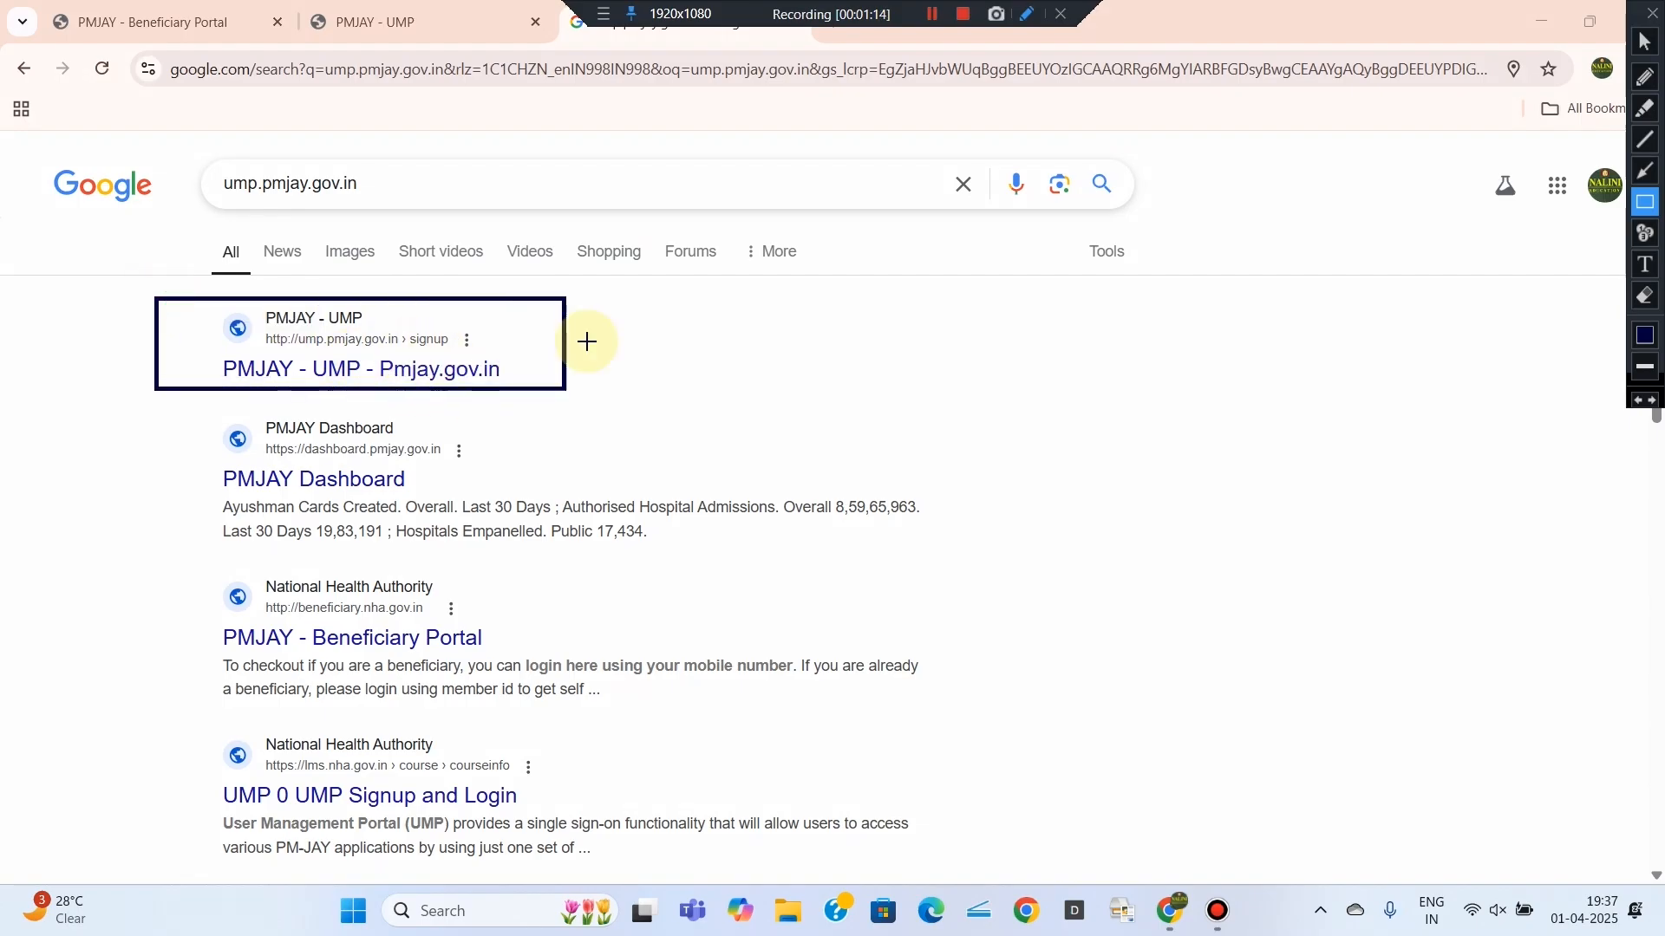
pyautogui.hotkey('ctrl', 'w')
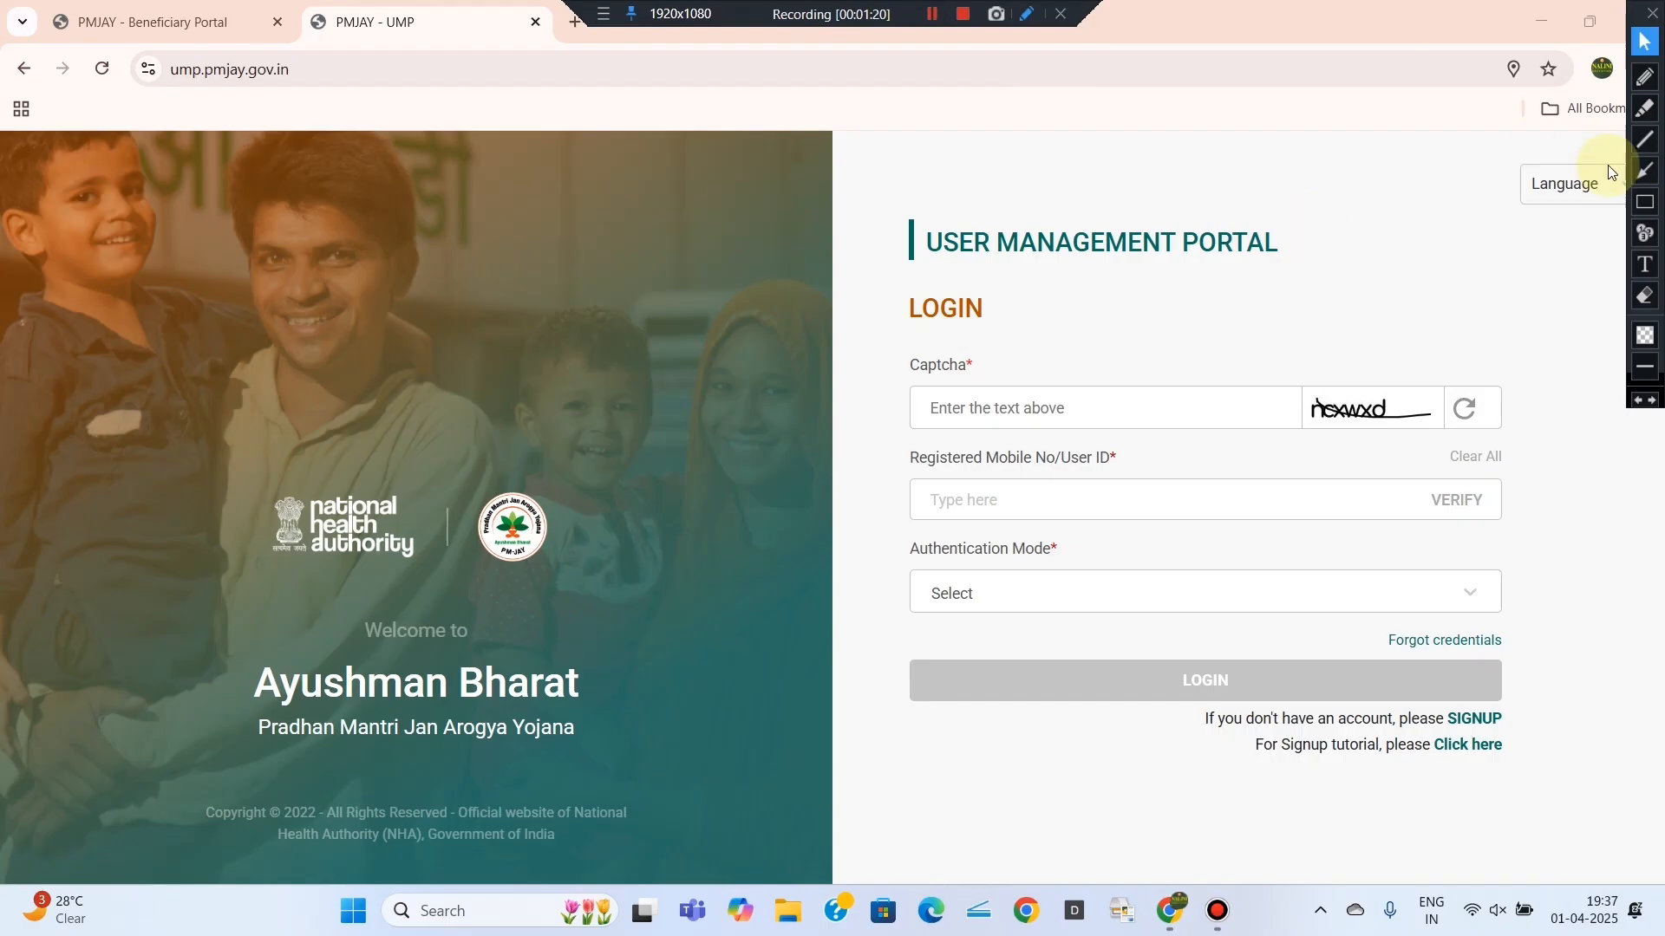
# Step: Enter the captcha text 'ncxwxd' into the UMP login form's Captcha field
pyautogui.click(1645, 202)
pyautogui.moveTo(883, 200)
pyautogui.mouseDown()
pyautogui.moveTo(1327, 341)
pyautogui.moveTo(1588, 824)
pyautogui.mouseUp()
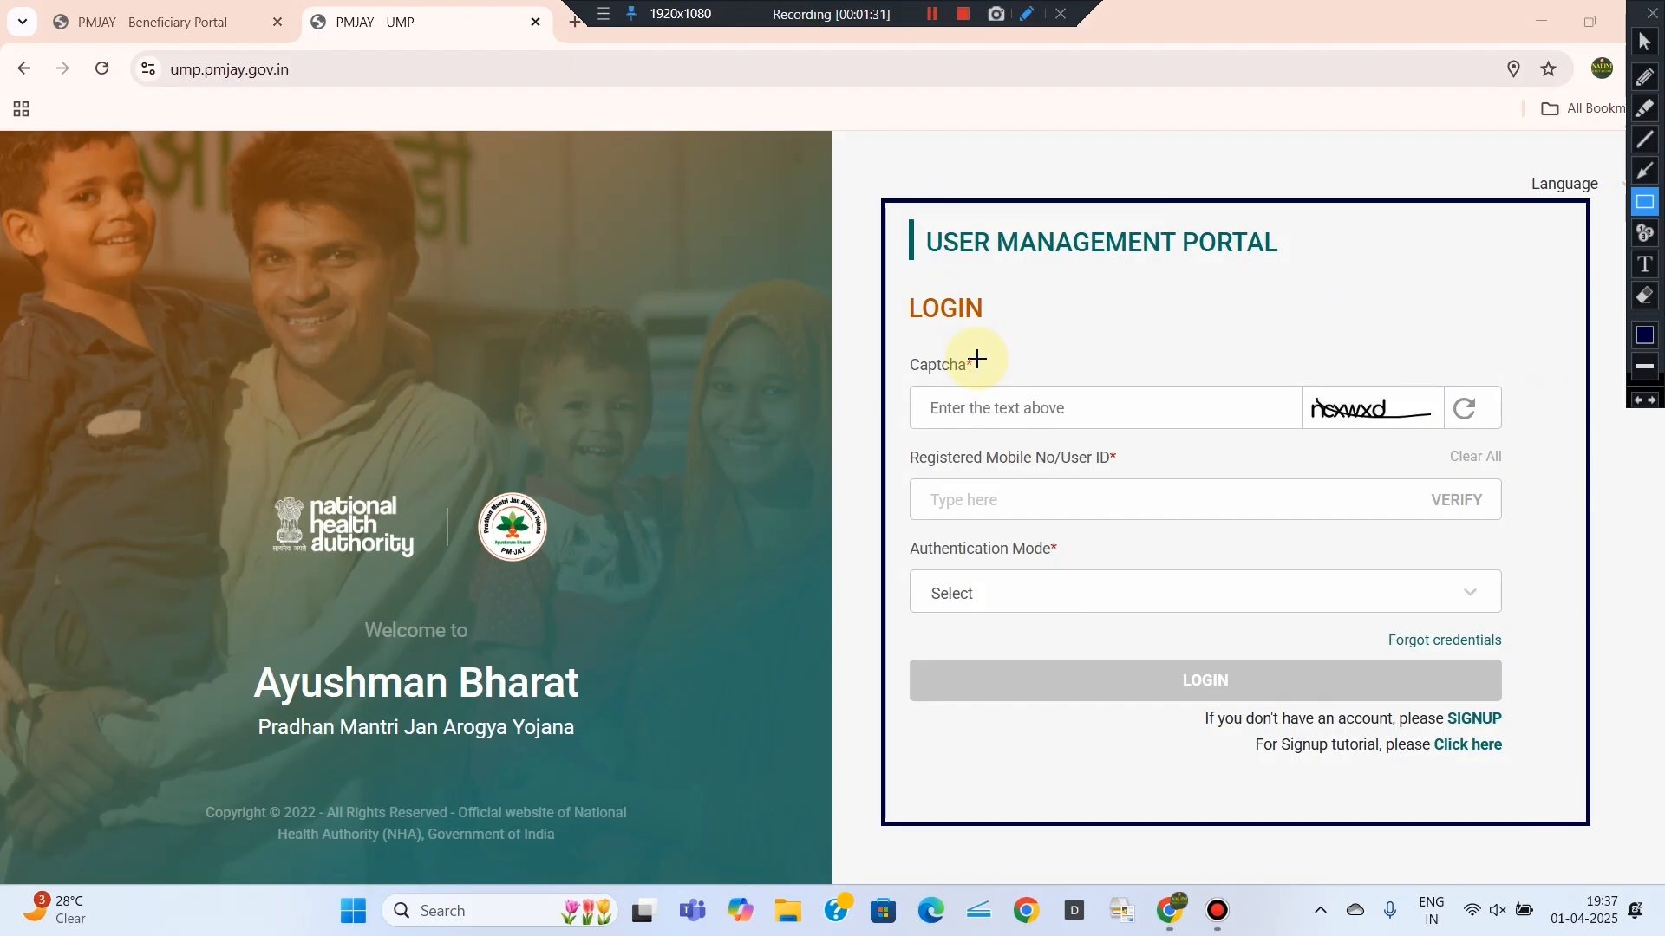
pyautogui.moveTo(1300, 388); pyautogui.dragTo(1420, 432)
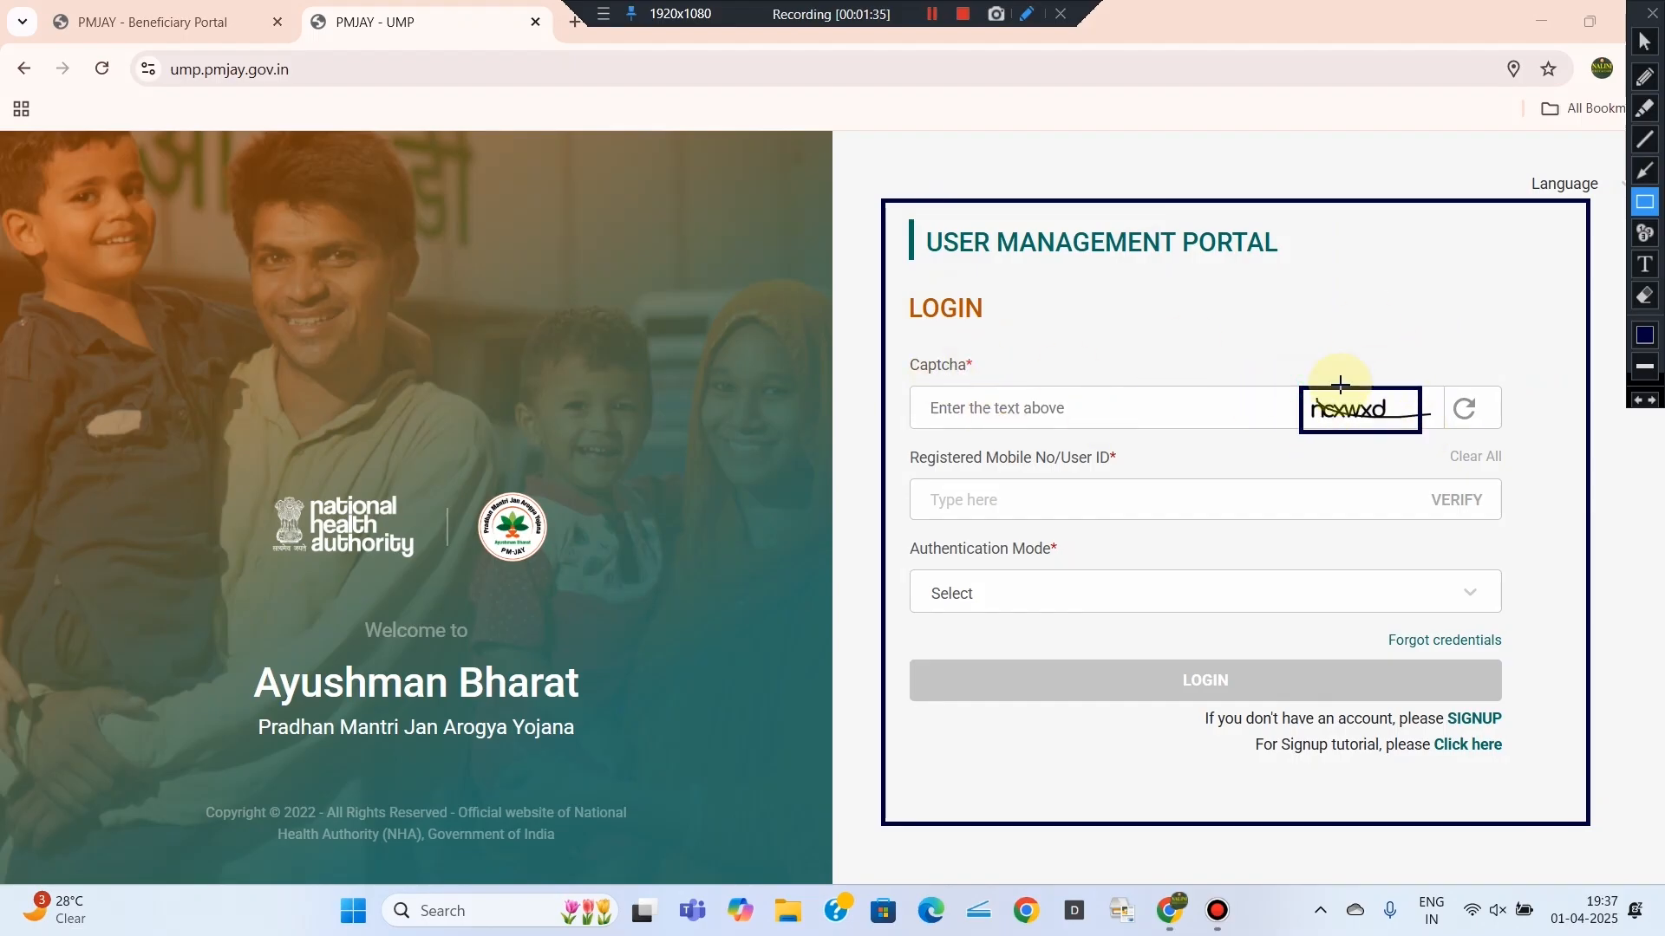
pyautogui.moveTo(906, 379); pyautogui.dragTo(1144, 432)
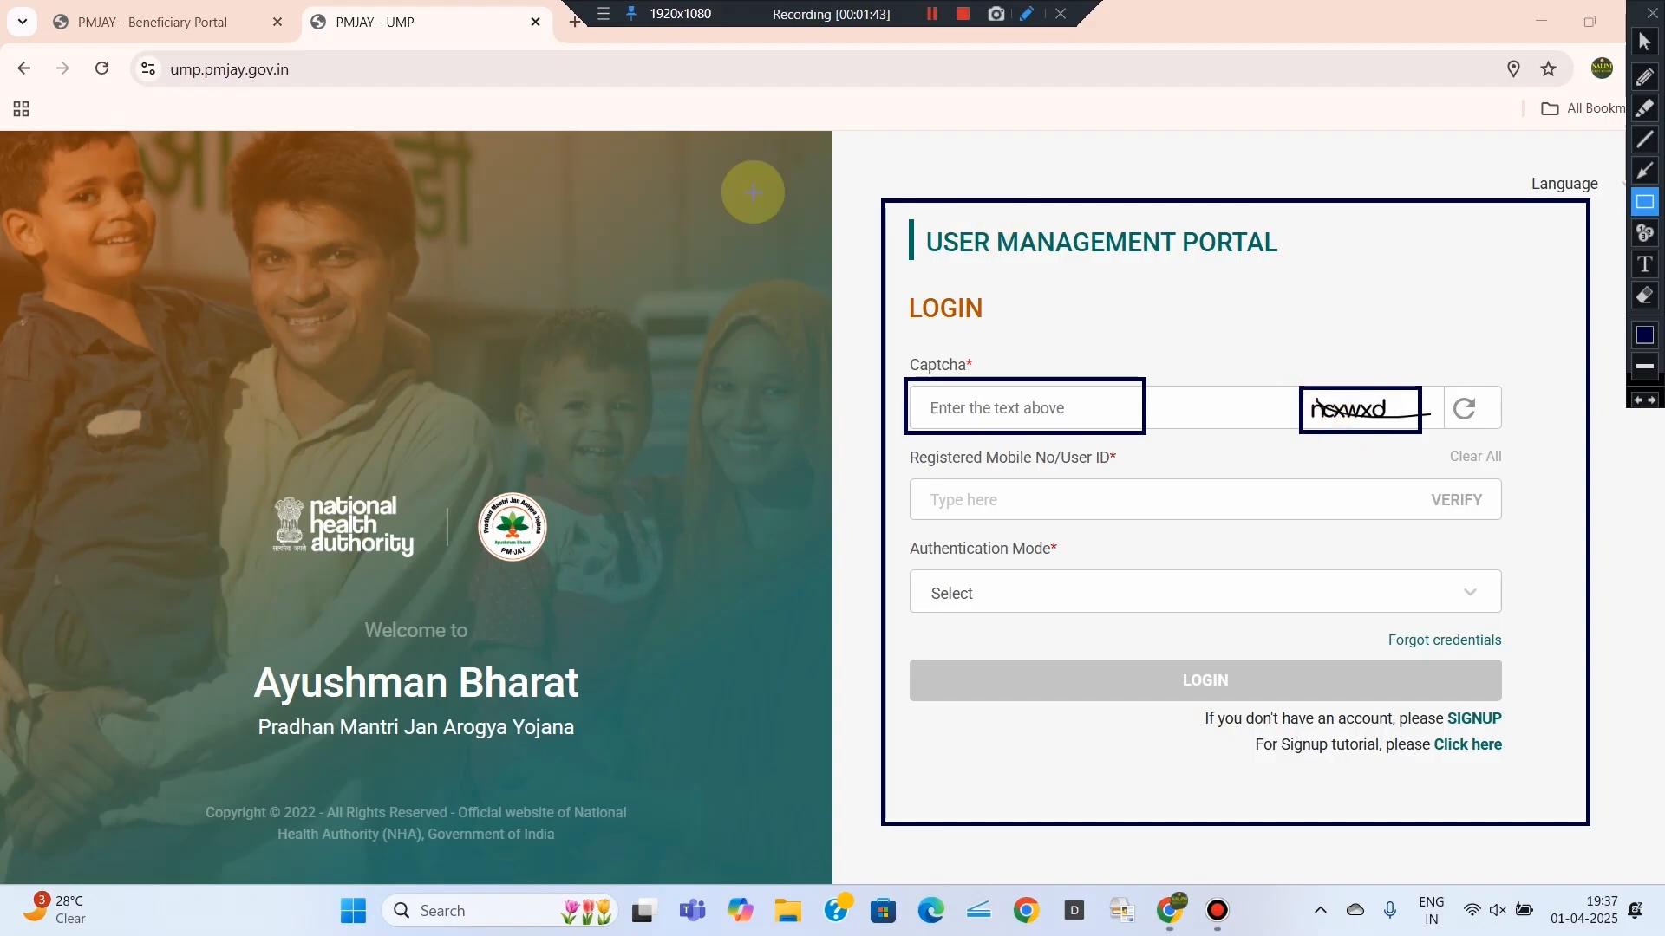
pyautogui.moveTo(83, 51)
pyautogui.mouseDown()
pyautogui.moveTo(165, 107)
pyautogui.moveTo(122, 87)
pyautogui.mouseUp()
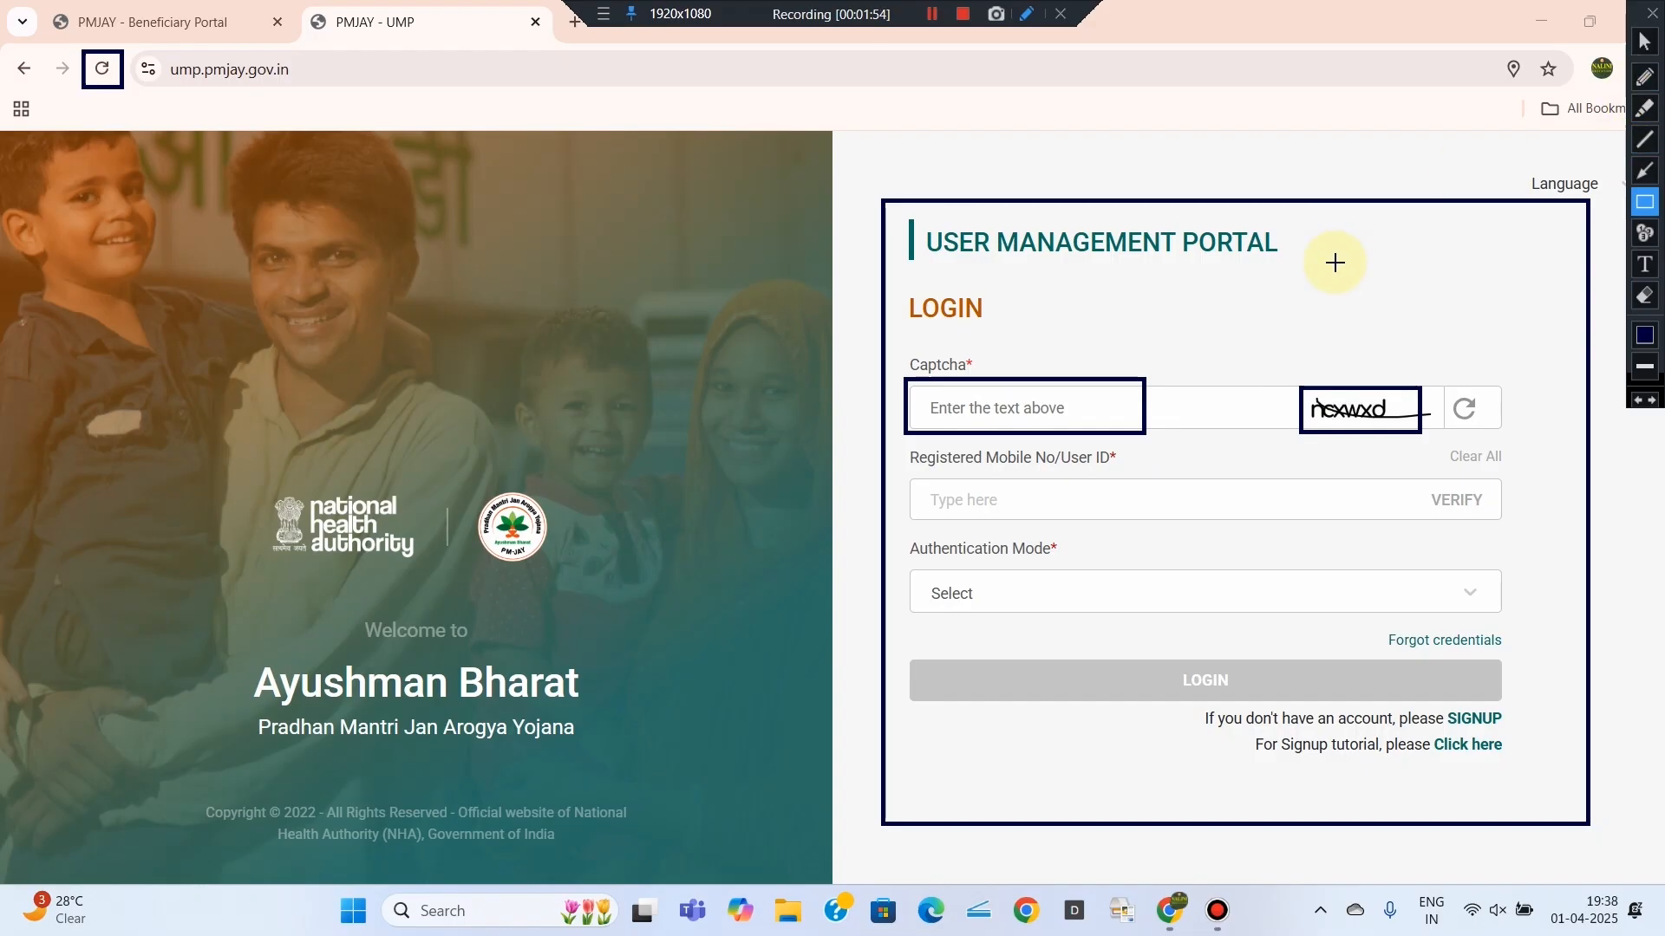
pyautogui.click(1645, 295)
pyautogui.moveTo(839, 170); pyautogui.dragTo(1571, 931)
pyautogui.click(1645, 77)
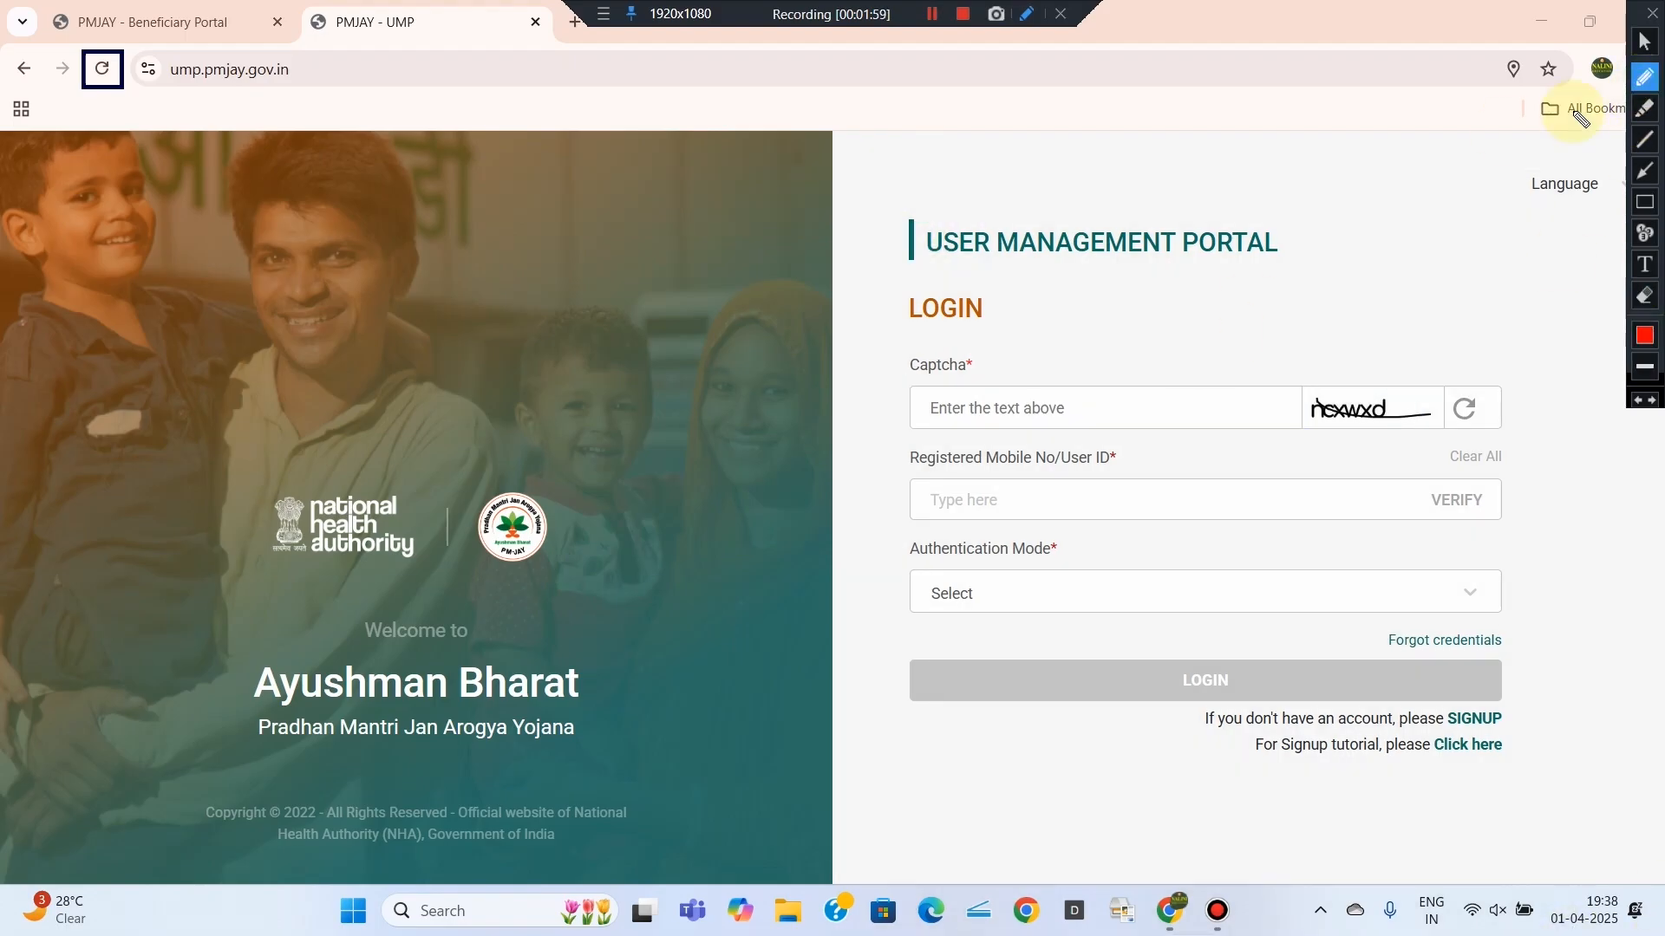
pyautogui.click(1644, 40)
pyautogui.click(1063, 391)
pyautogui.write('ncx')
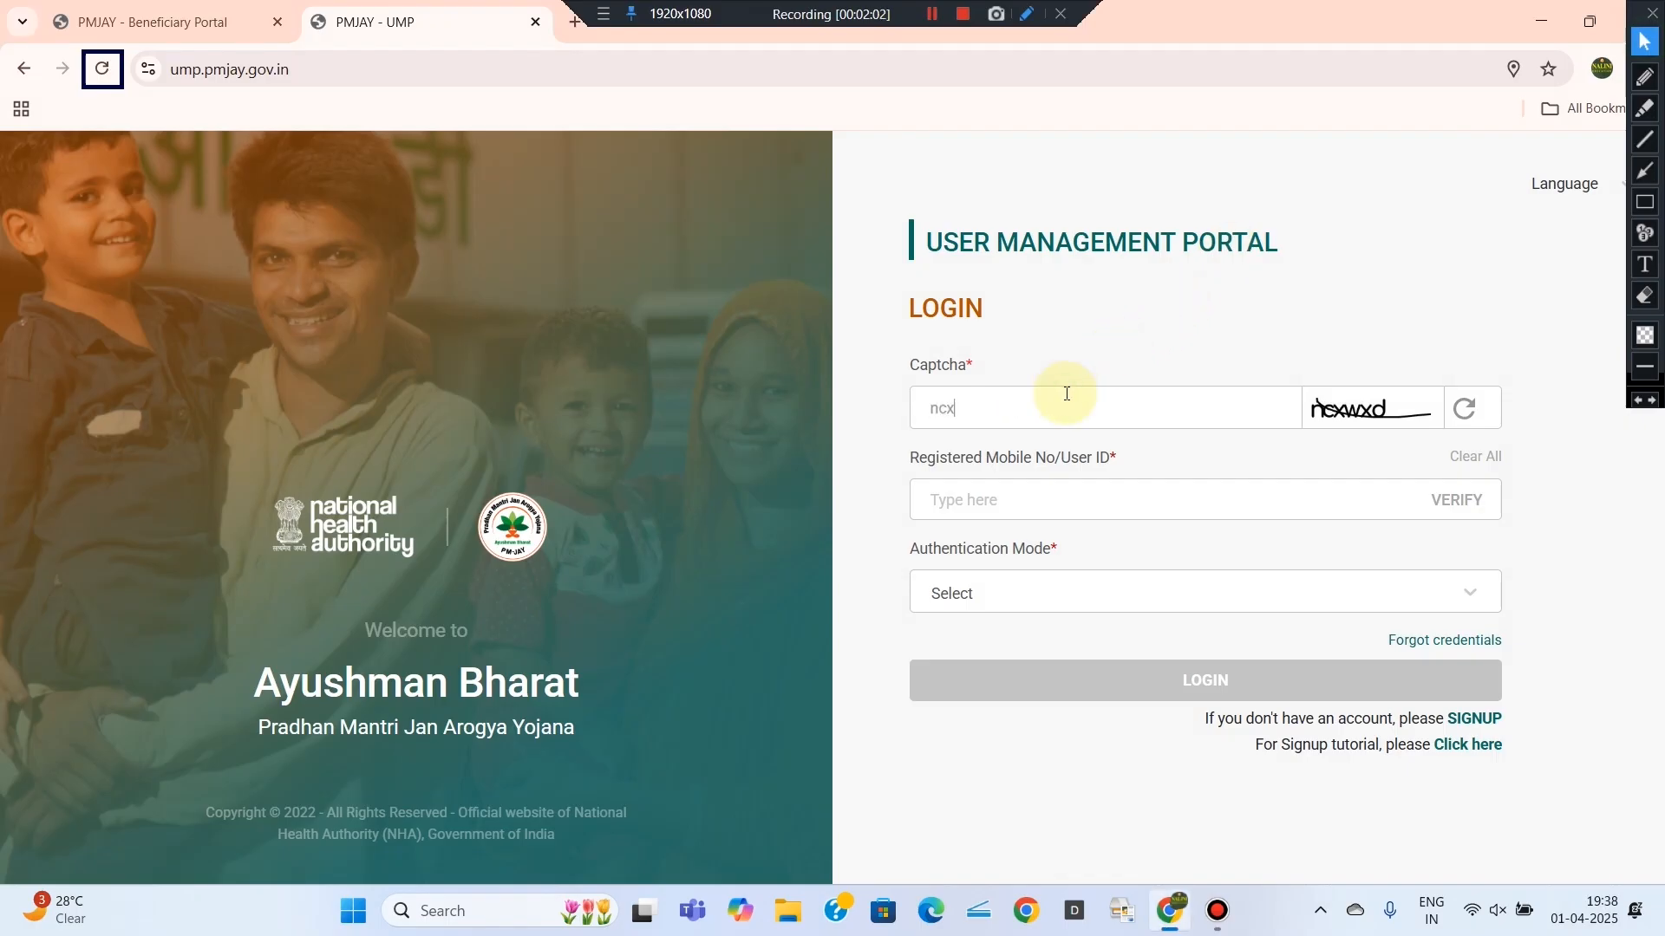
pyautogui.write('wxd')
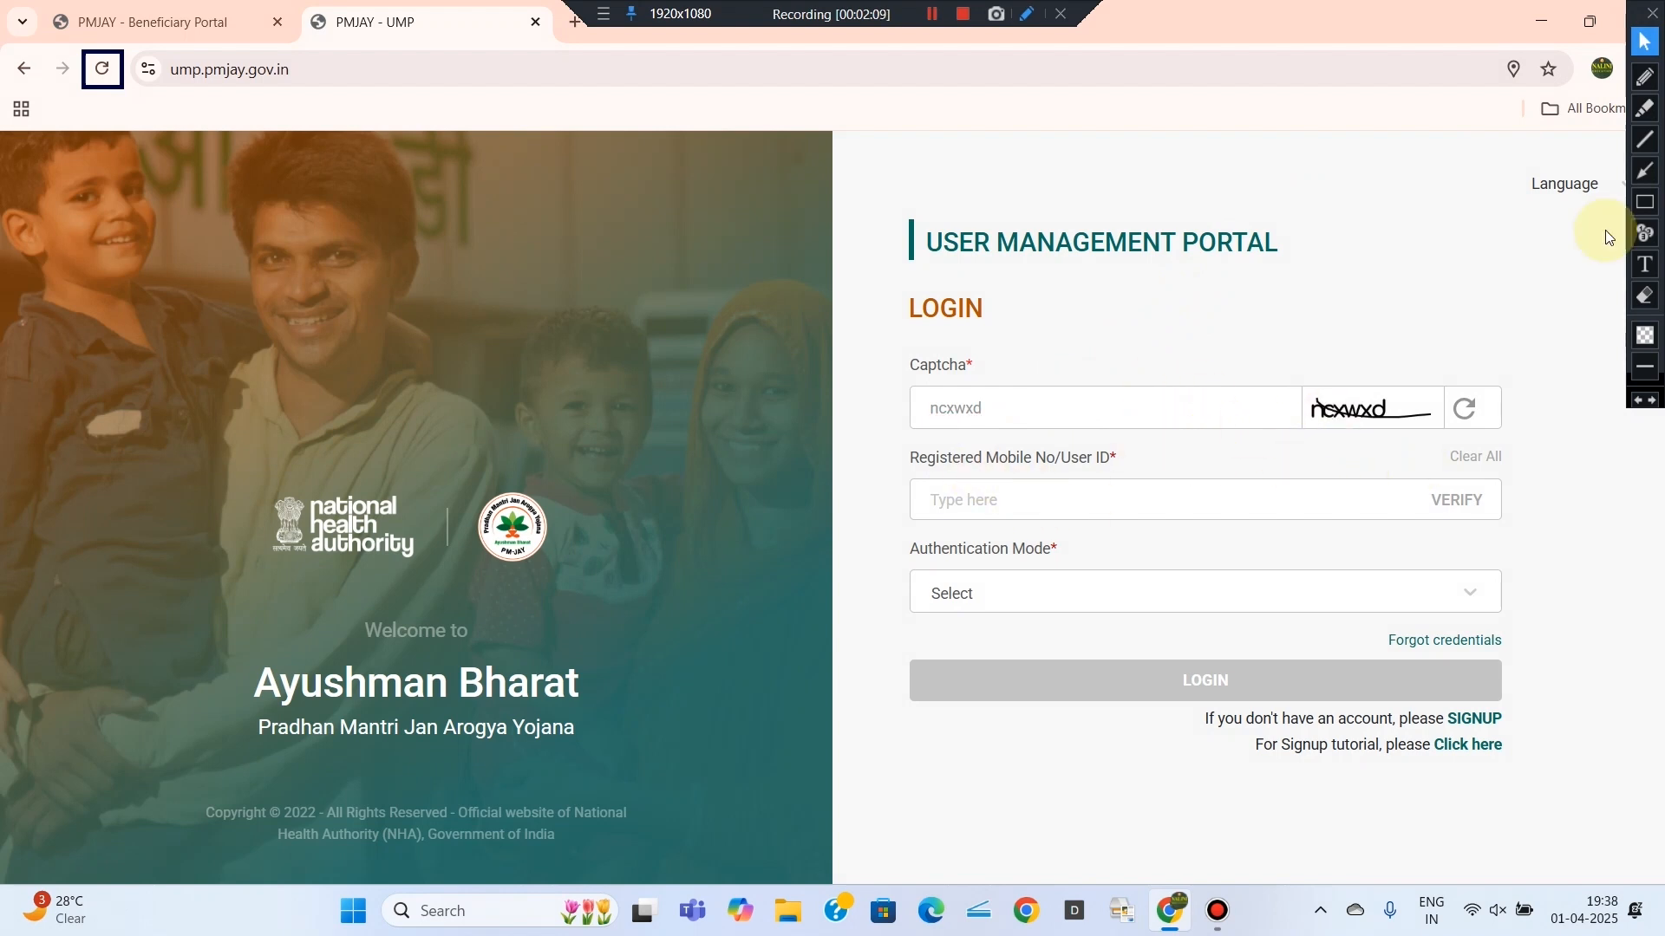
pyautogui.click(1650, 208)
pyautogui.moveTo(897, 439); pyautogui.dragTo(1136, 473)
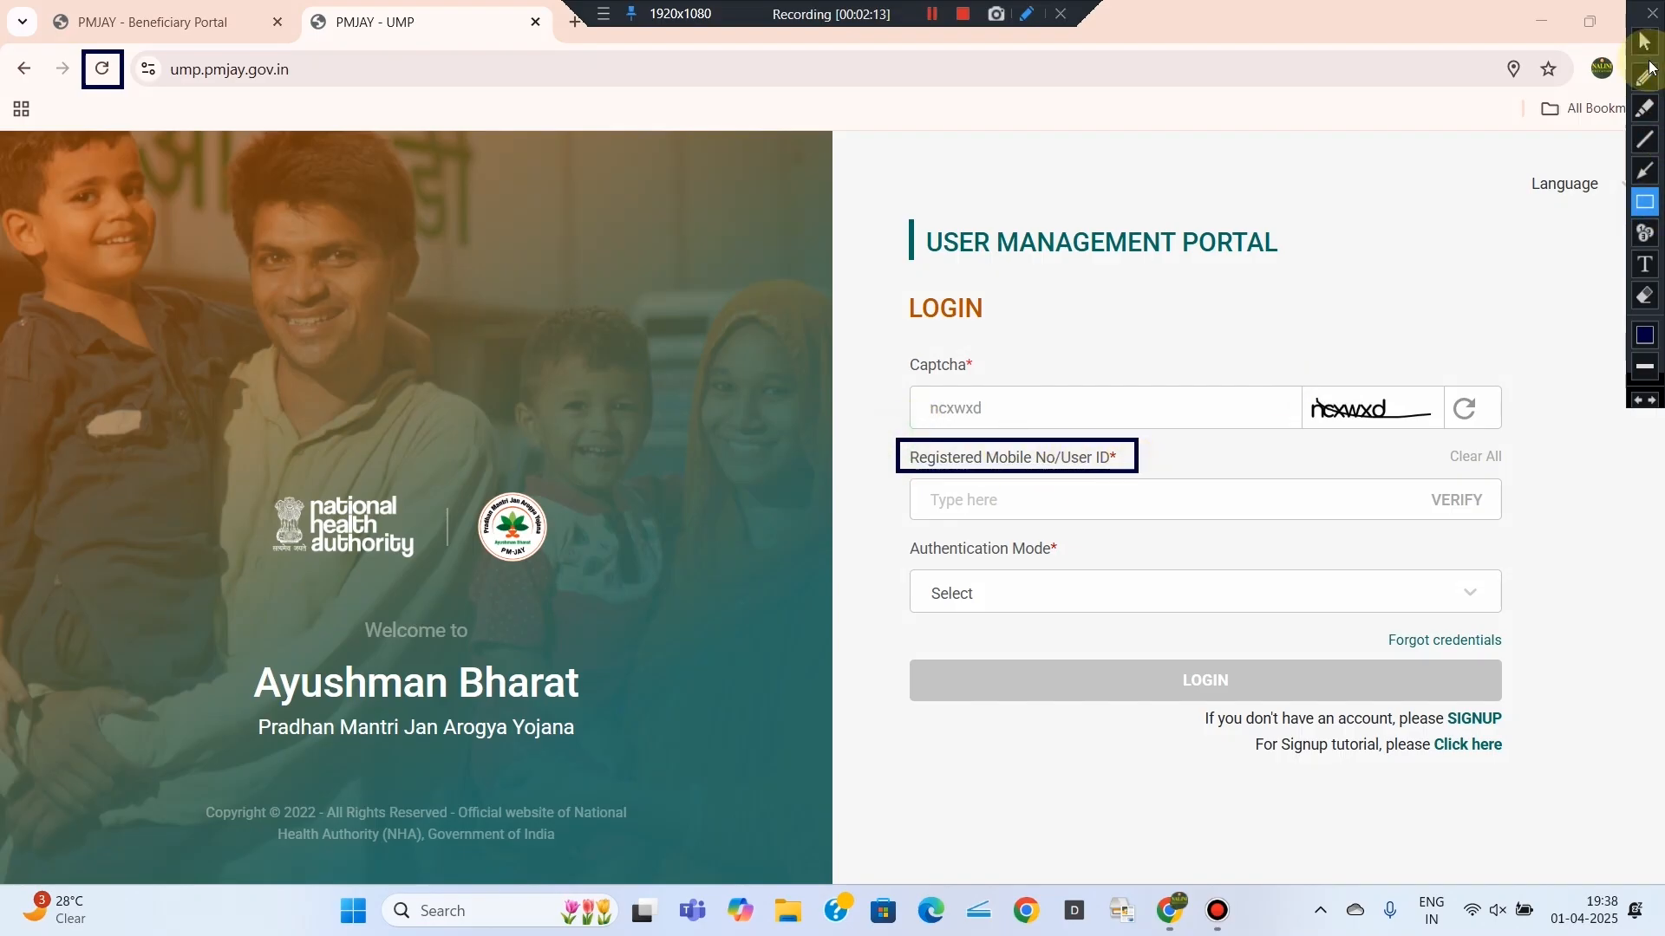
# Step: Verify the entered user ID so an Aadhaar OTP is sent
pyautogui.click(1643, 52)
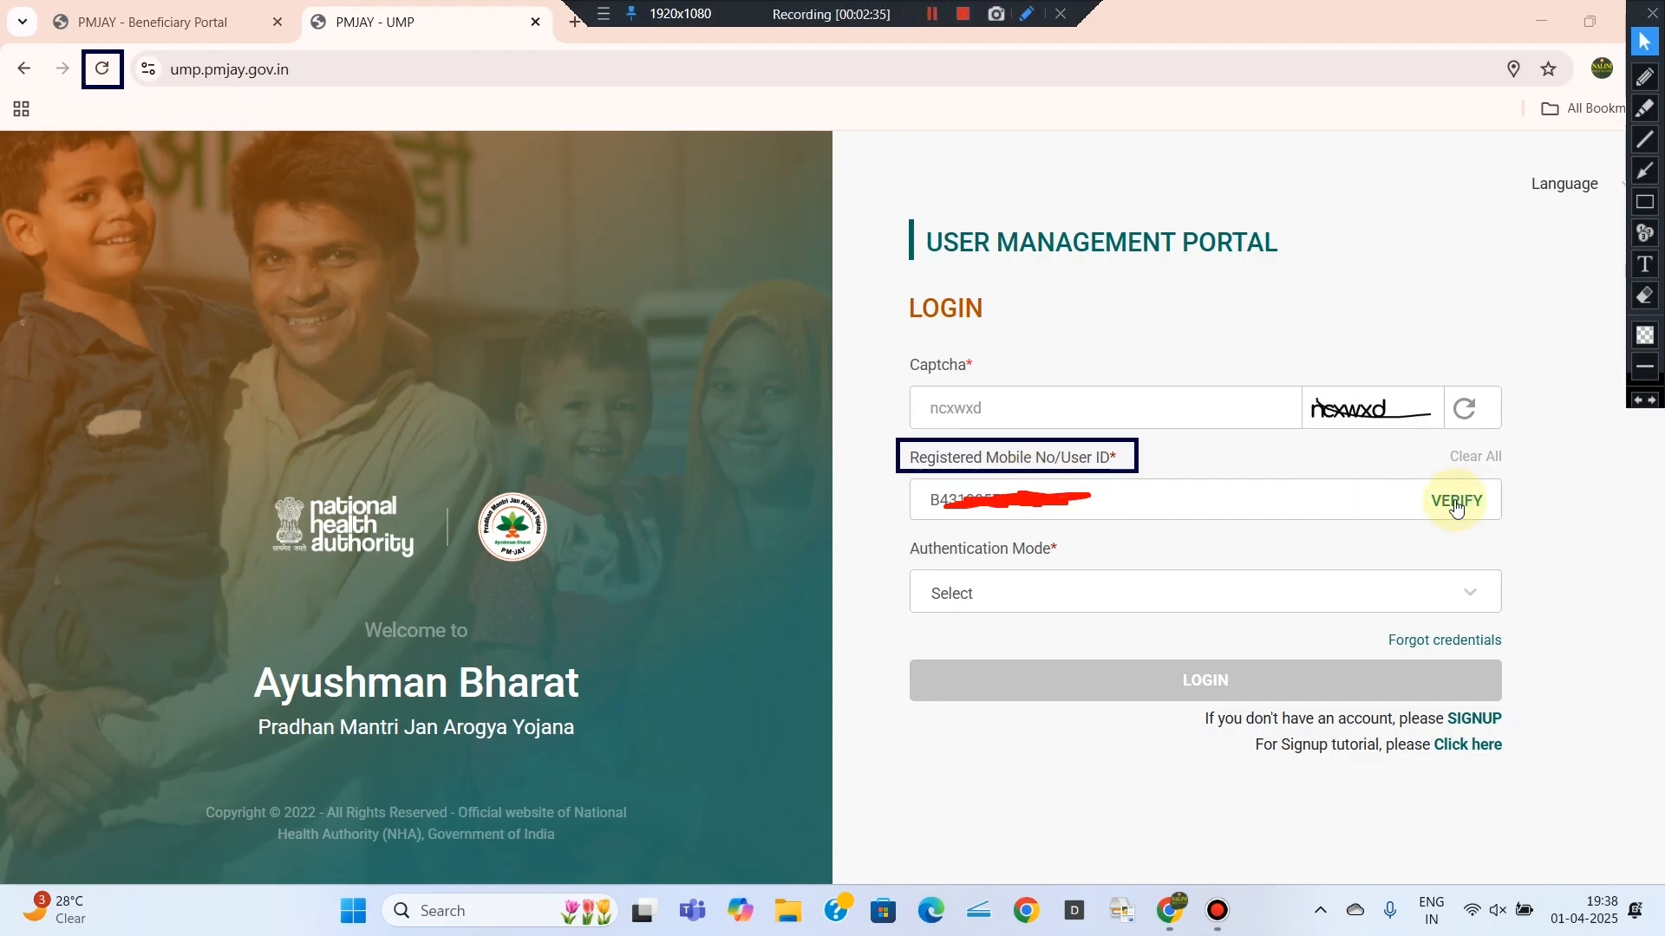
pyautogui.click(1457, 503)
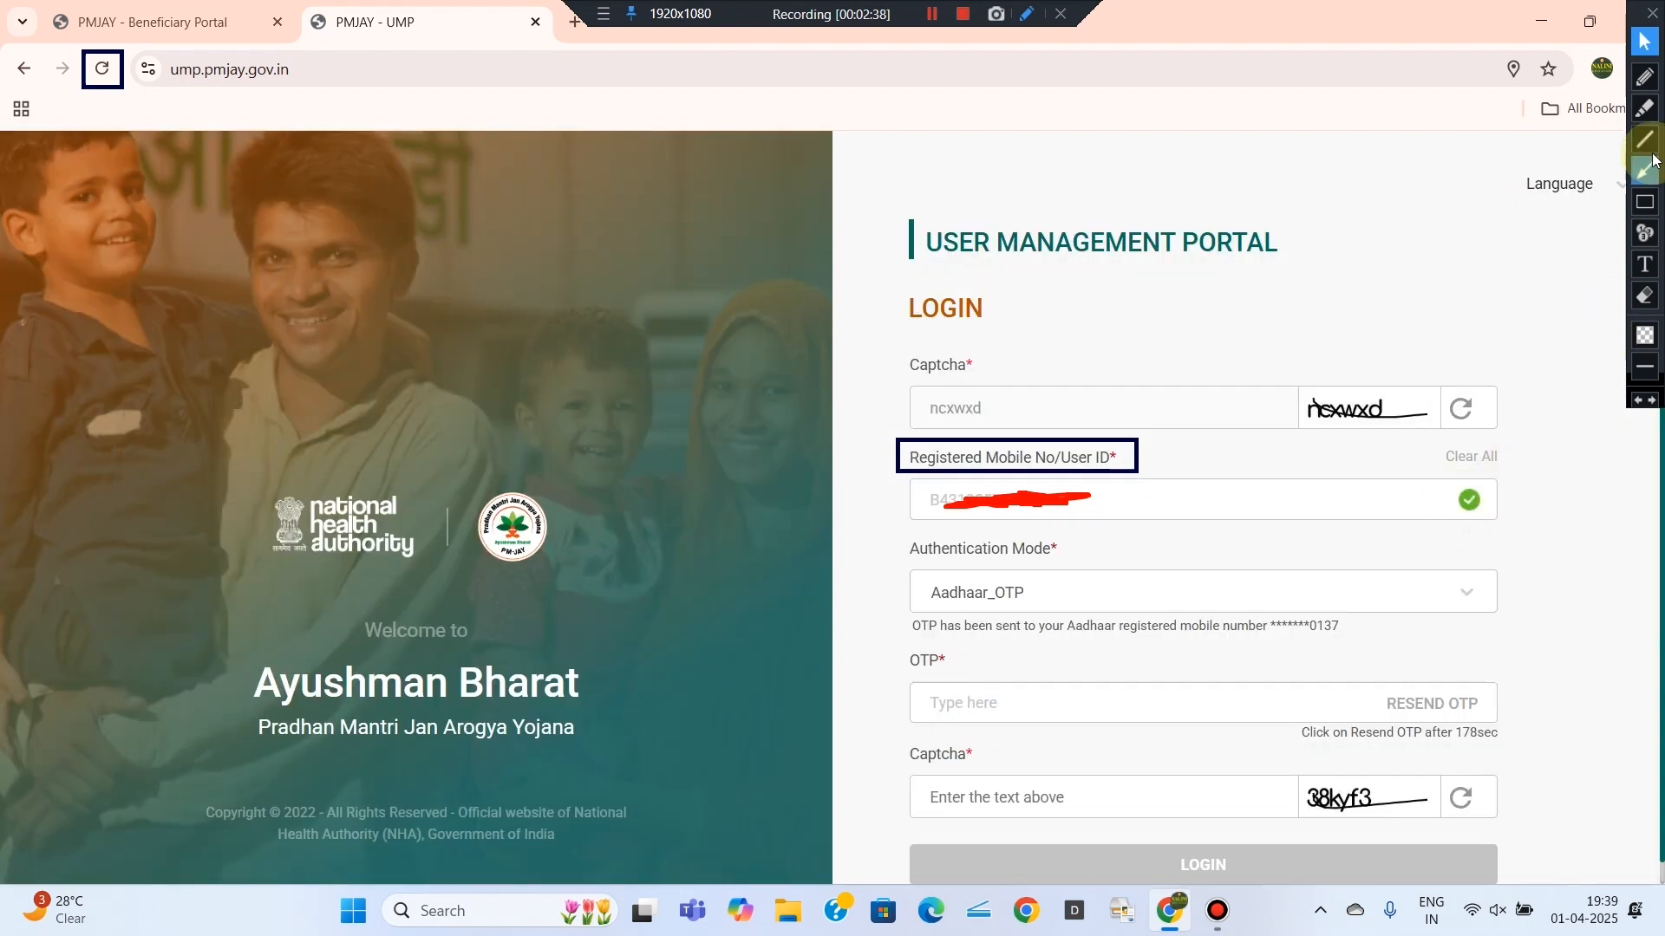
pyautogui.click(1645, 202)
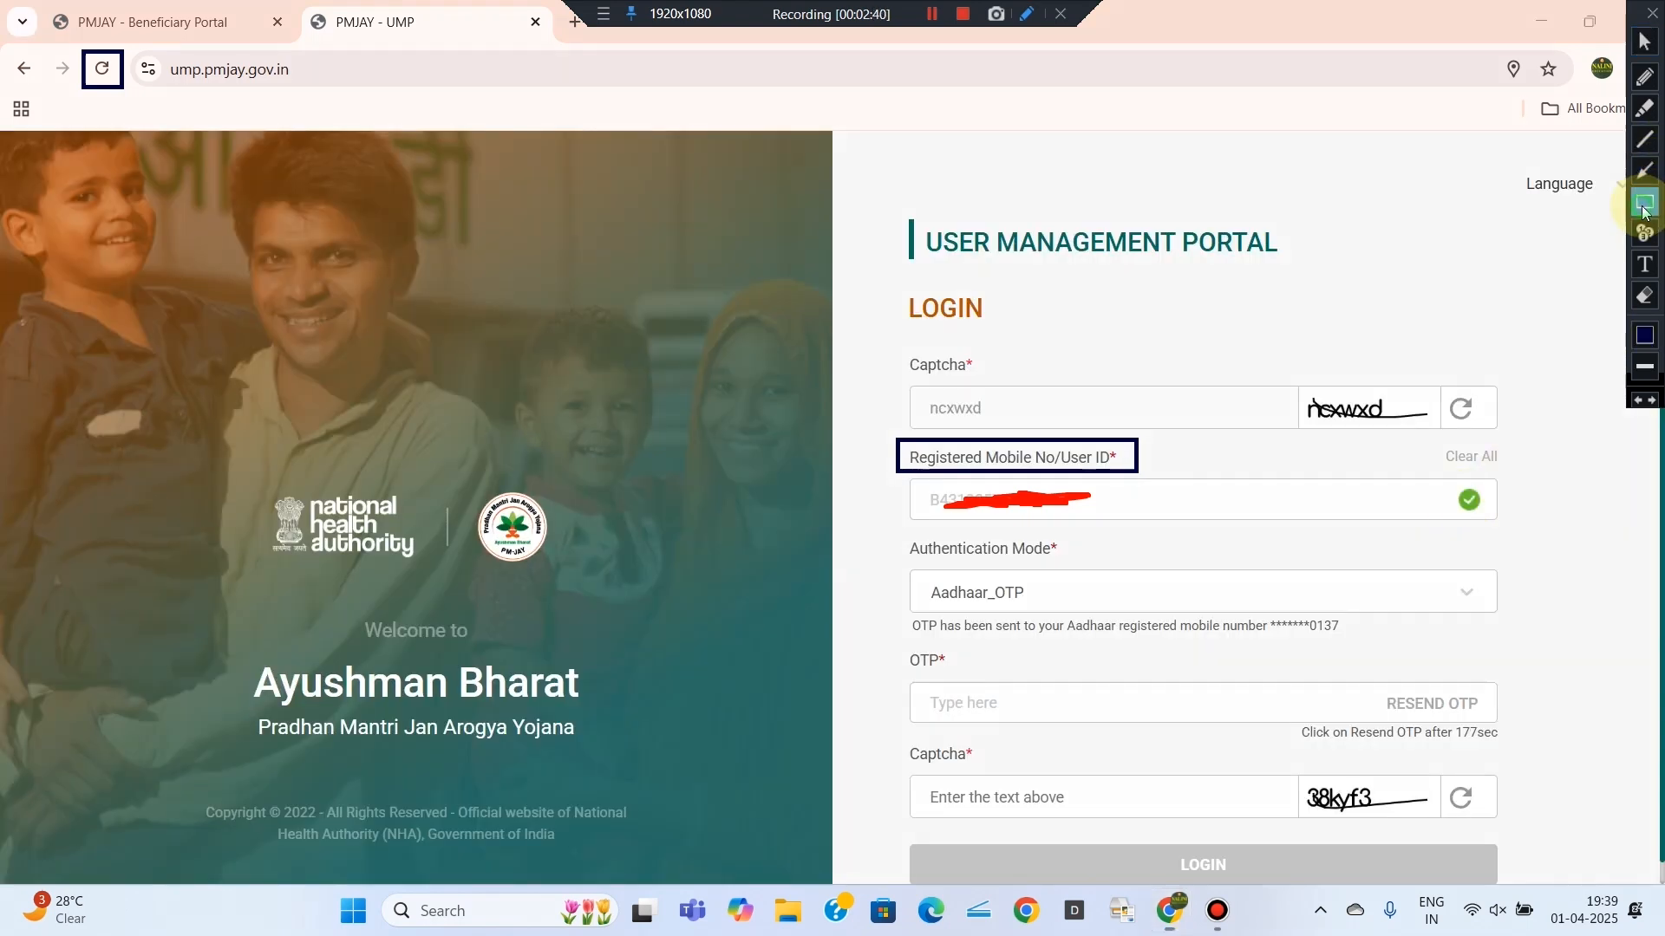
pyautogui.moveTo(888, 532)
pyautogui.mouseDown()
pyautogui.moveTo(1413, 682)
pyautogui.moveTo(1556, 646)
pyautogui.mouseUp()
pyautogui.click(1644, 41)
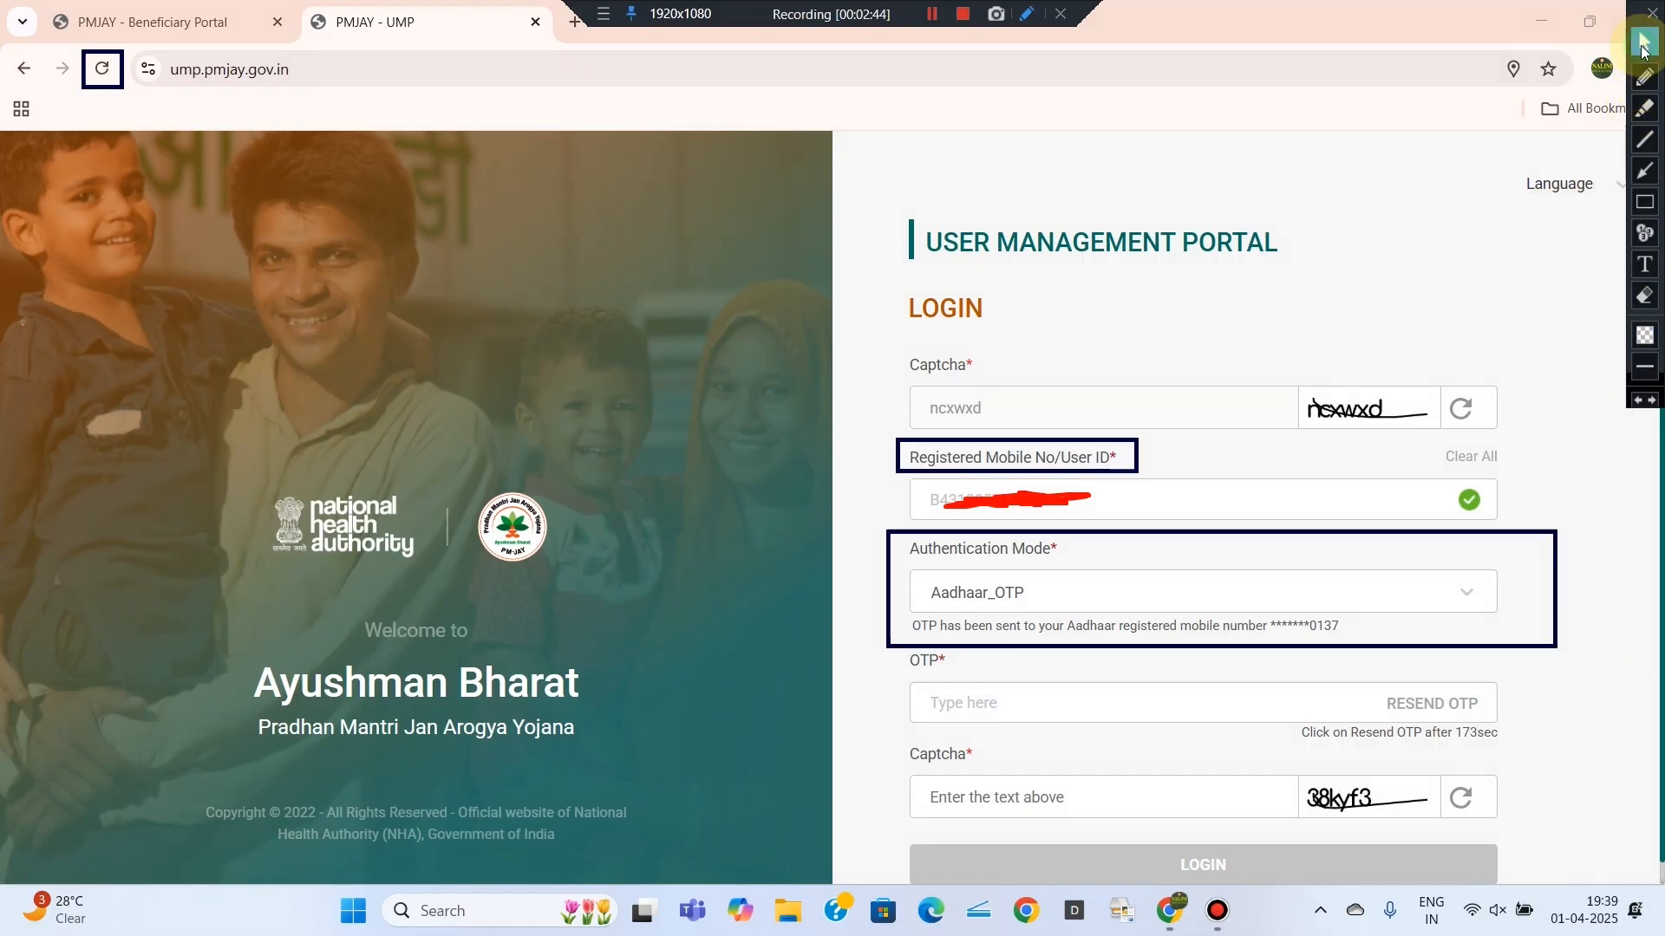
pyautogui.click(1044, 598)
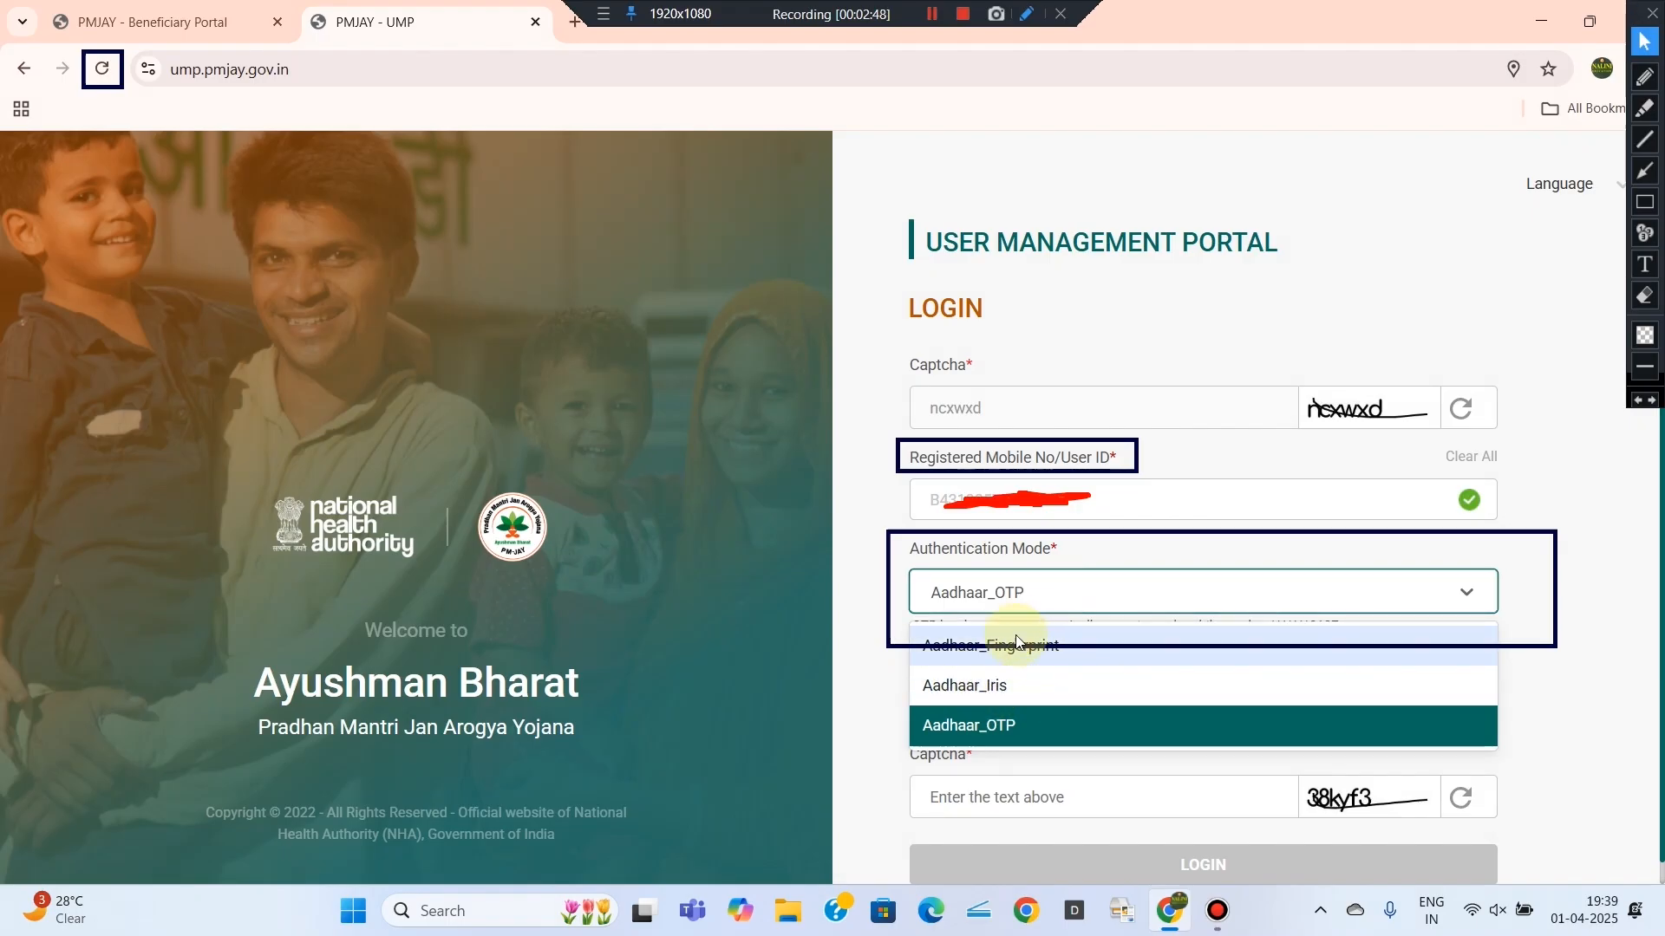
pyautogui.click(1556, 577)
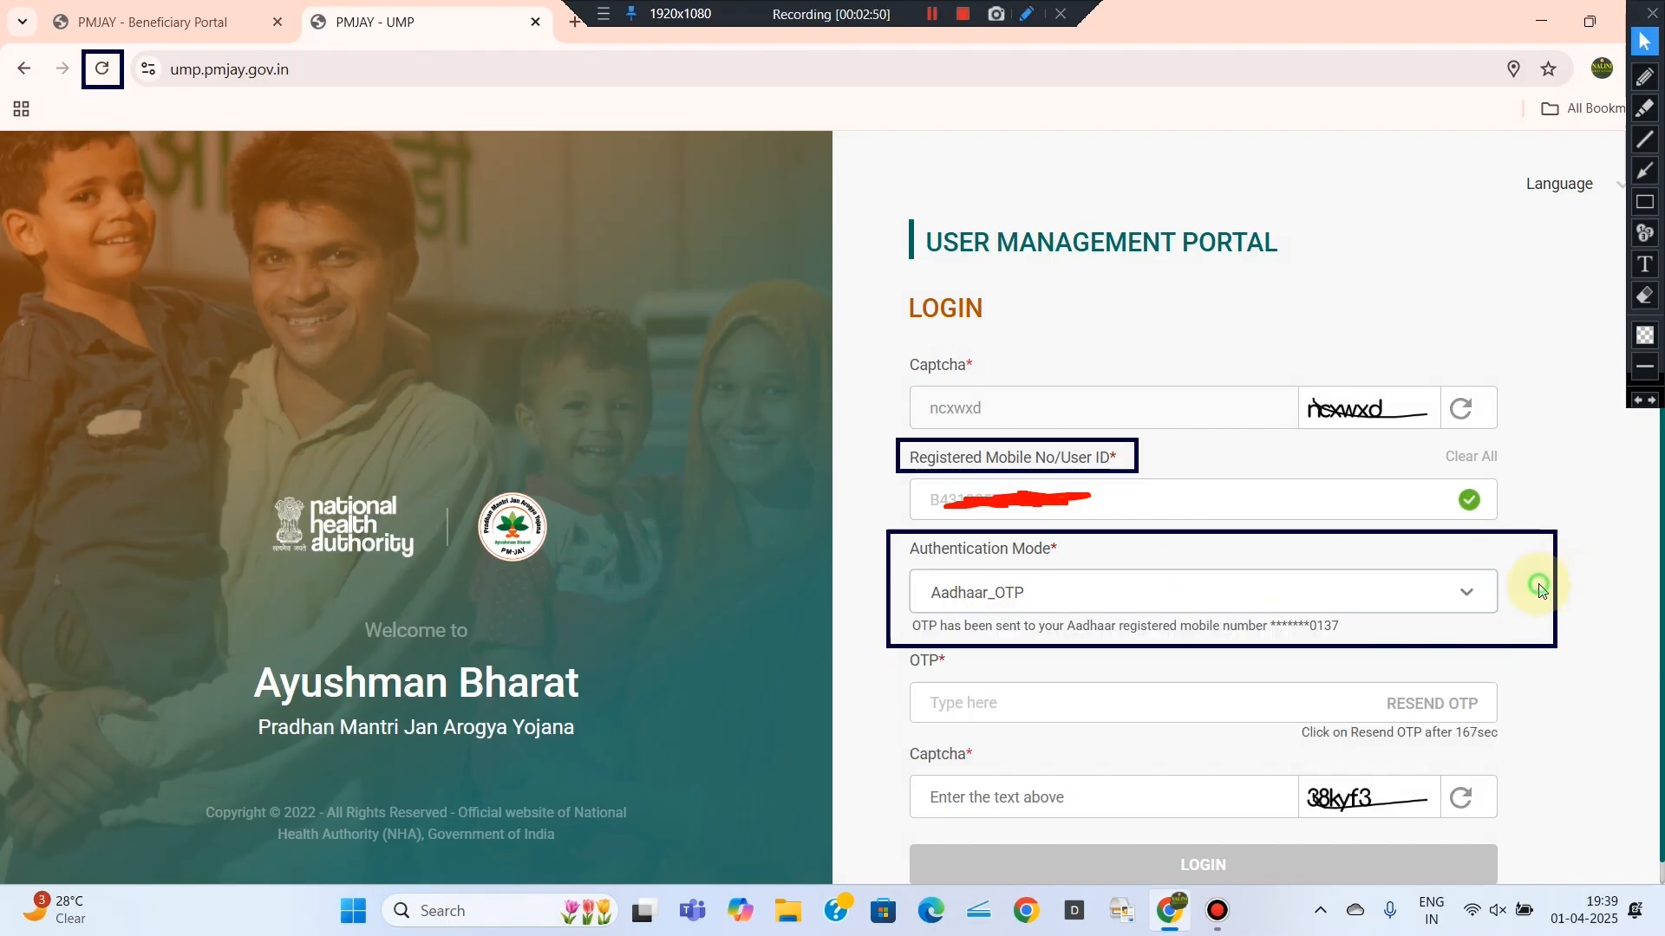
pyautogui.click(996, 707)
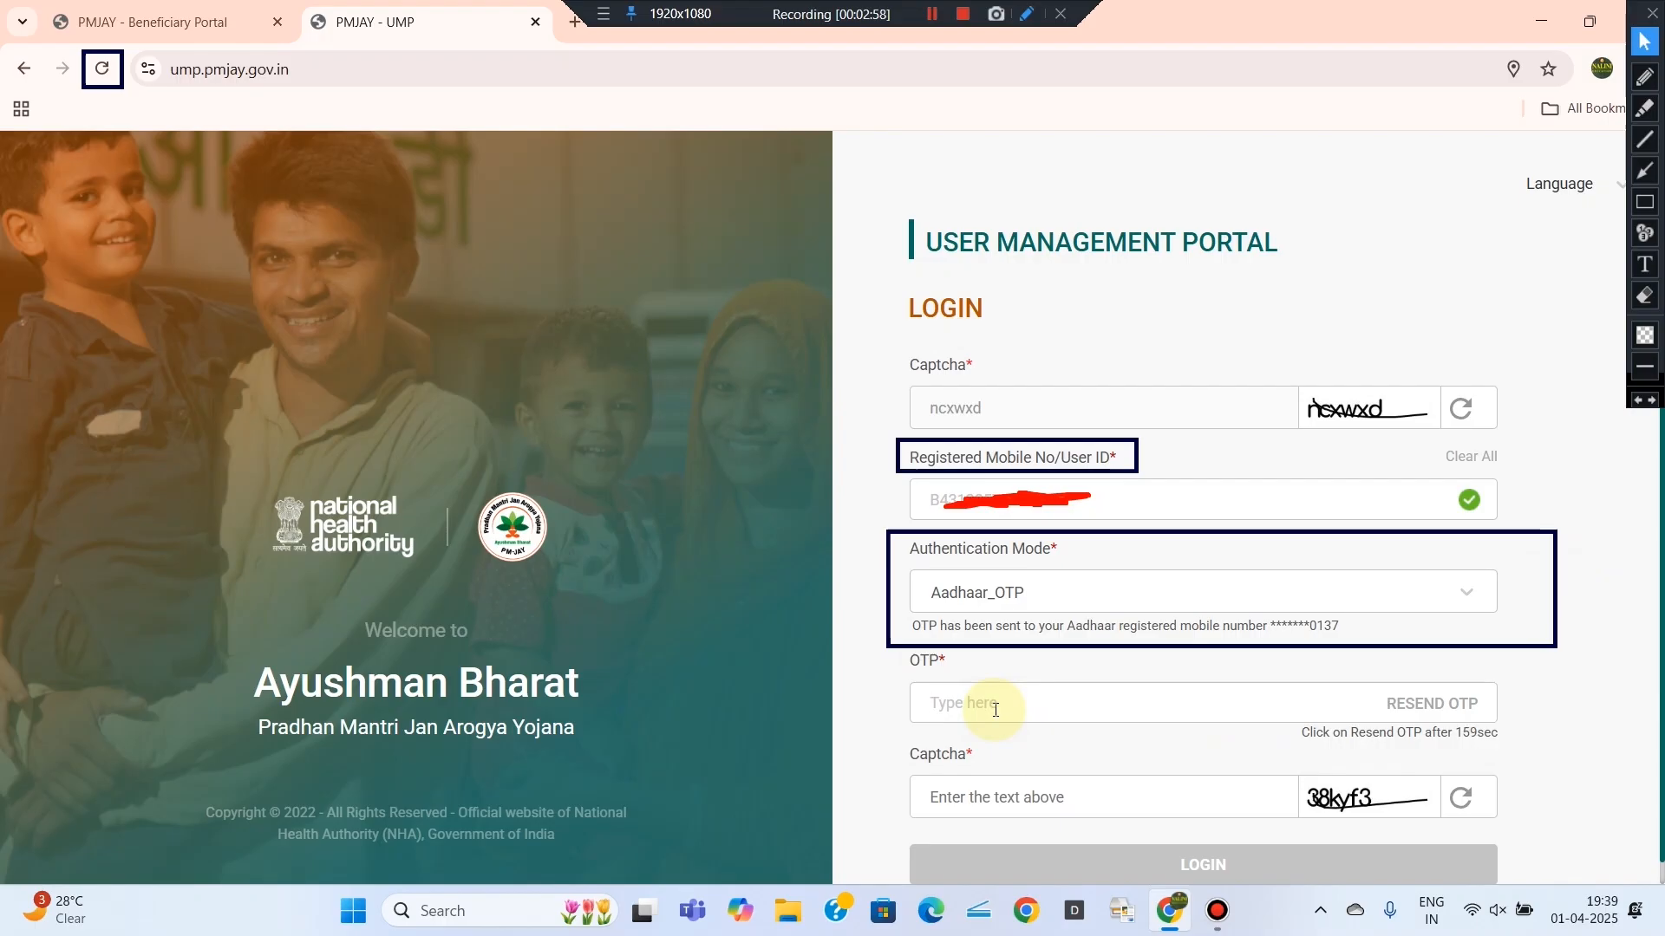
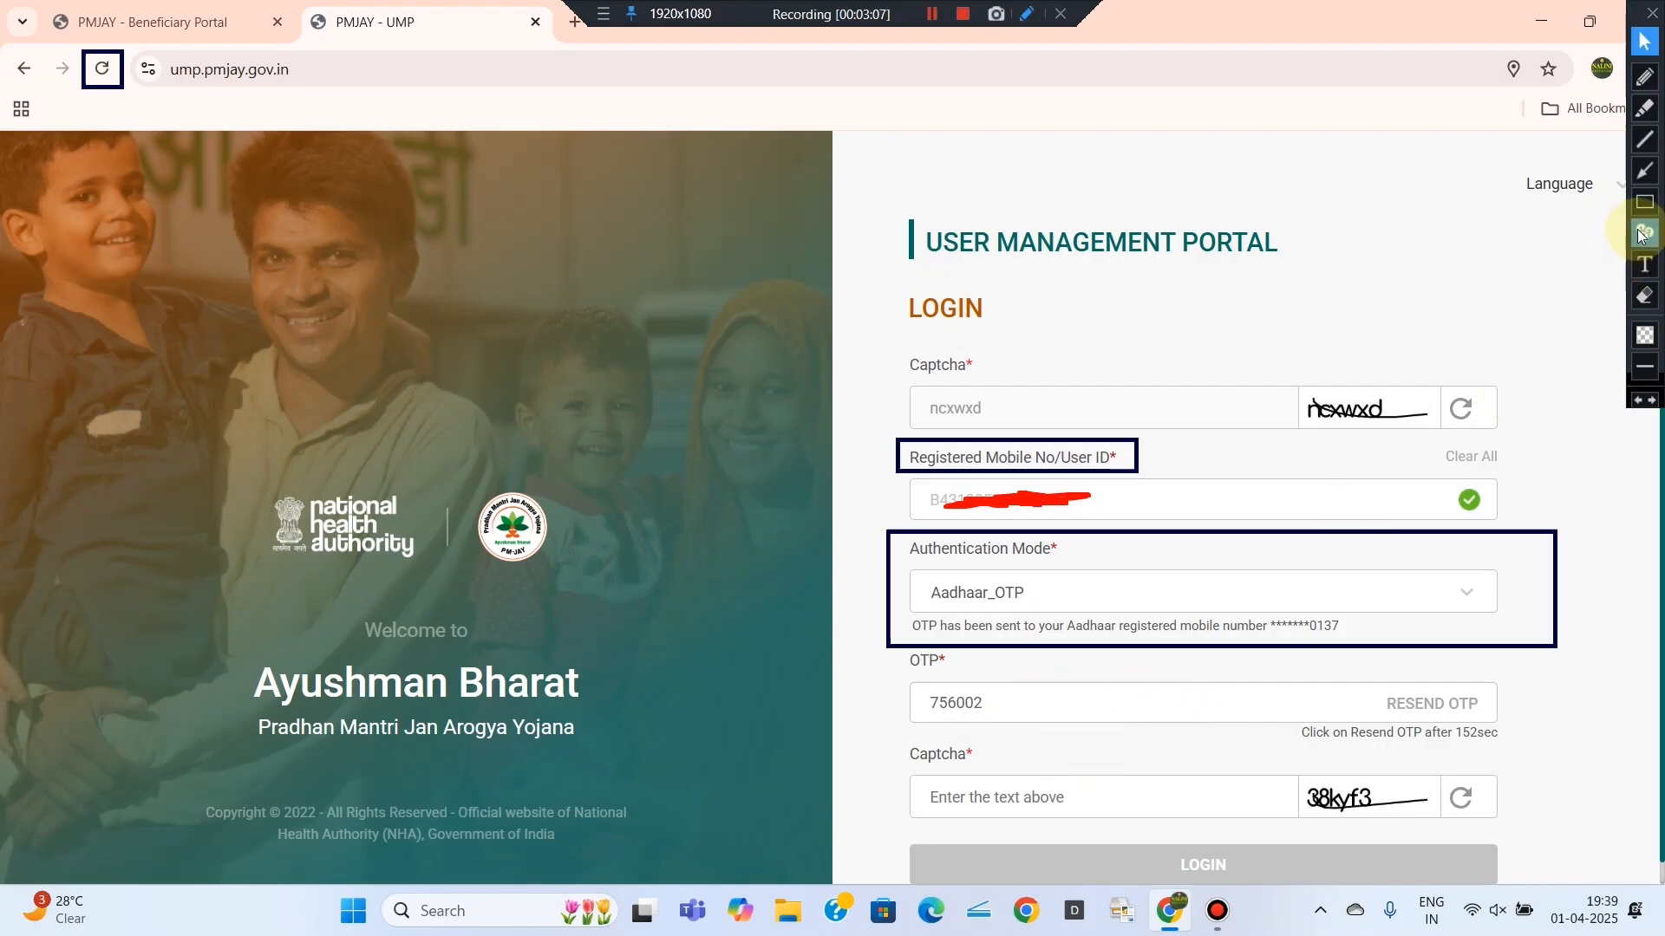
# Step: Fill the second captcha field with '38KYF3'
pyautogui.click(1645, 202)
pyautogui.moveTo(1292, 768)
pyautogui.mouseDown()
pyautogui.moveTo(1428, 839)
pyautogui.moveTo(1428, 817)
pyautogui.mouseUp()
pyautogui.moveTo(897, 744)
pyautogui.mouseDown()
pyautogui.moveTo(959, 781)
pyautogui.moveTo(1157, 845)
pyautogui.moveTo(1162, 830)
pyautogui.mouseUp()
pyautogui.moveTo(906, 774); pyautogui.dragTo(1122, 826)
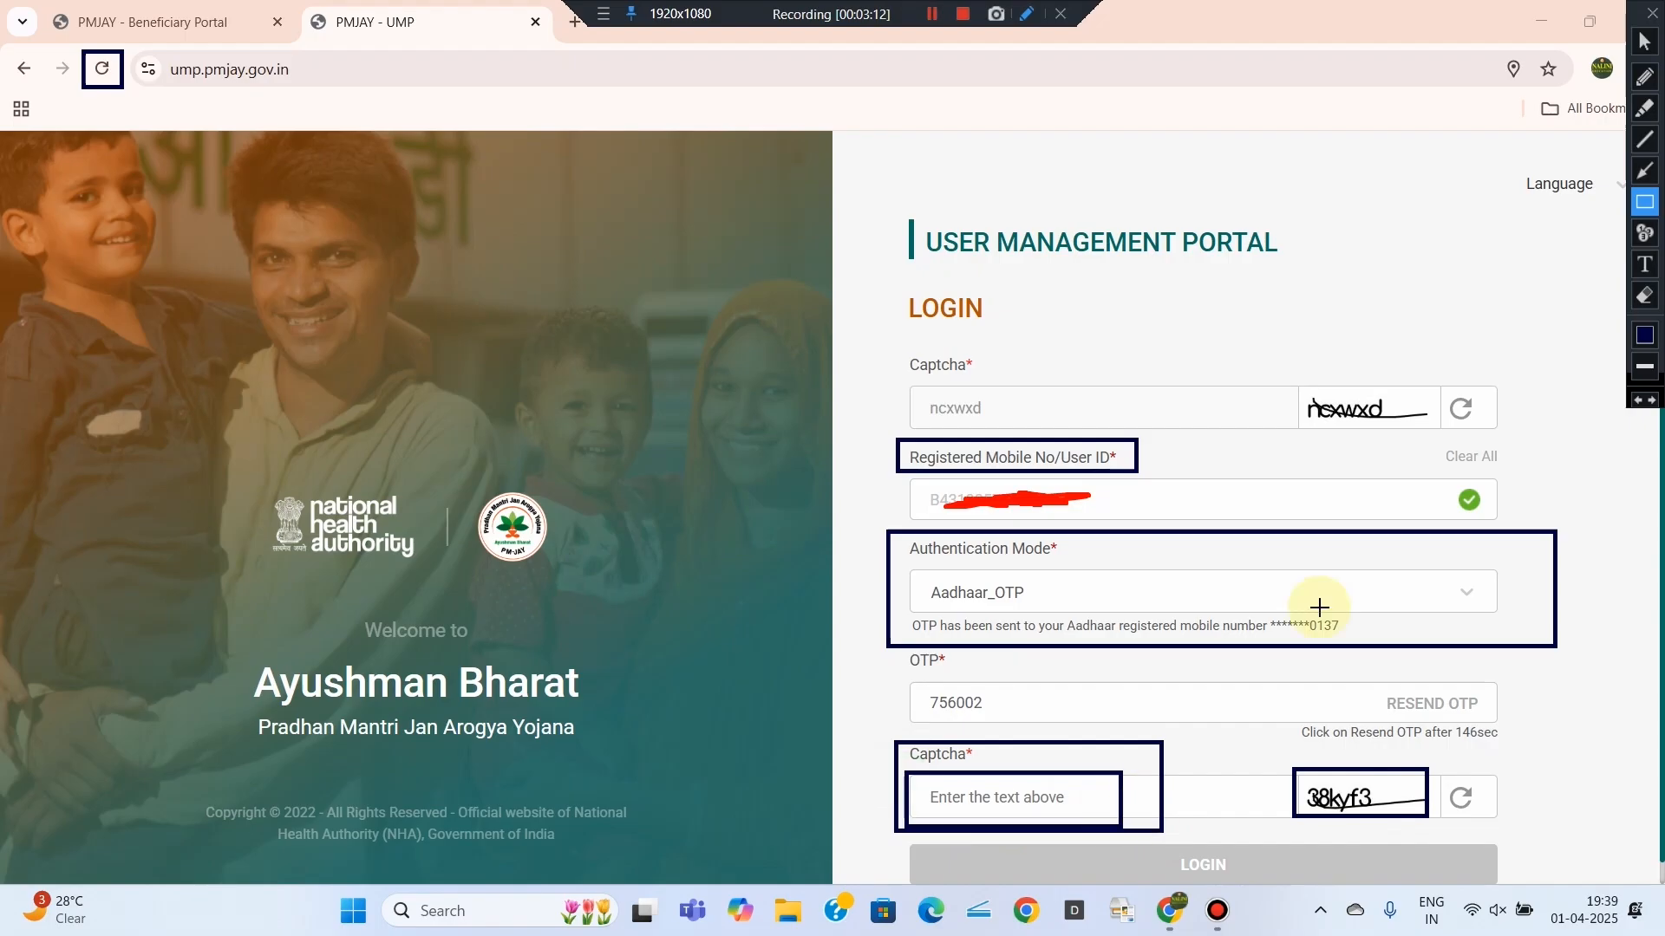
pyautogui.click(1644, 41)
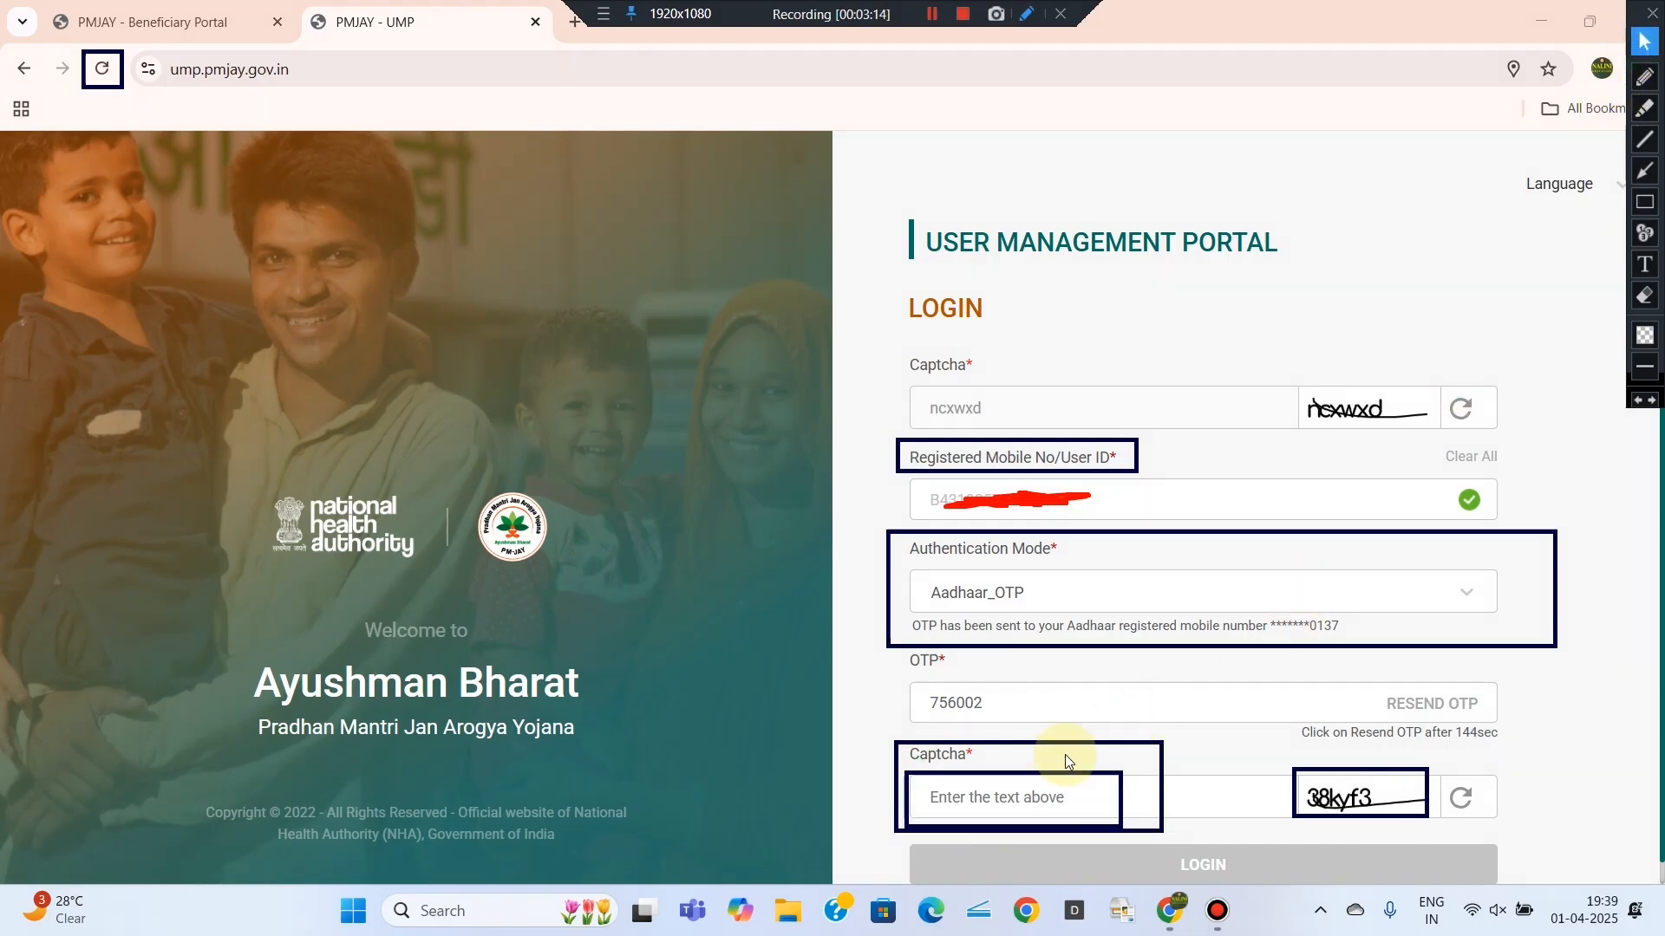
pyautogui.click(1020, 783)
pyautogui.write('38KYF3')
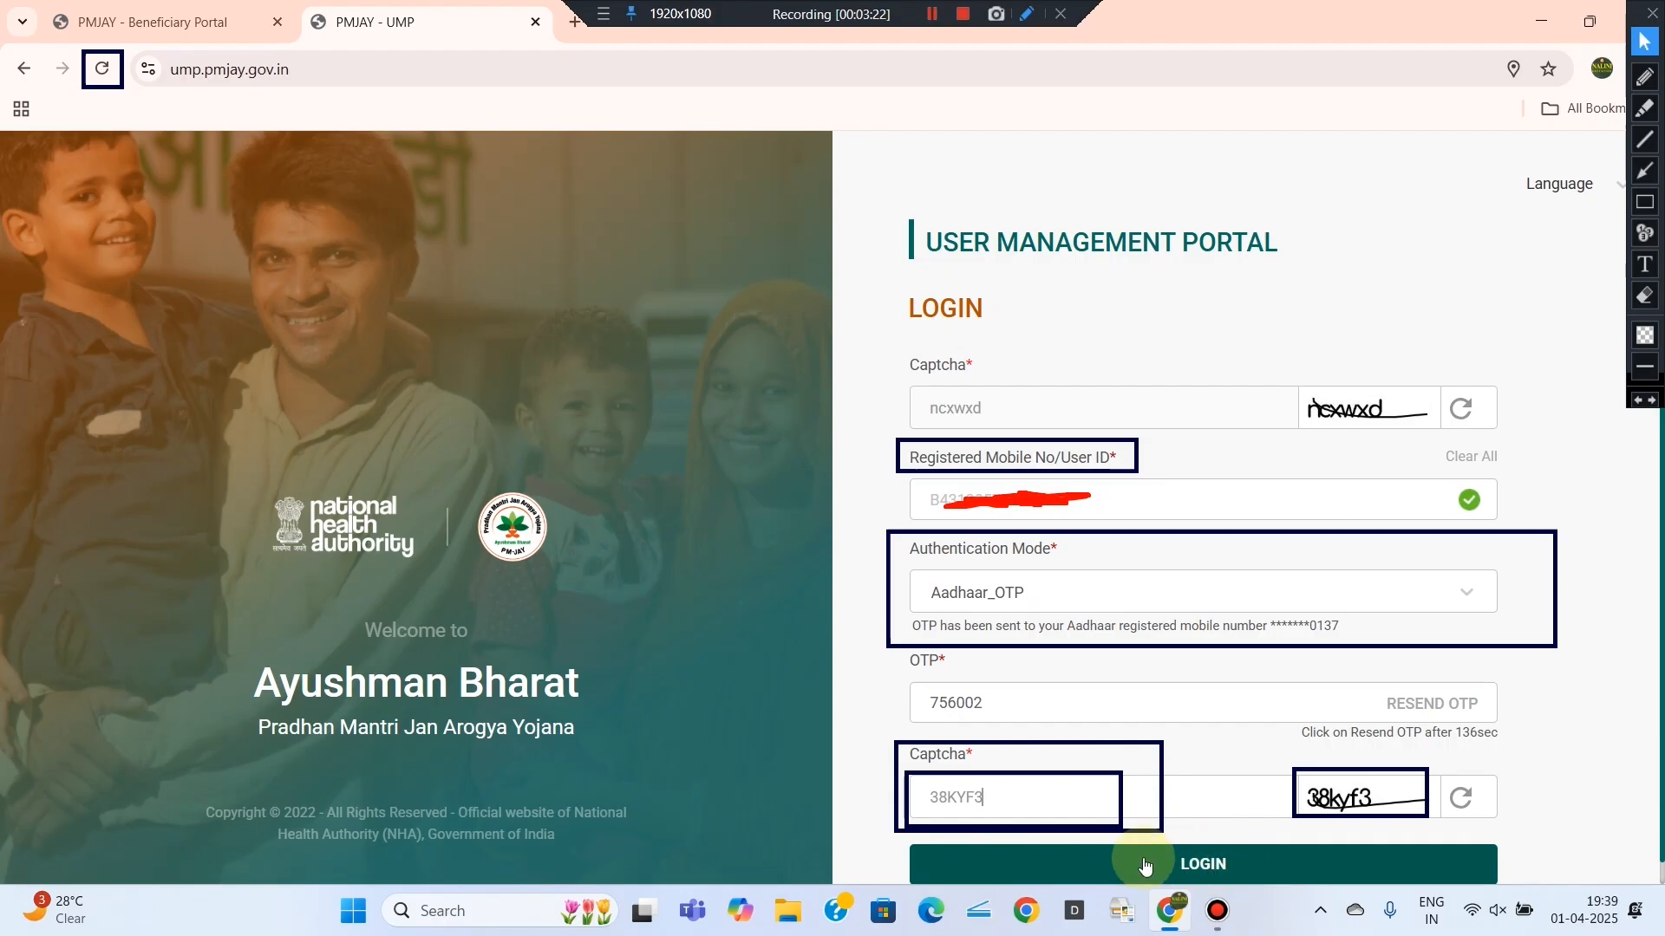
pyautogui.click(930, 14)
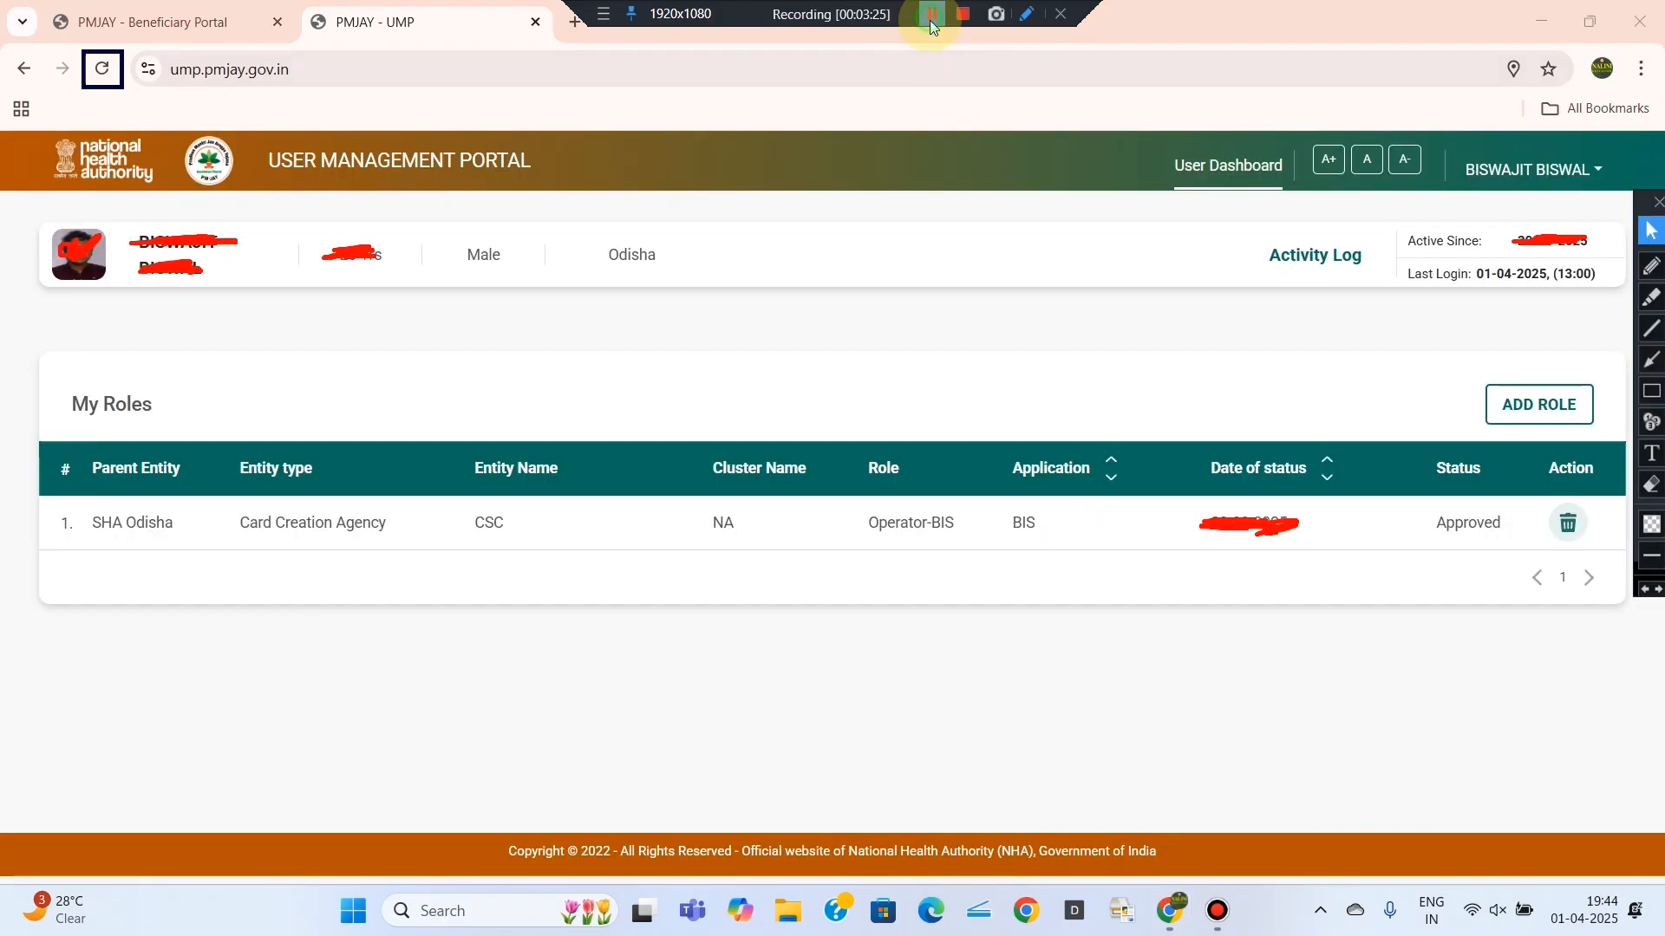
pyautogui.click(1651, 391)
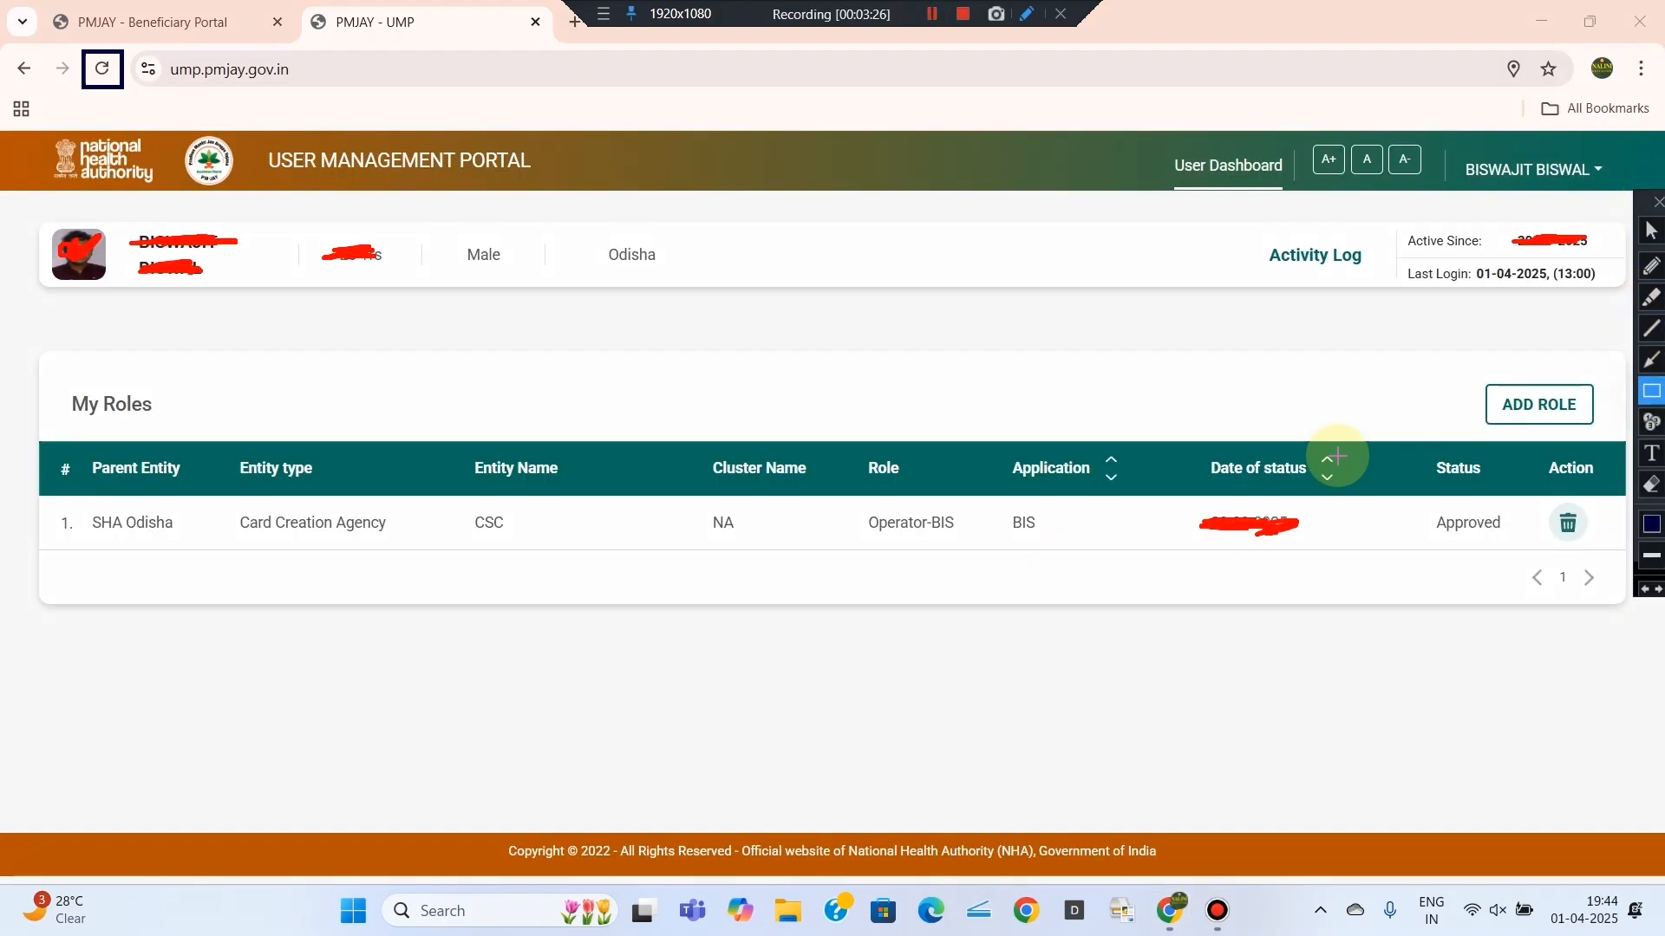
pyautogui.moveTo(56, 222); pyautogui.dragTo(318, 321)
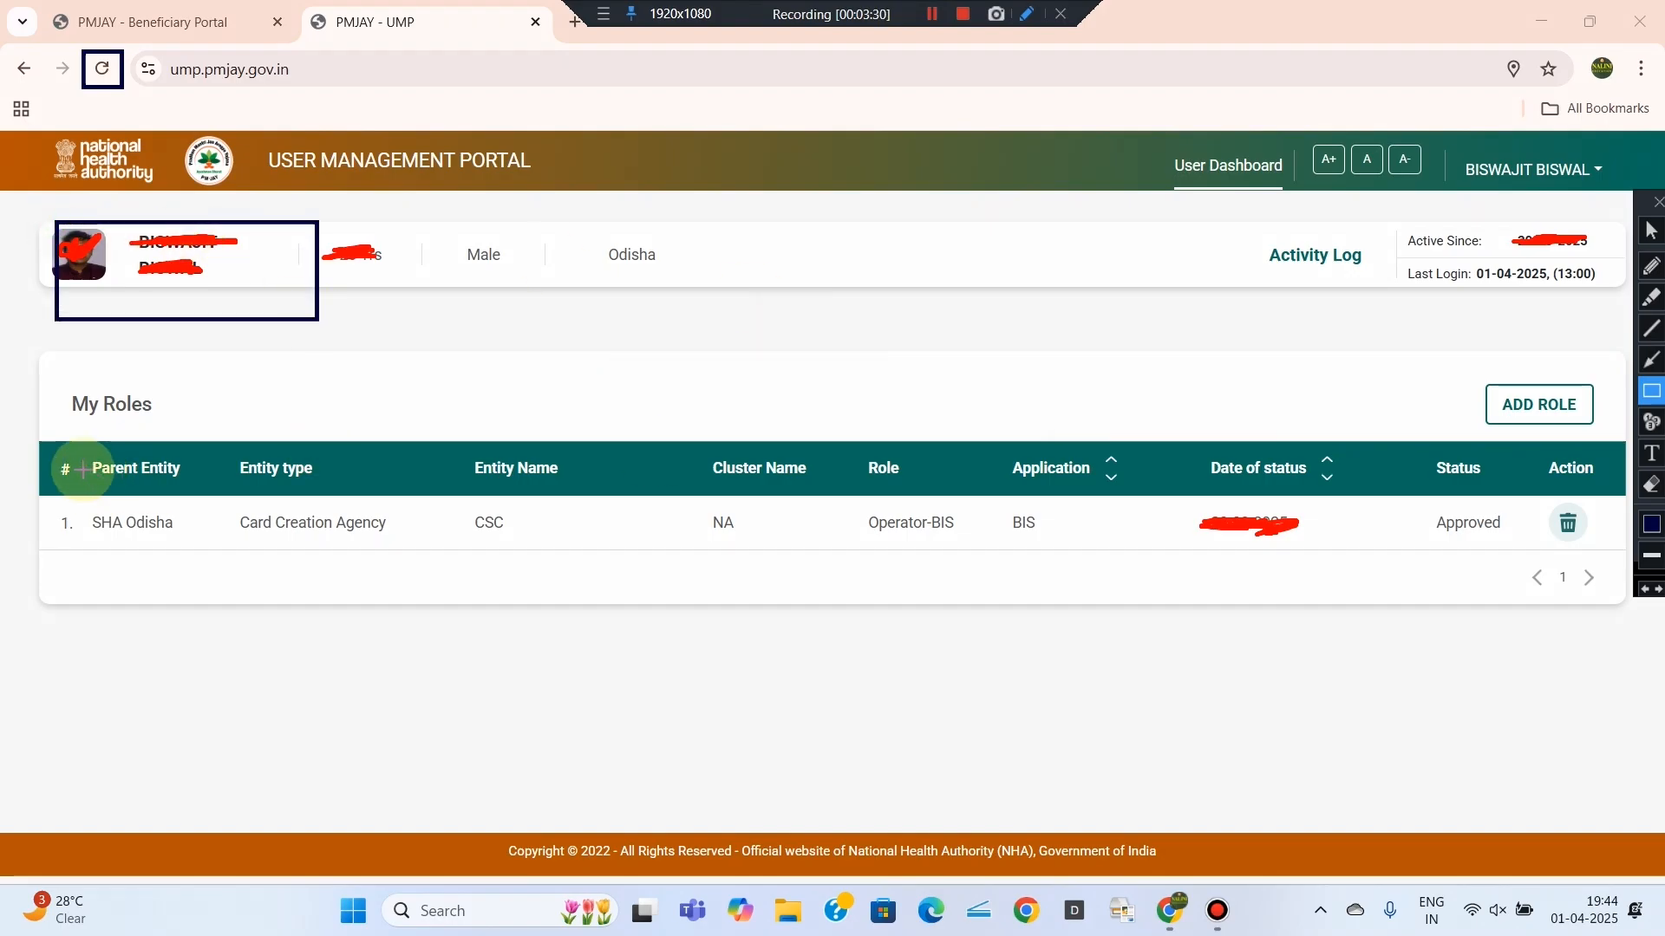
pyautogui.moveTo(1414, 457); pyautogui.dragTo(1525, 557)
pyautogui.moveTo(1421, 510); pyautogui.dragTo(1518, 544)
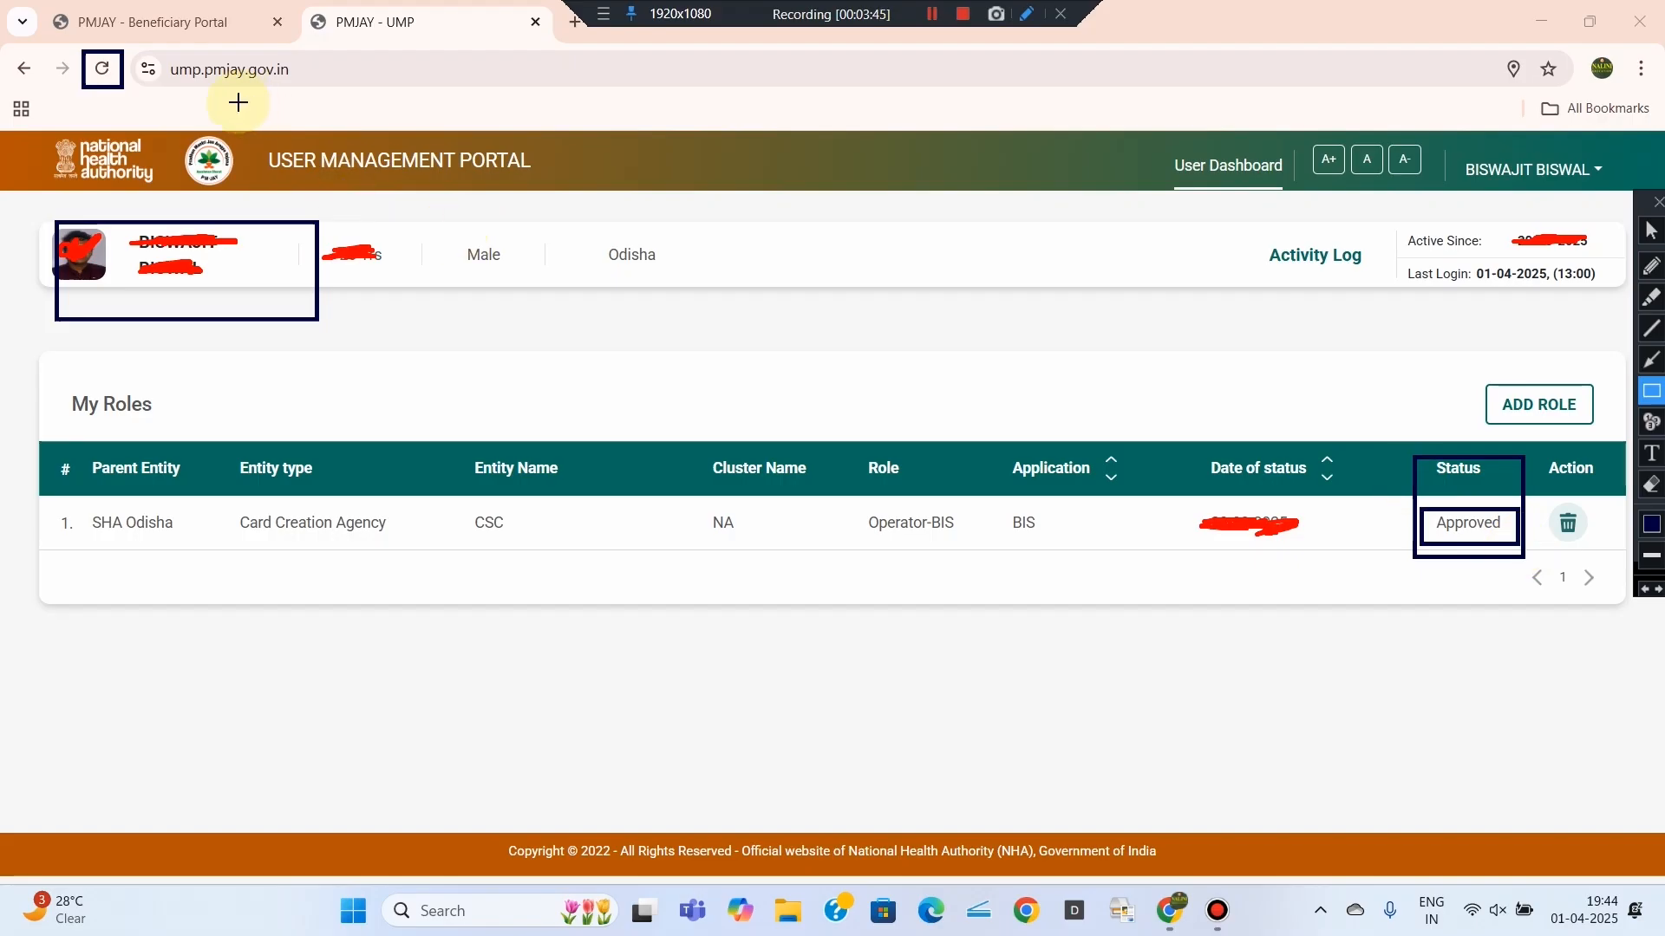
pyautogui.moveTo(146, 49); pyautogui.dragTo(322, 92)
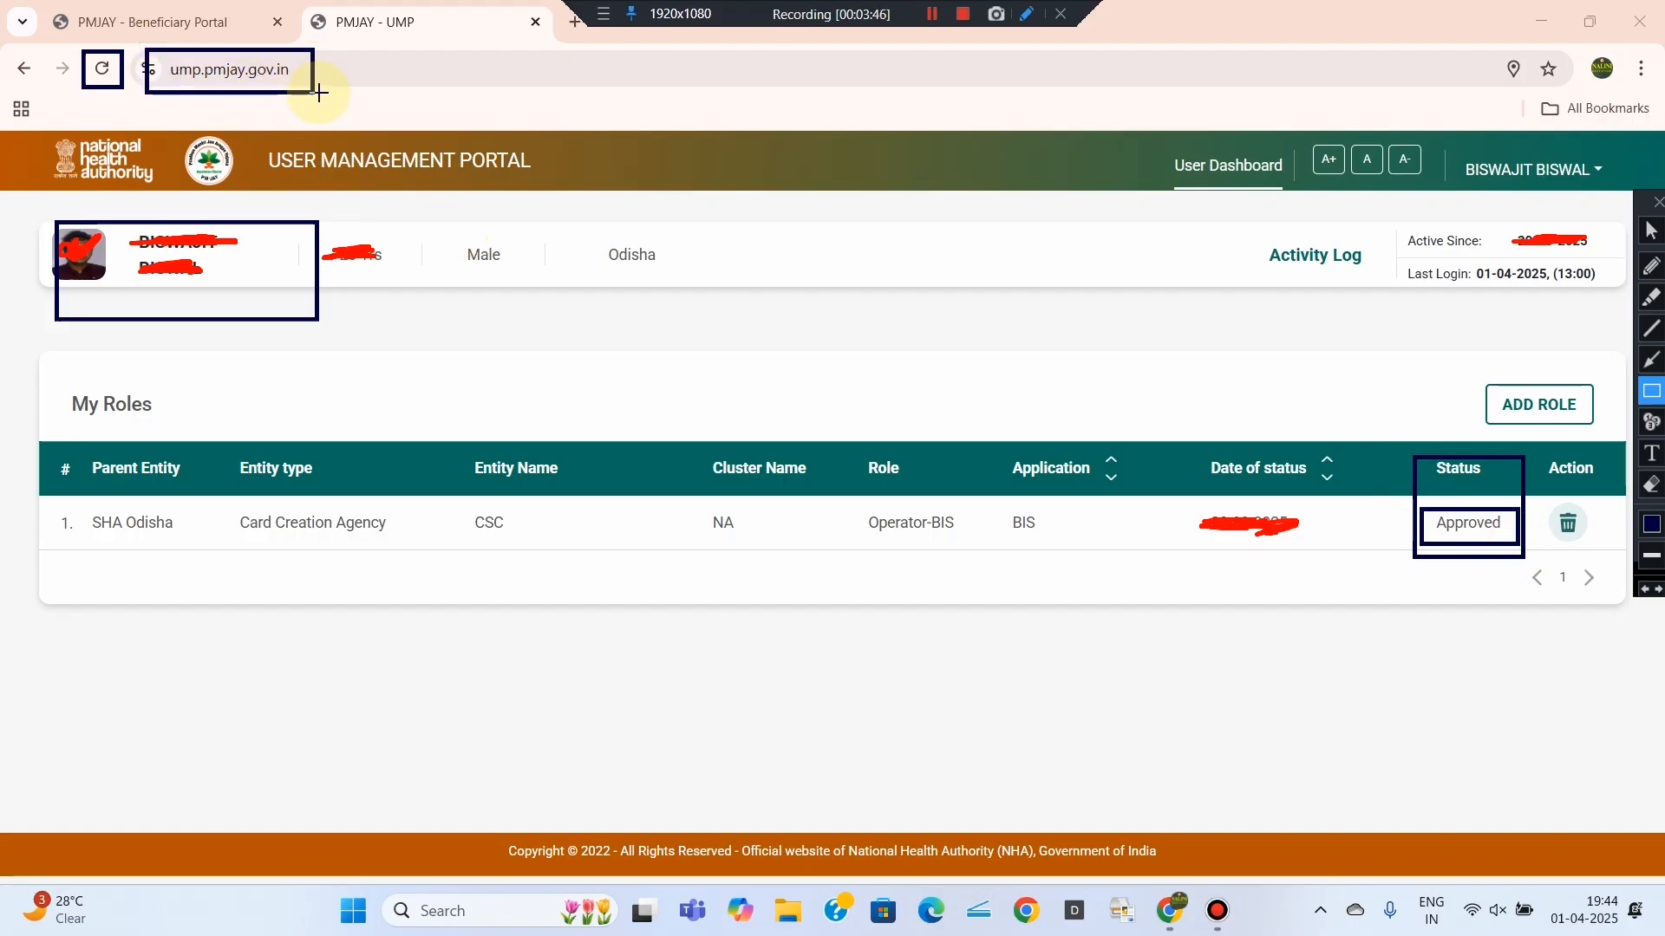
pyautogui.moveTo(1378, 429); pyautogui.dragTo(1539, 586)
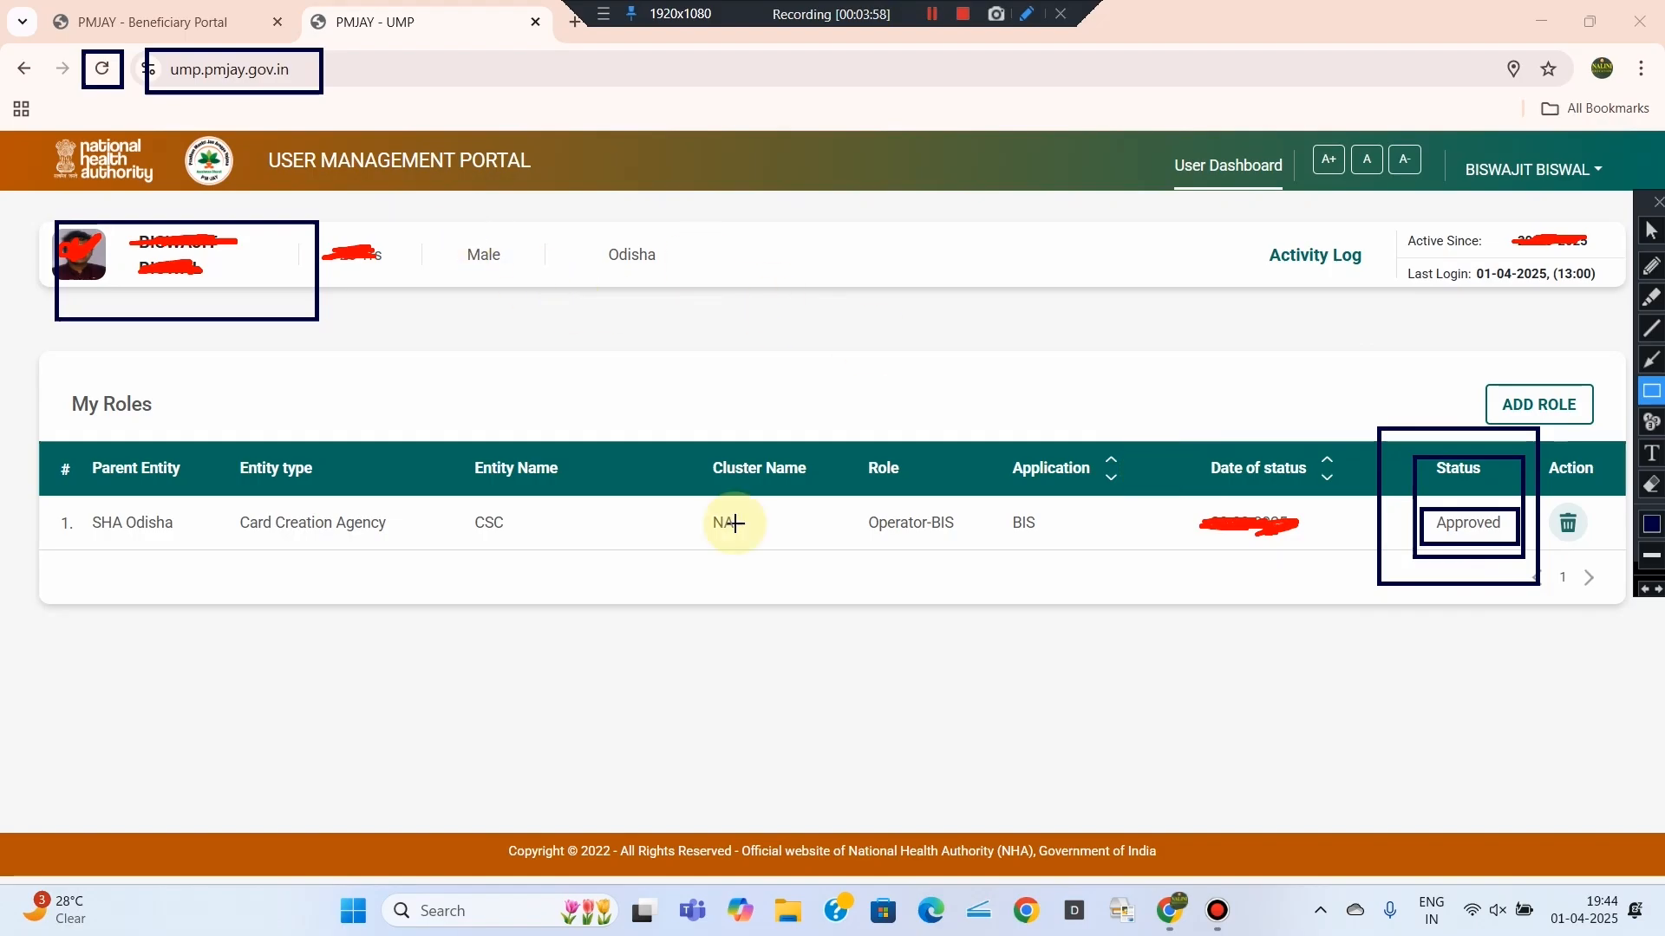
pyautogui.moveTo(1376, 231); pyautogui.dragTo(1609, 296)
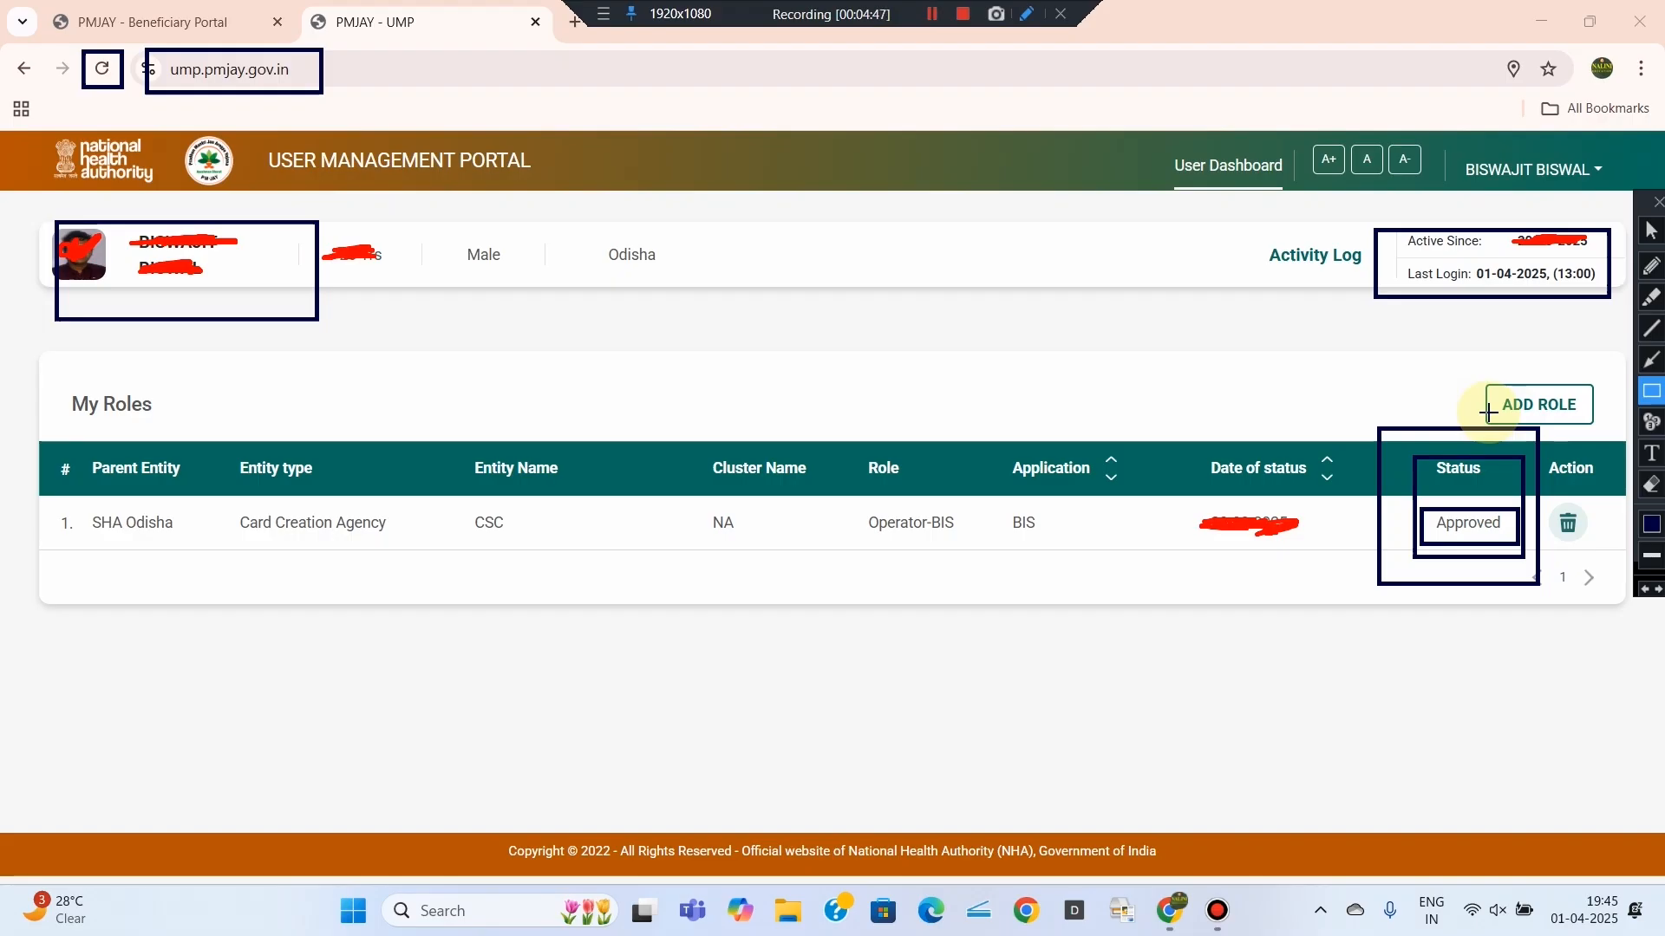
pyautogui.click(1652, 486)
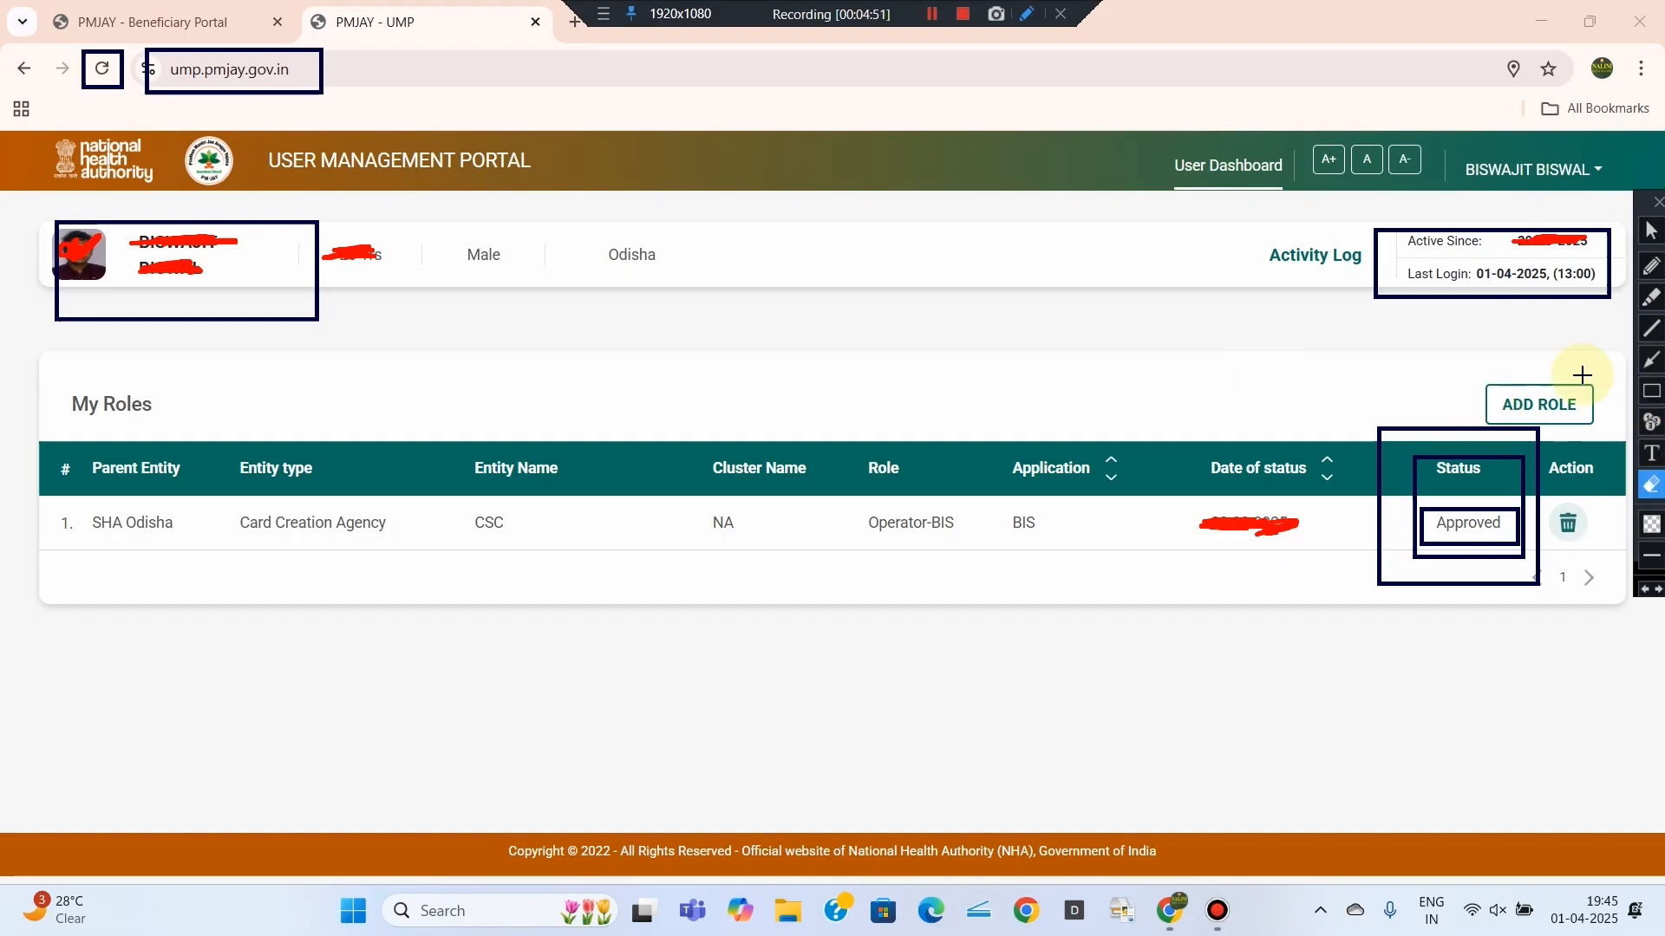
pyautogui.click(1650, 231)
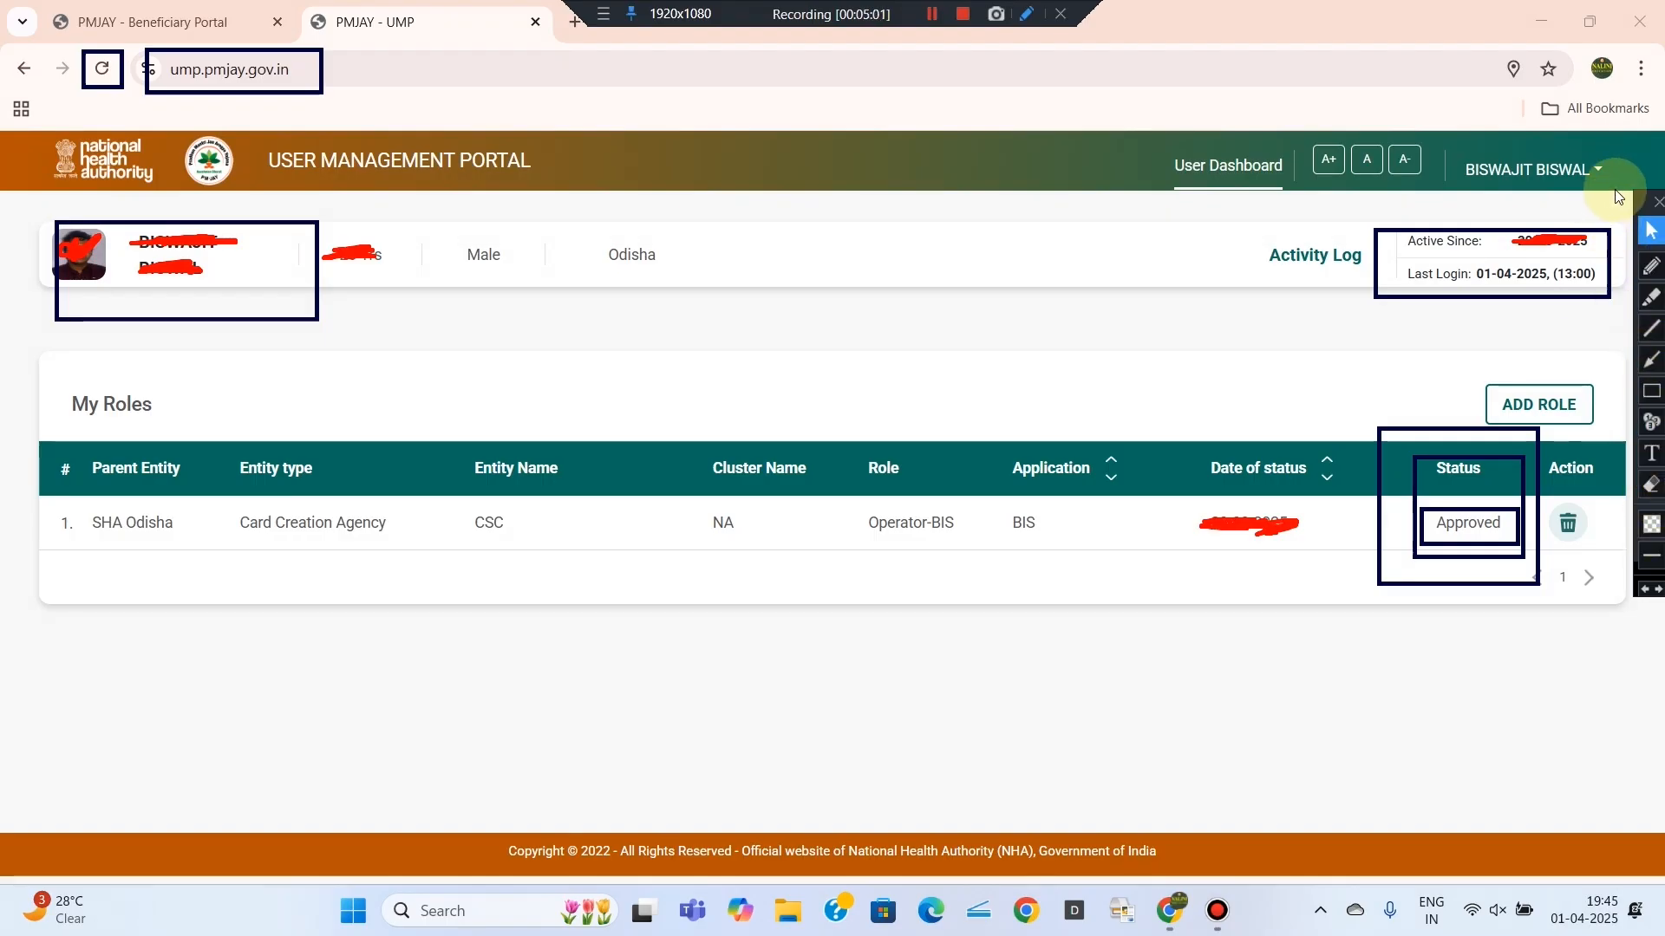
# Step: Log out of the User Management Portal from the account menu
pyautogui.click(1651, 390)
pyautogui.moveTo(1456, 146); pyautogui.dragTo(1630, 193)
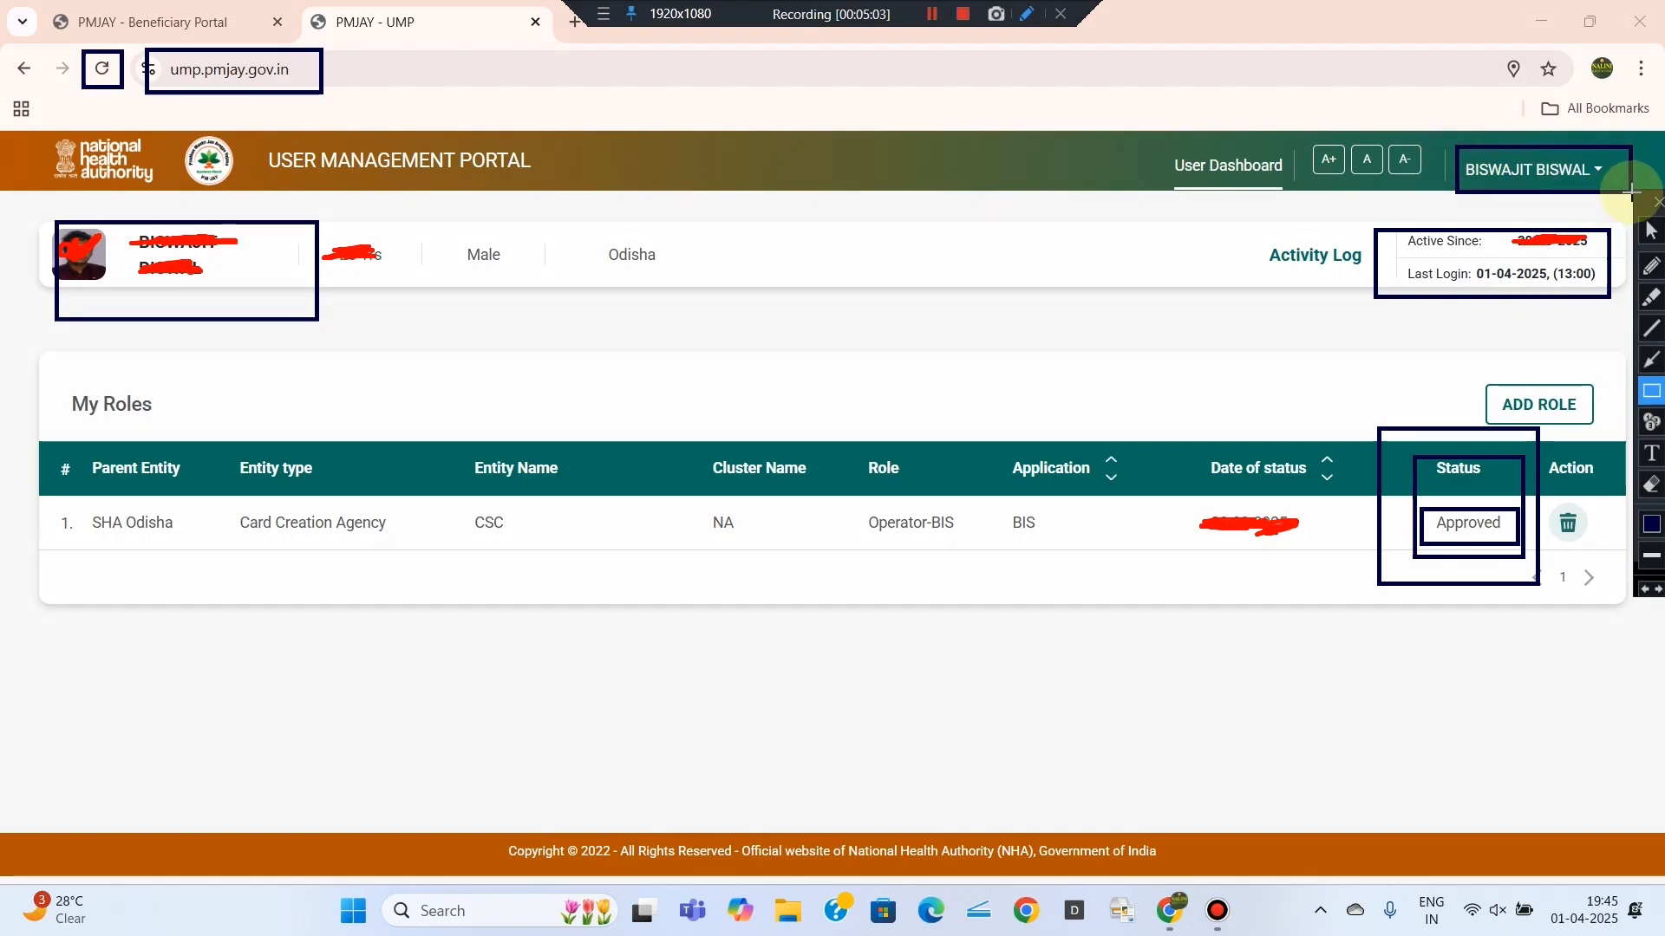
pyautogui.click(1585, 182)
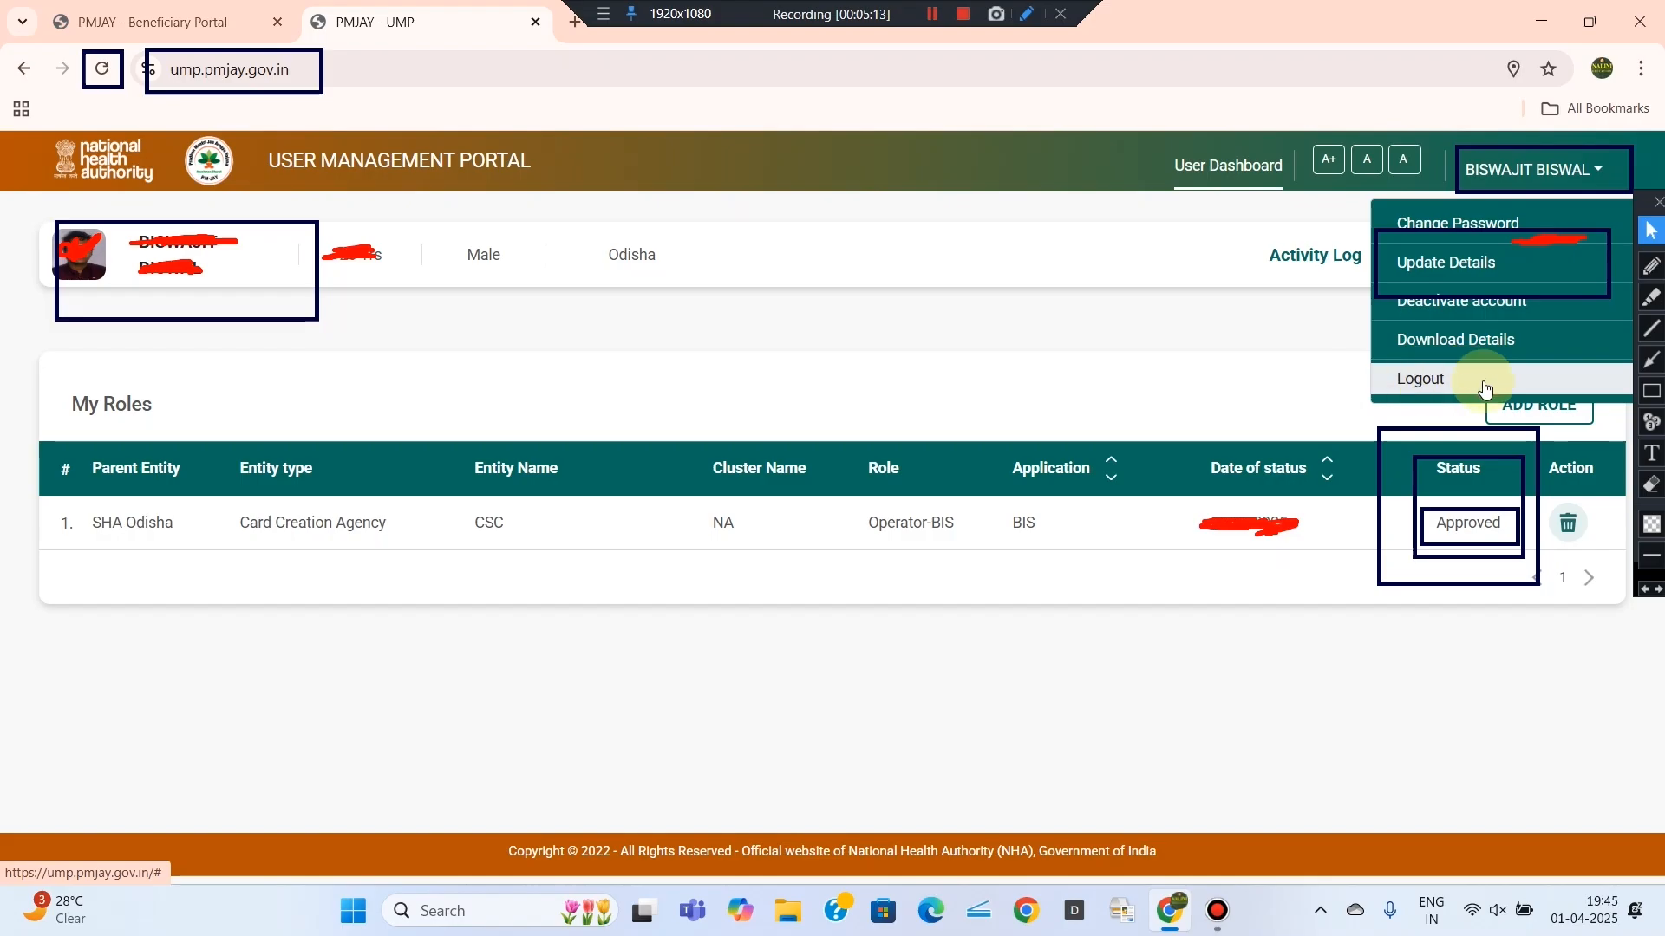
pyautogui.click(1416, 390)
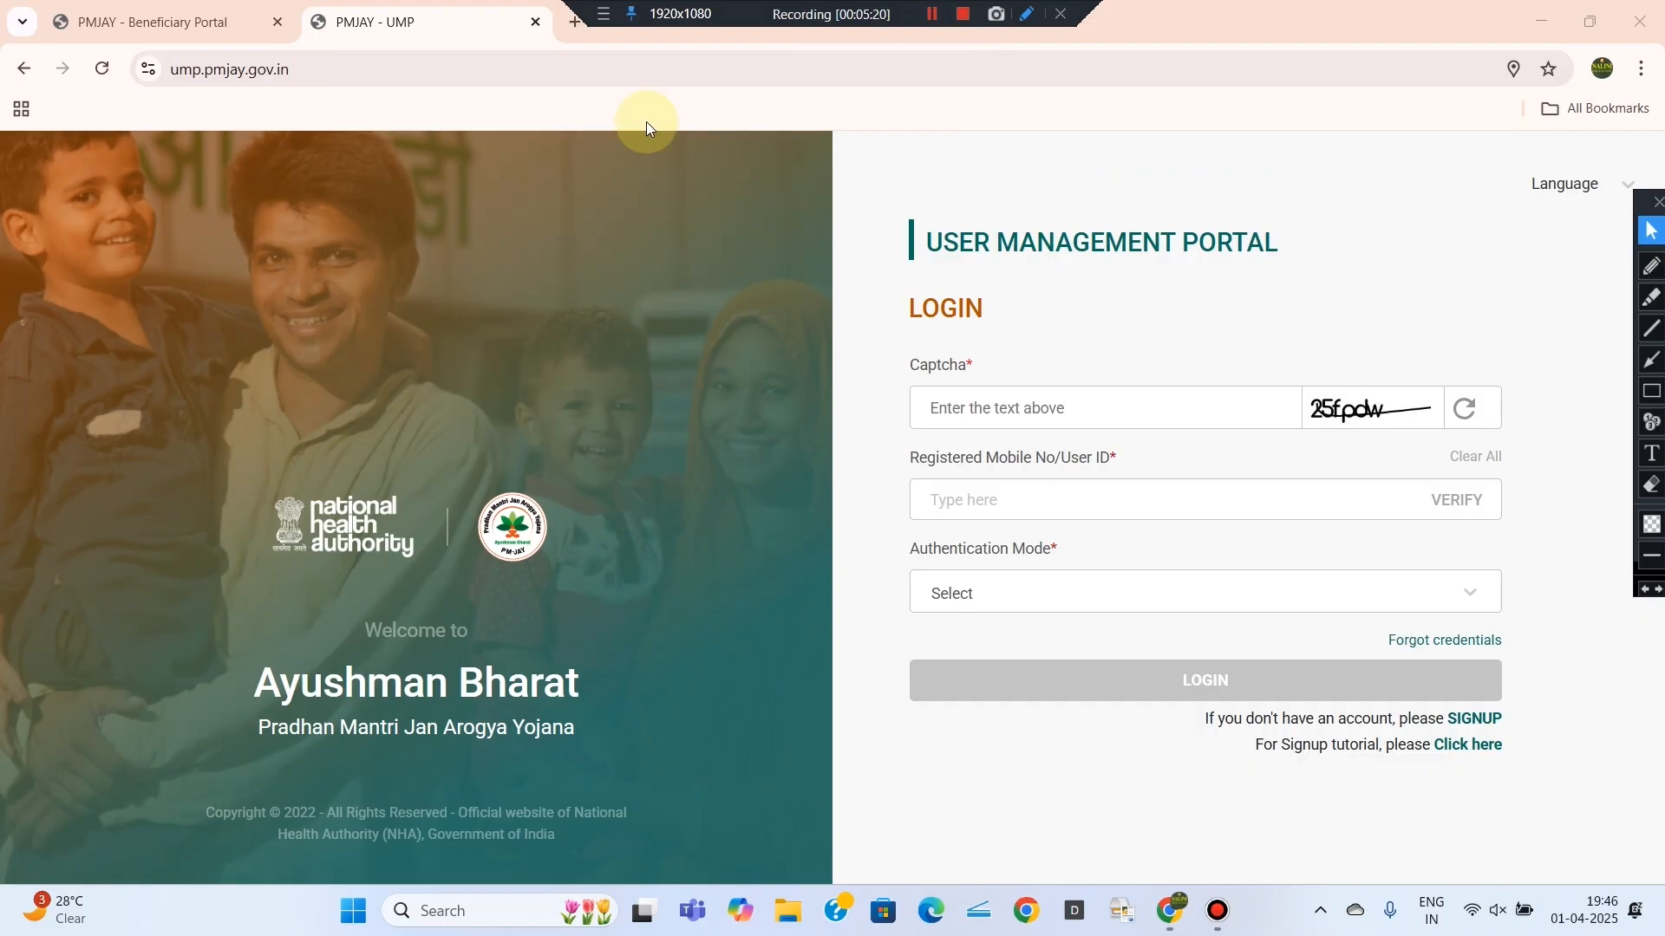
# Step: Open a new tab, close the PMJAY - UMP tab, and enter beneficiary.nha.gov.in
pyautogui.click(575, 21)
pyautogui.click(537, 23)
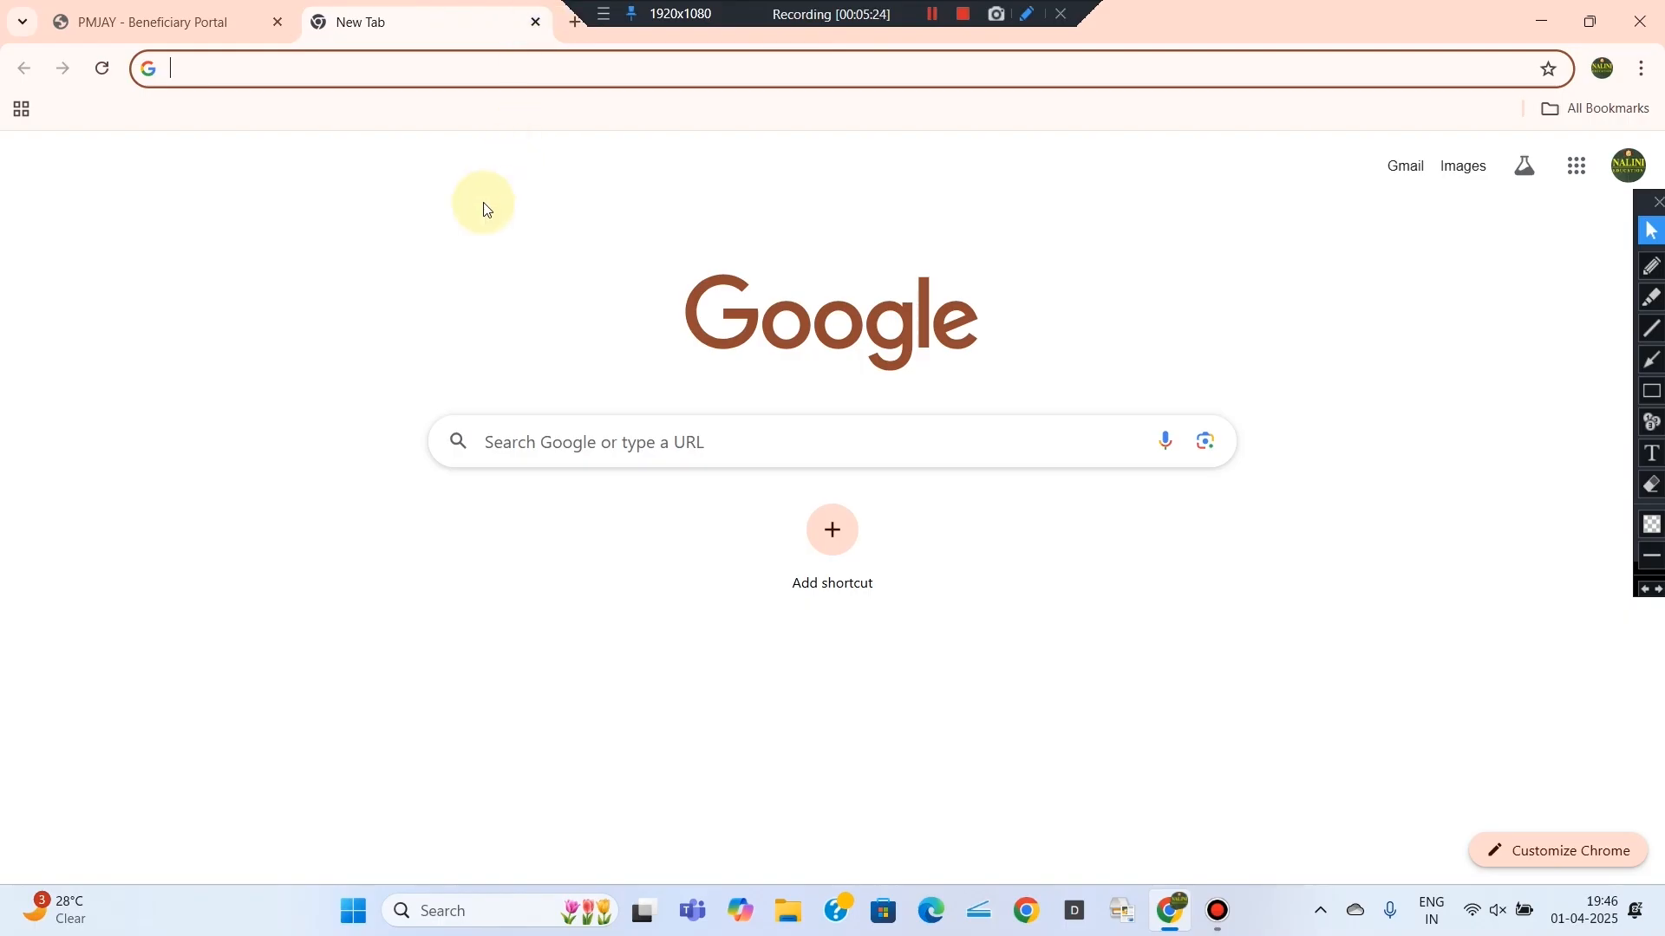
pyautogui.write('b')
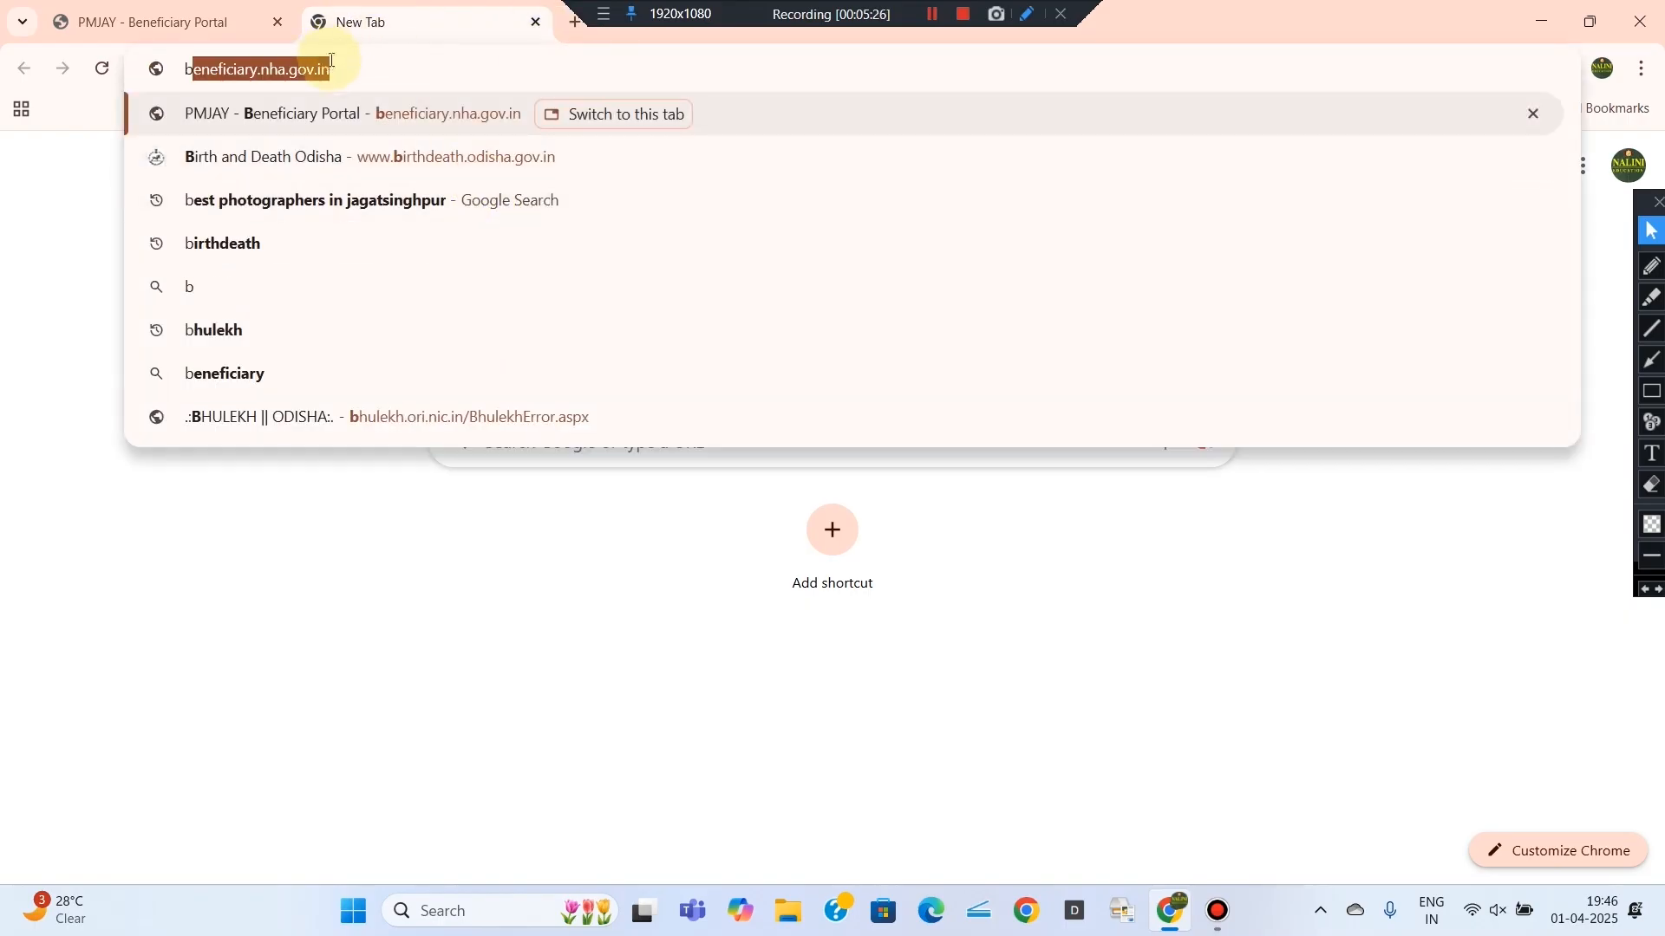
pyautogui.click(368, 68)
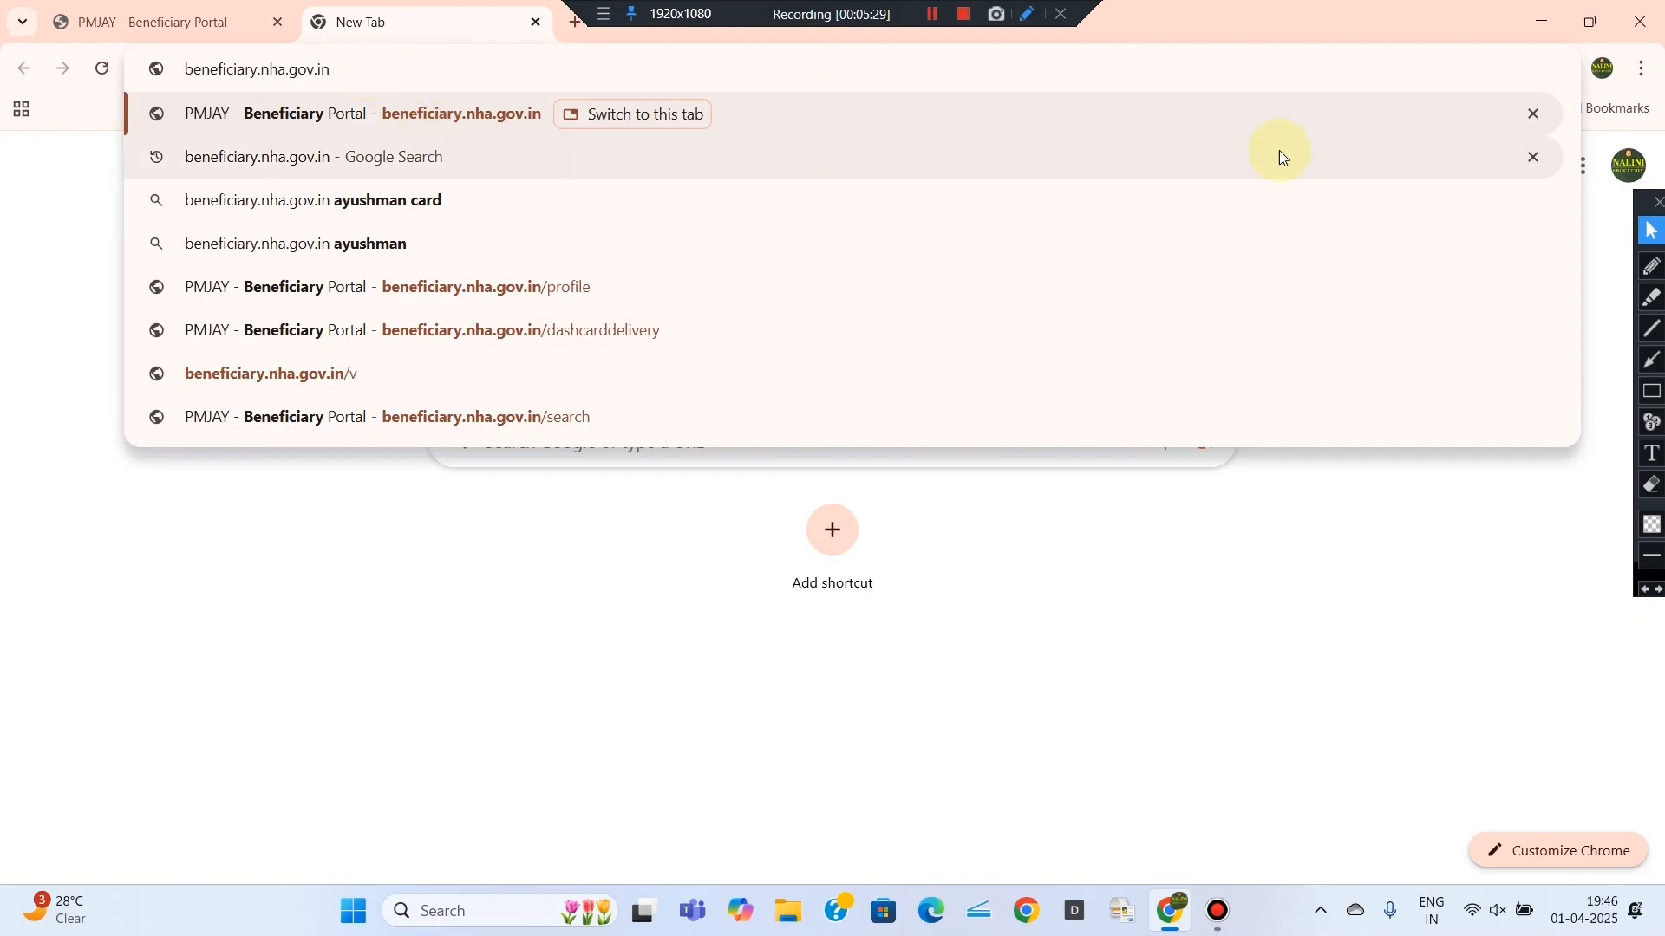
# Step: Run a Google search for beneficiary.nha.gov.in
pyautogui.click(1654, 391)
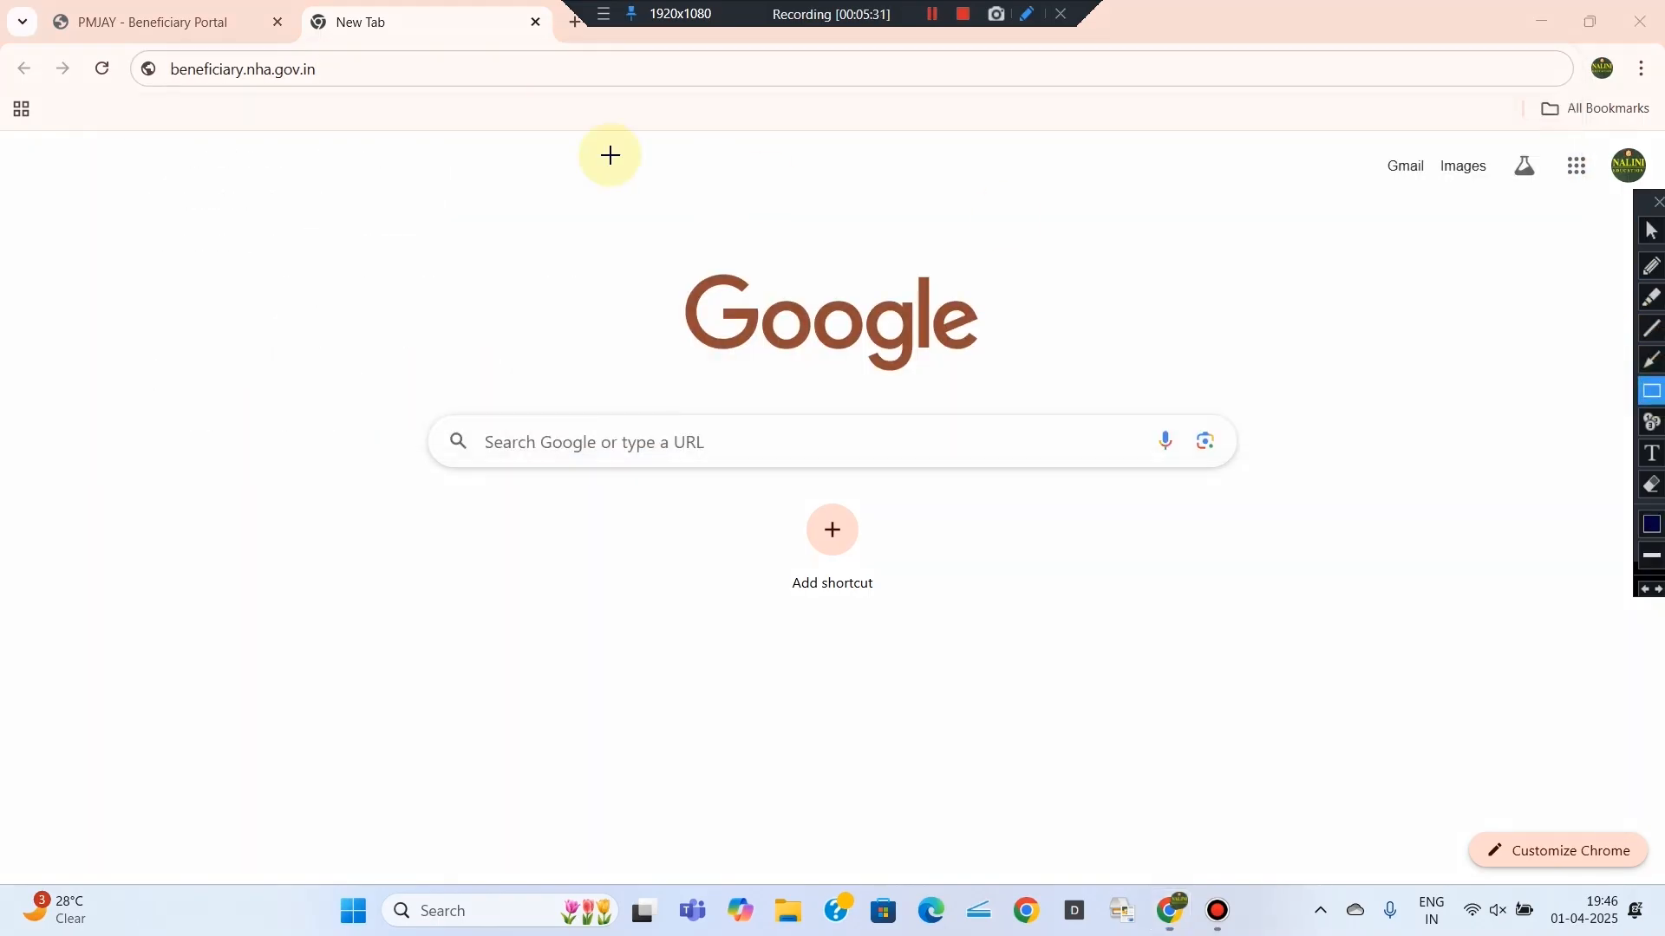
pyautogui.moveTo(136, 54); pyautogui.dragTo(381, 95)
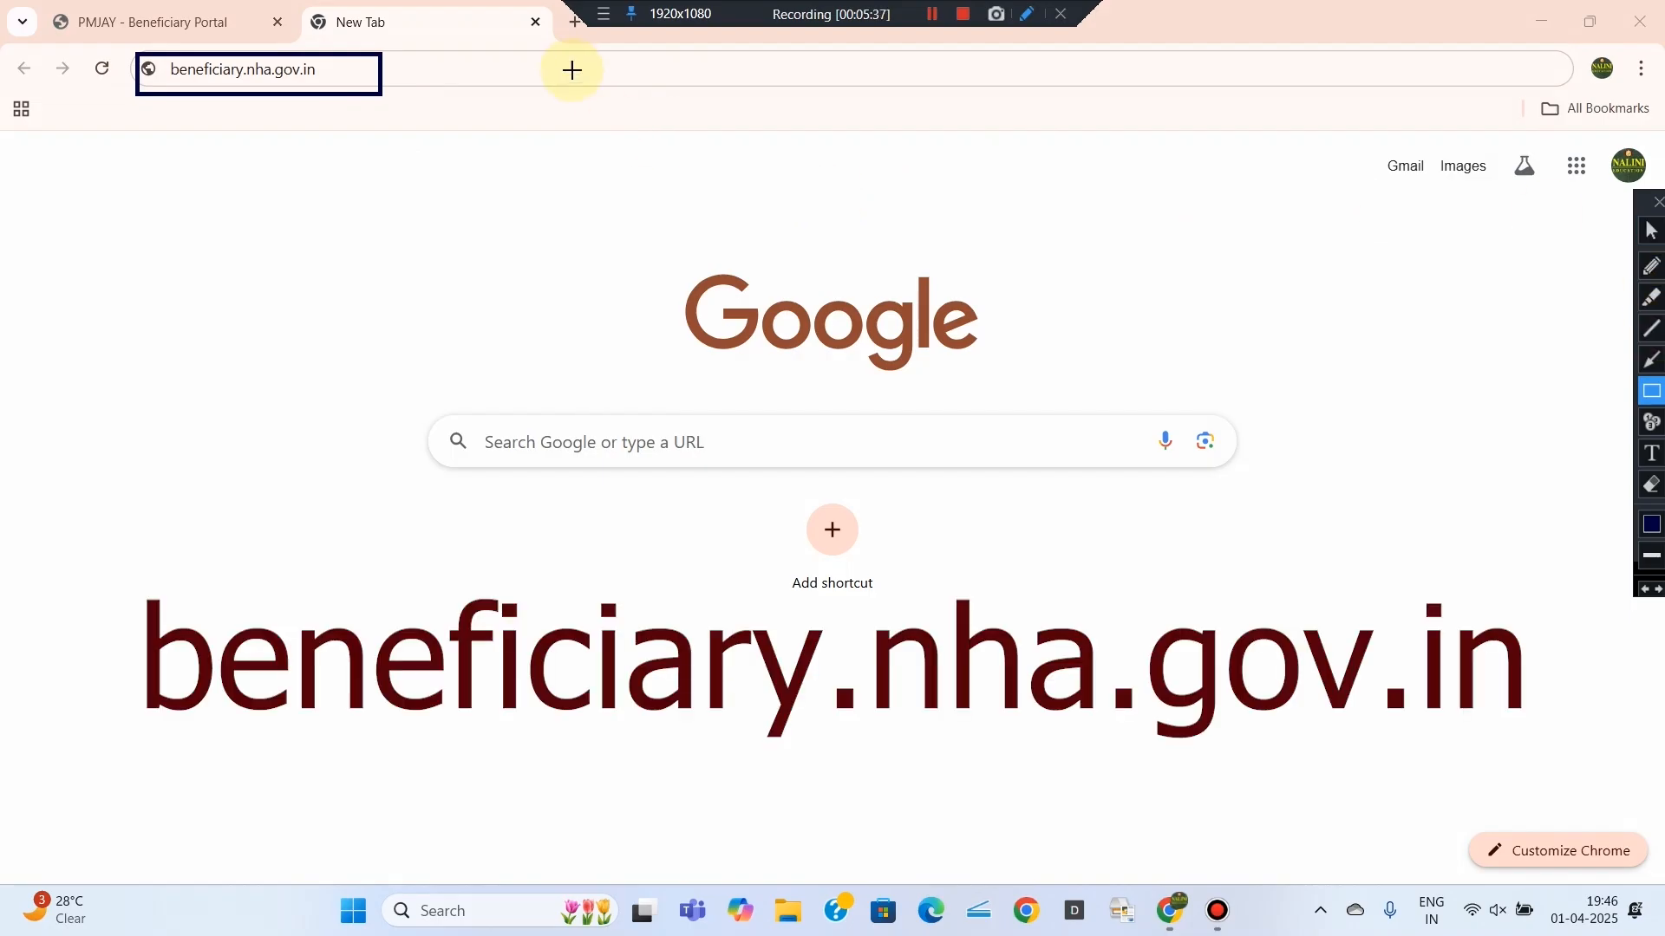
pyautogui.click(1651, 231)
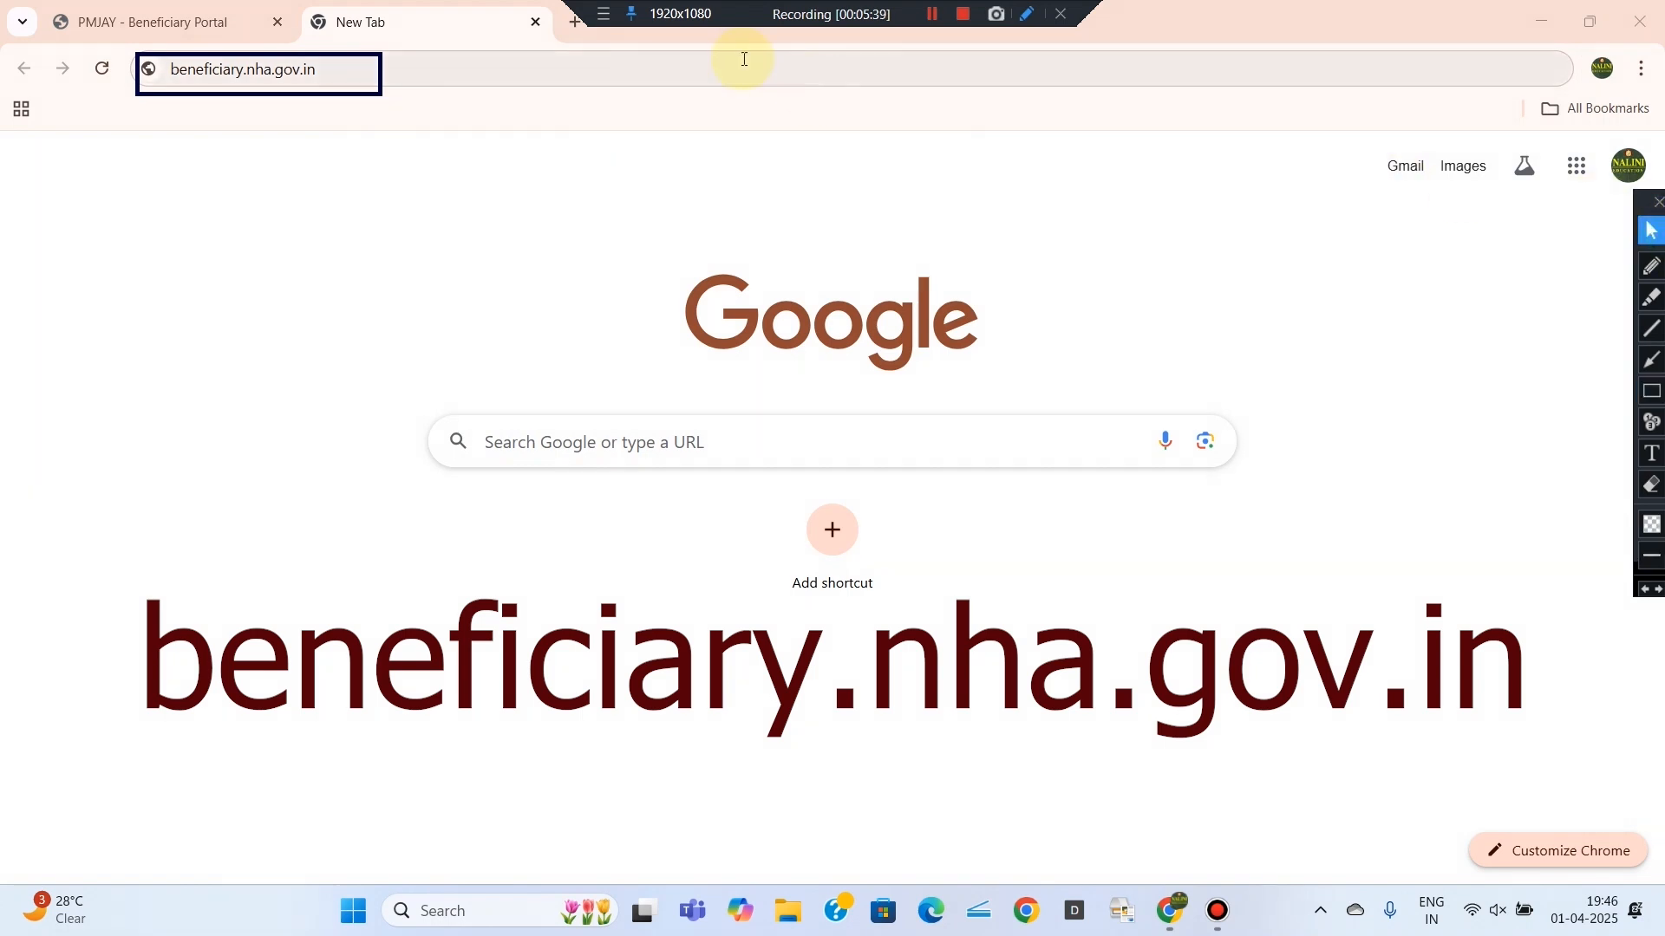
pyautogui.click(741, 58)
pyautogui.click(551, 80)
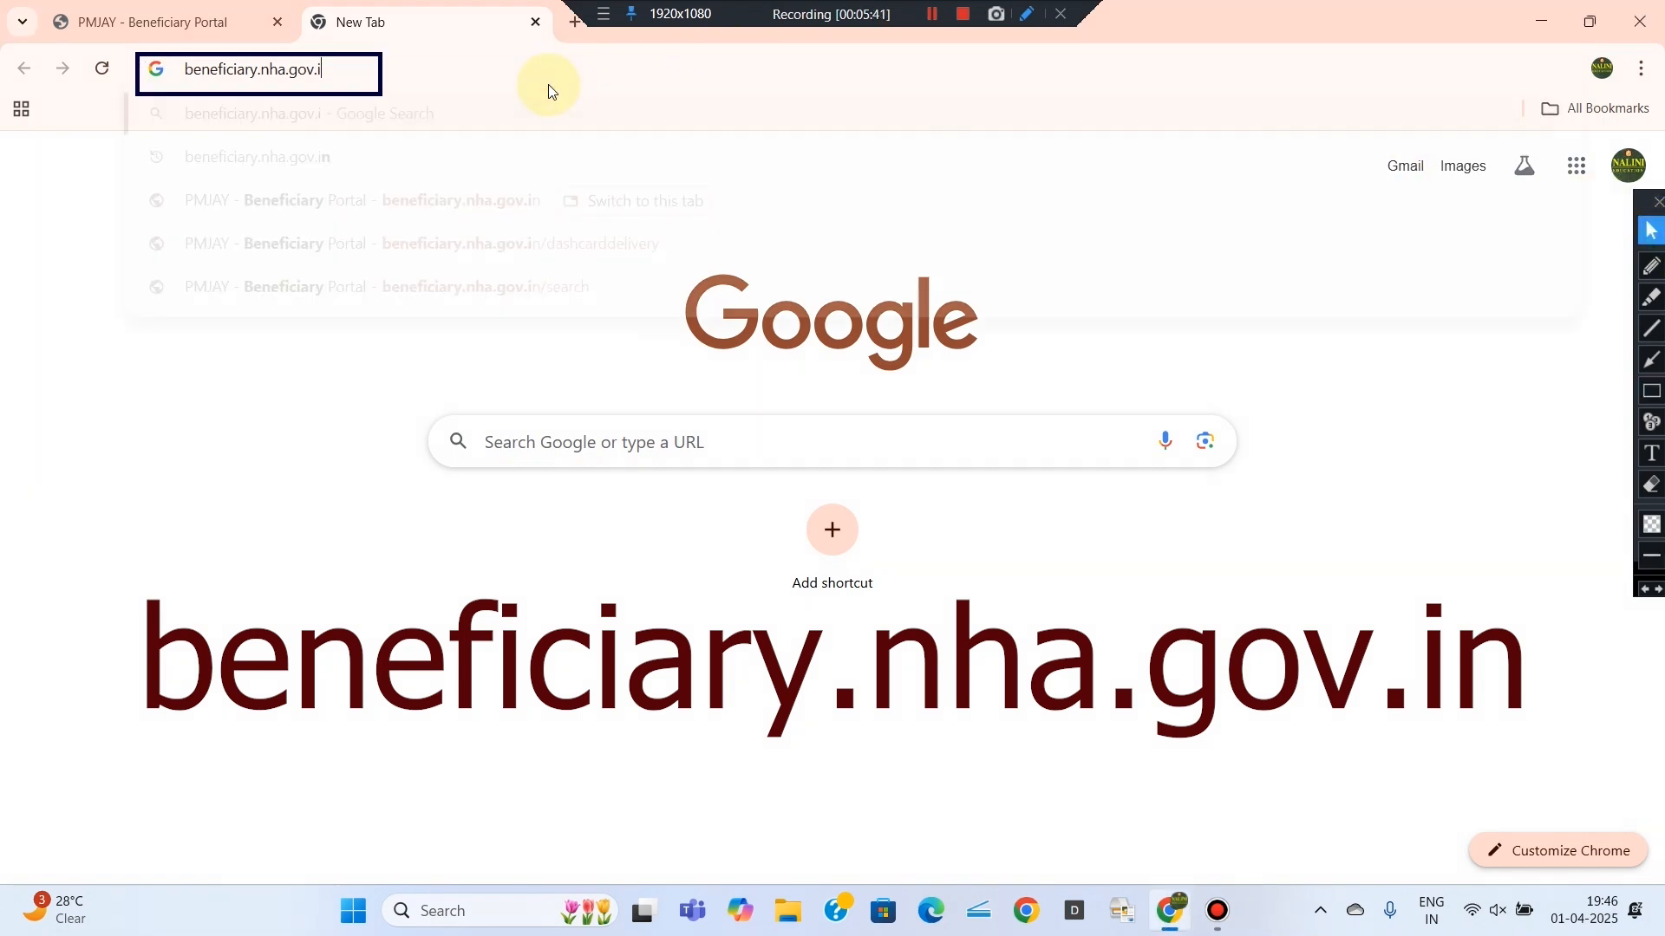
pyautogui.click(419, 157)
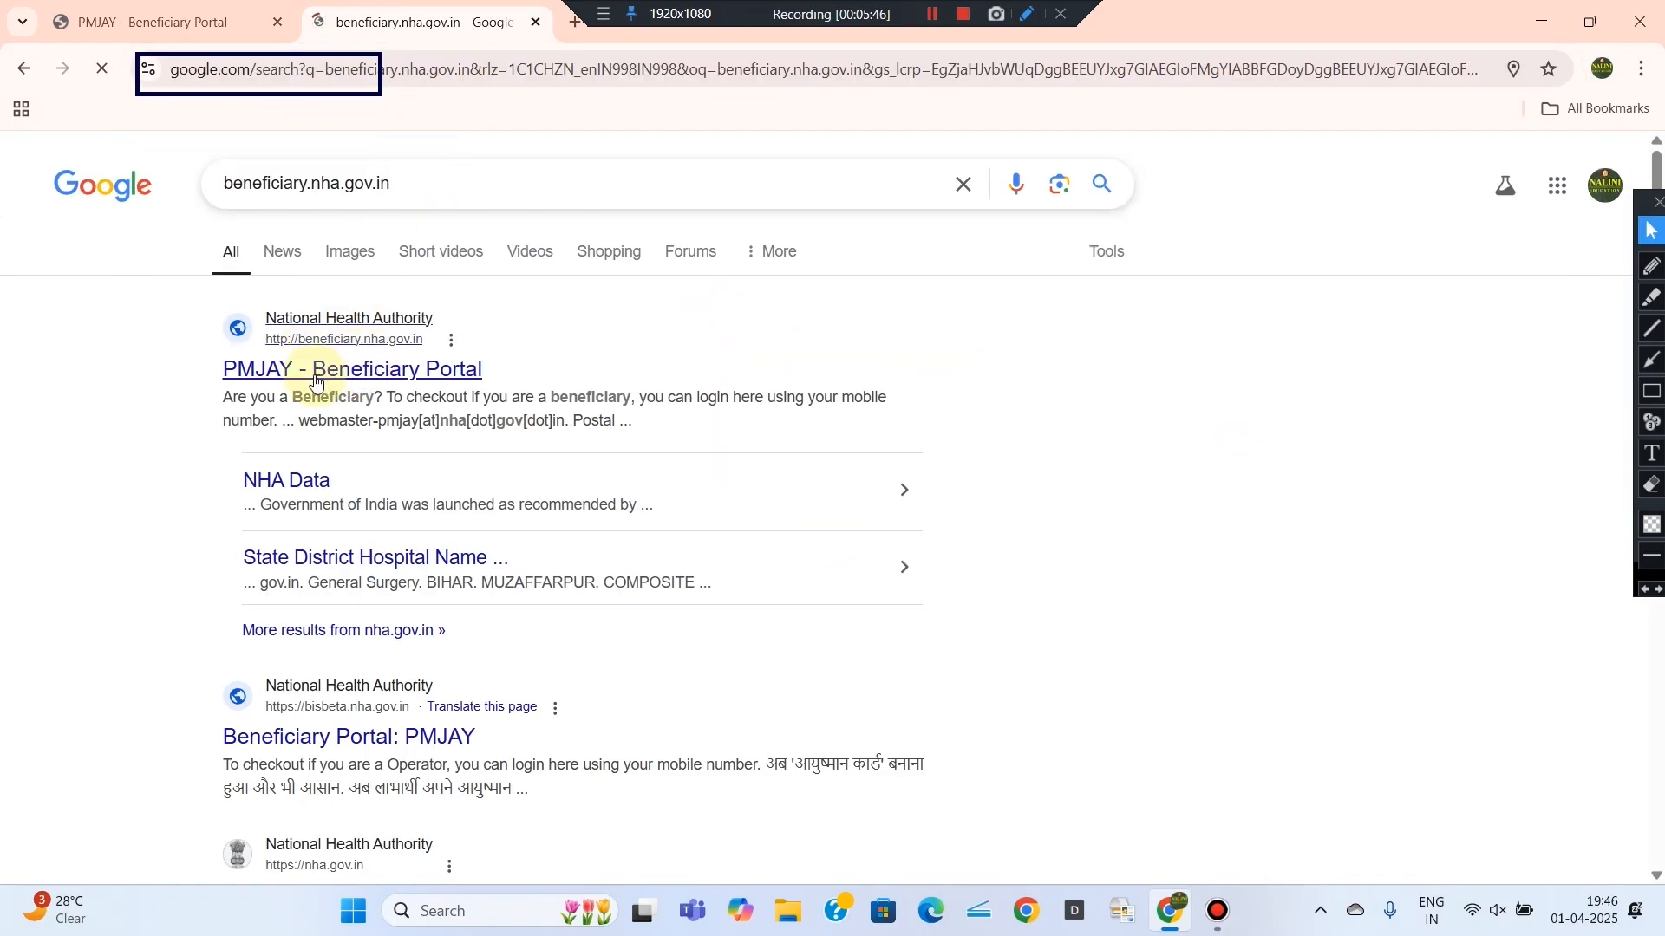
# Step: Open the PMJAY - Beneficiary Portal result to load its login page
pyautogui.click(398, 375)
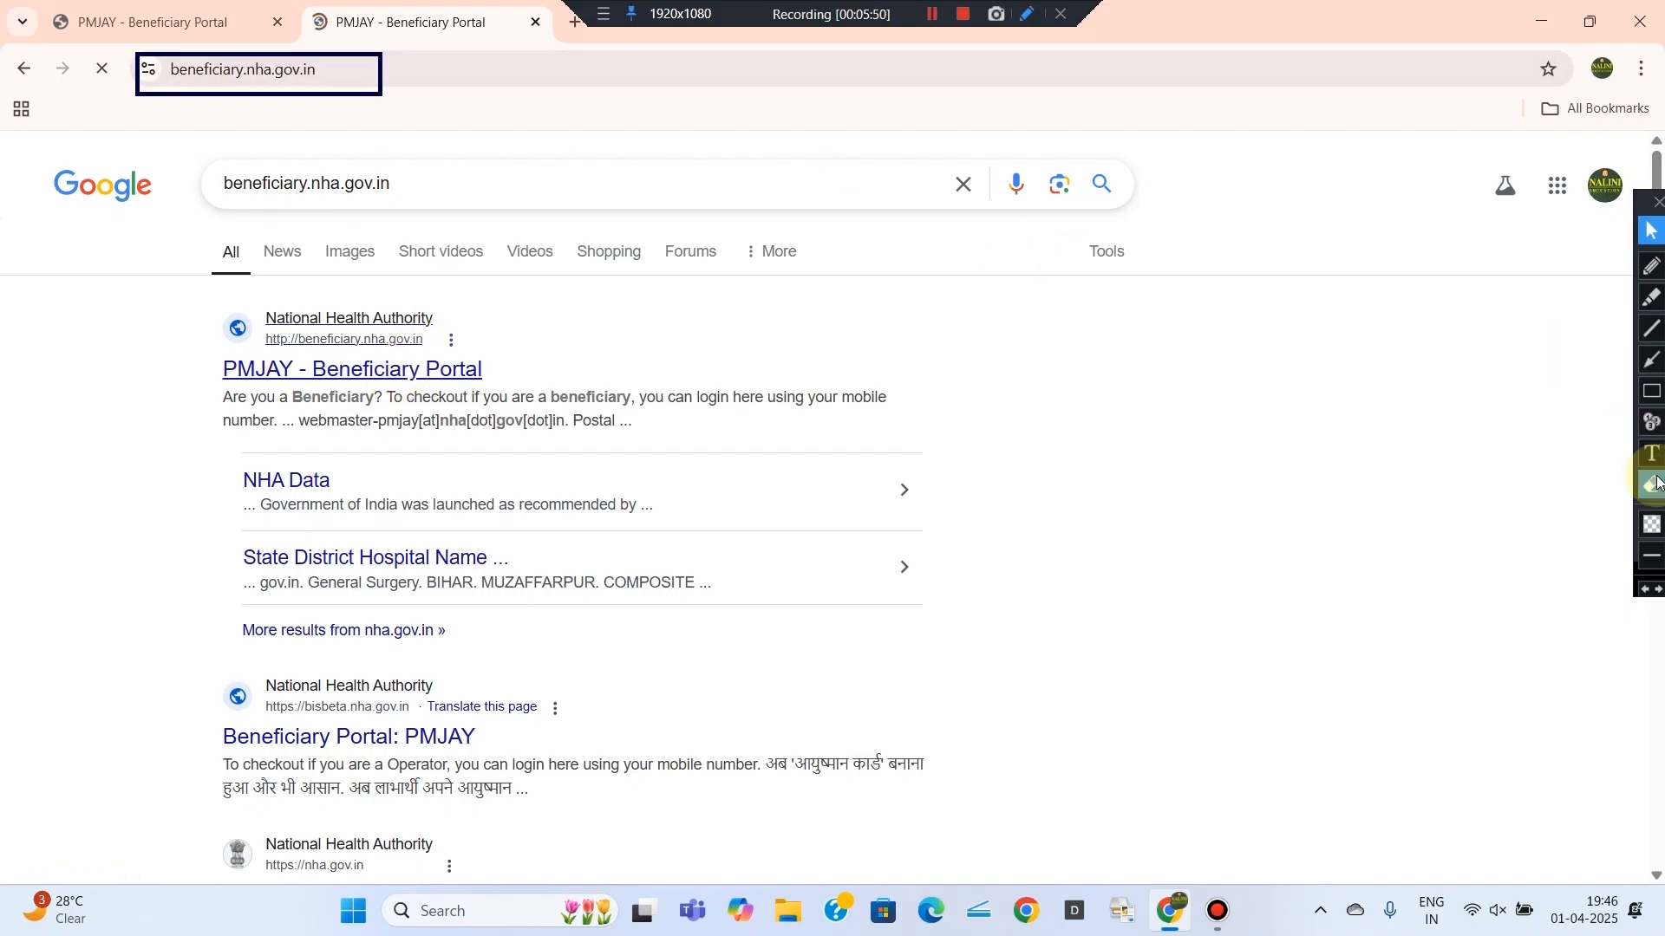
pyautogui.click(1651, 484)
pyautogui.moveTo(56, 50); pyautogui.dragTo(846, 321)
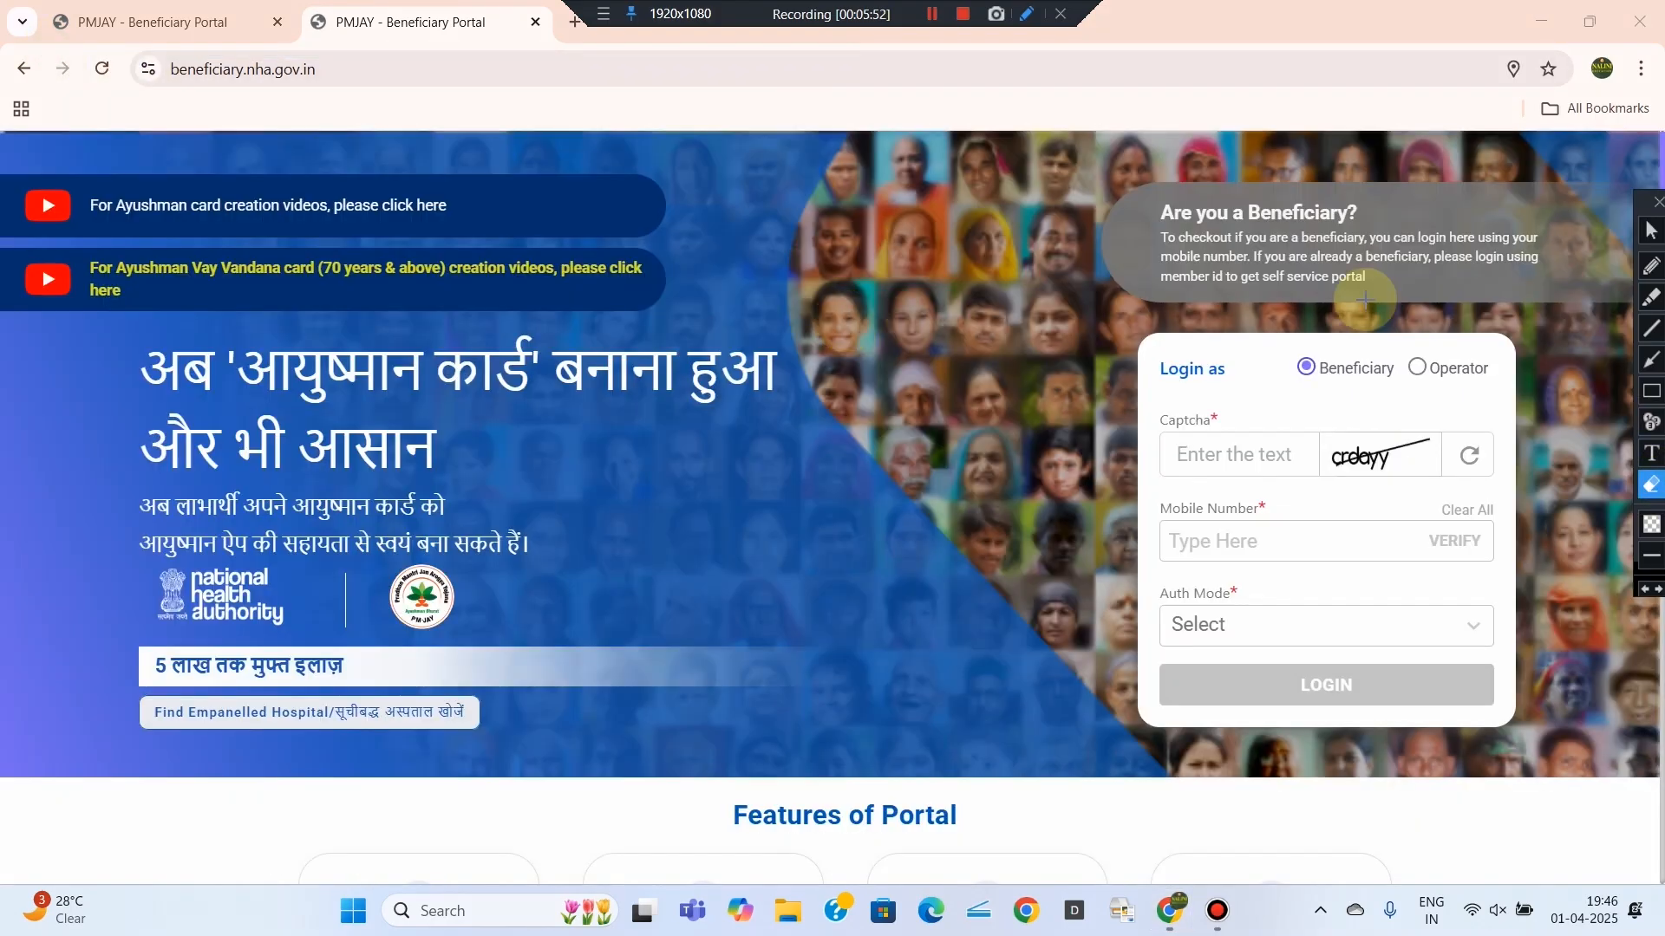
pyautogui.click(1649, 394)
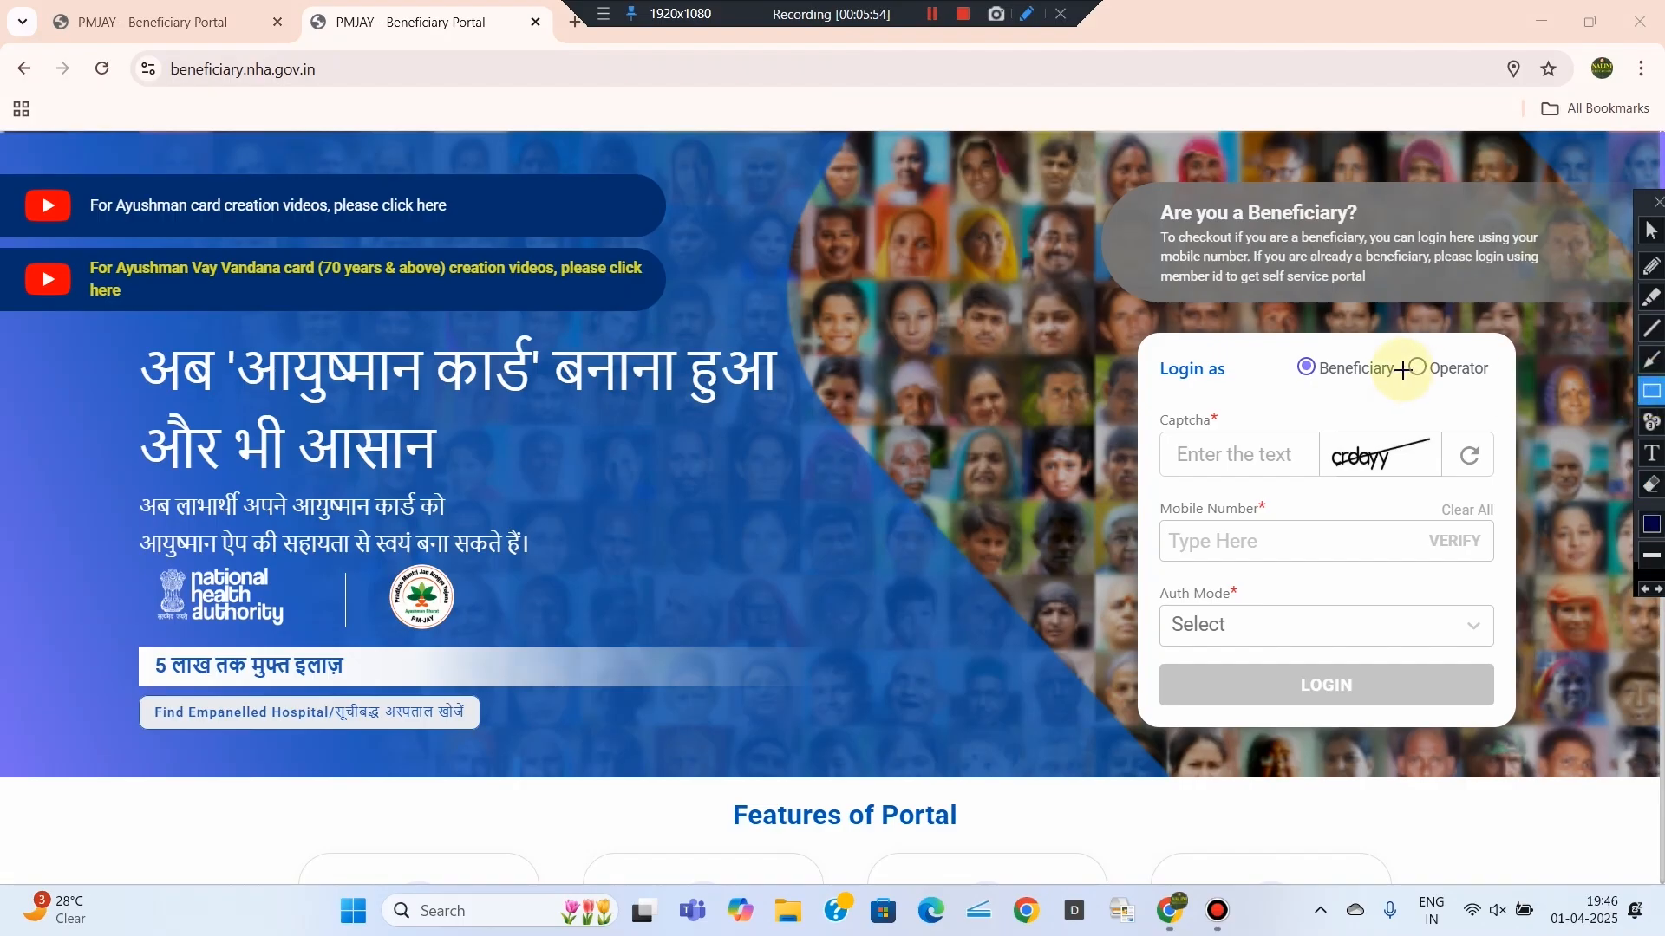
pyautogui.moveTo(1402, 349); pyautogui.dragTo(1506, 394)
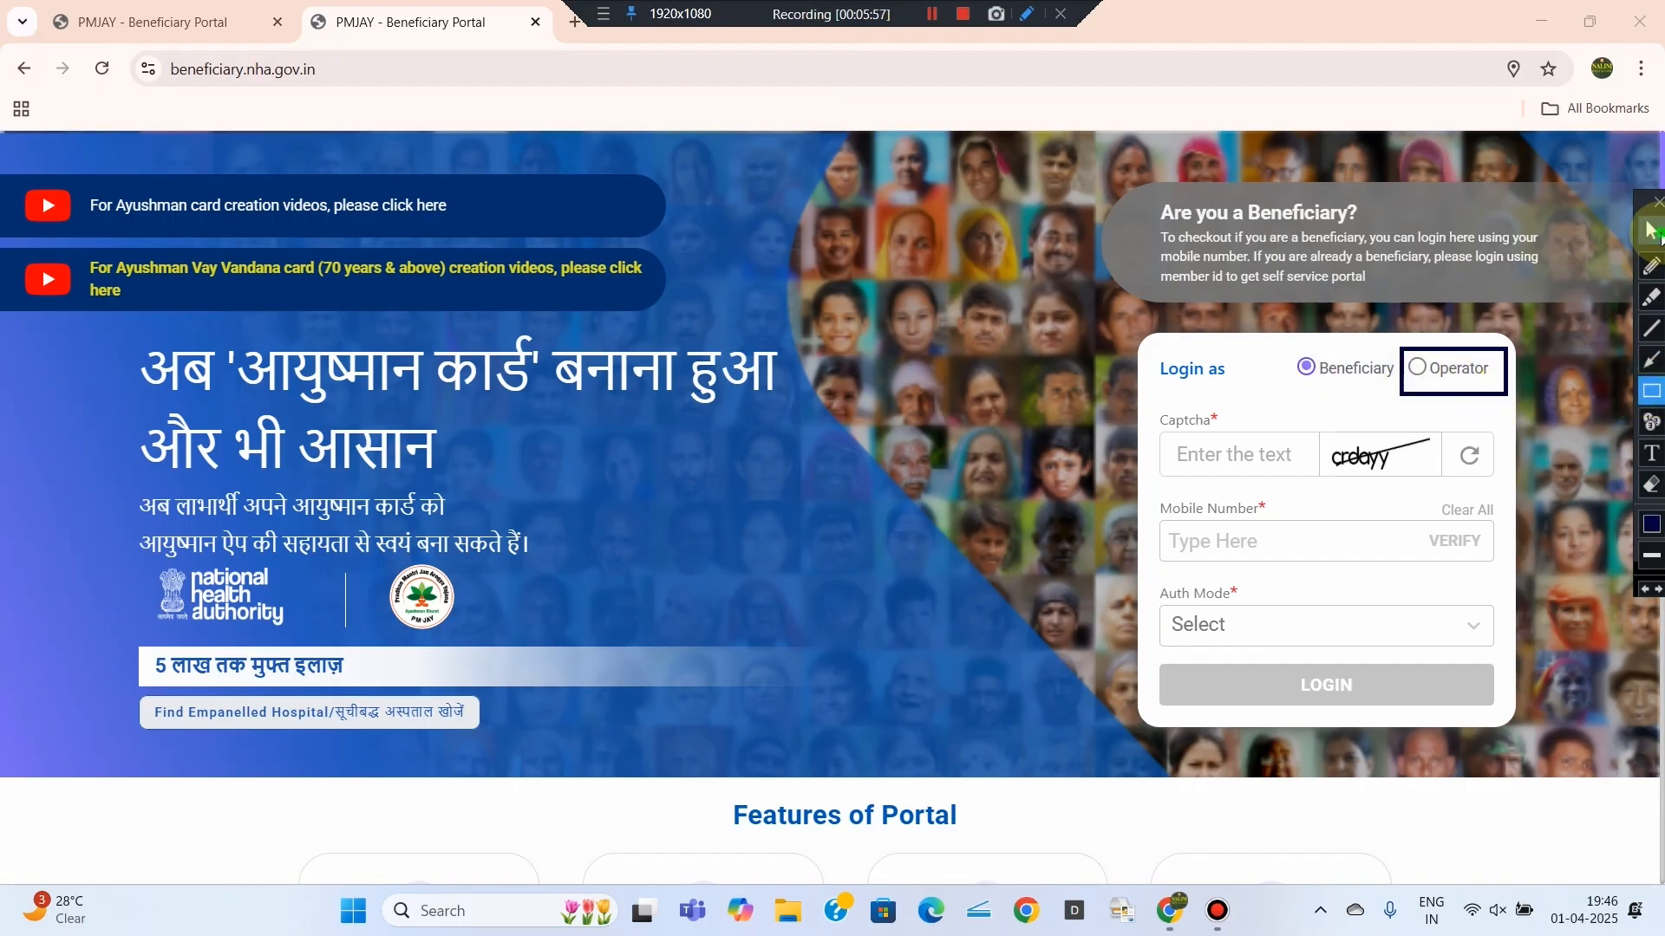
pyautogui.click(1651, 231)
# Step: Select Operator login and enter the captcha 'yh835a'
pyautogui.click(1418, 369)
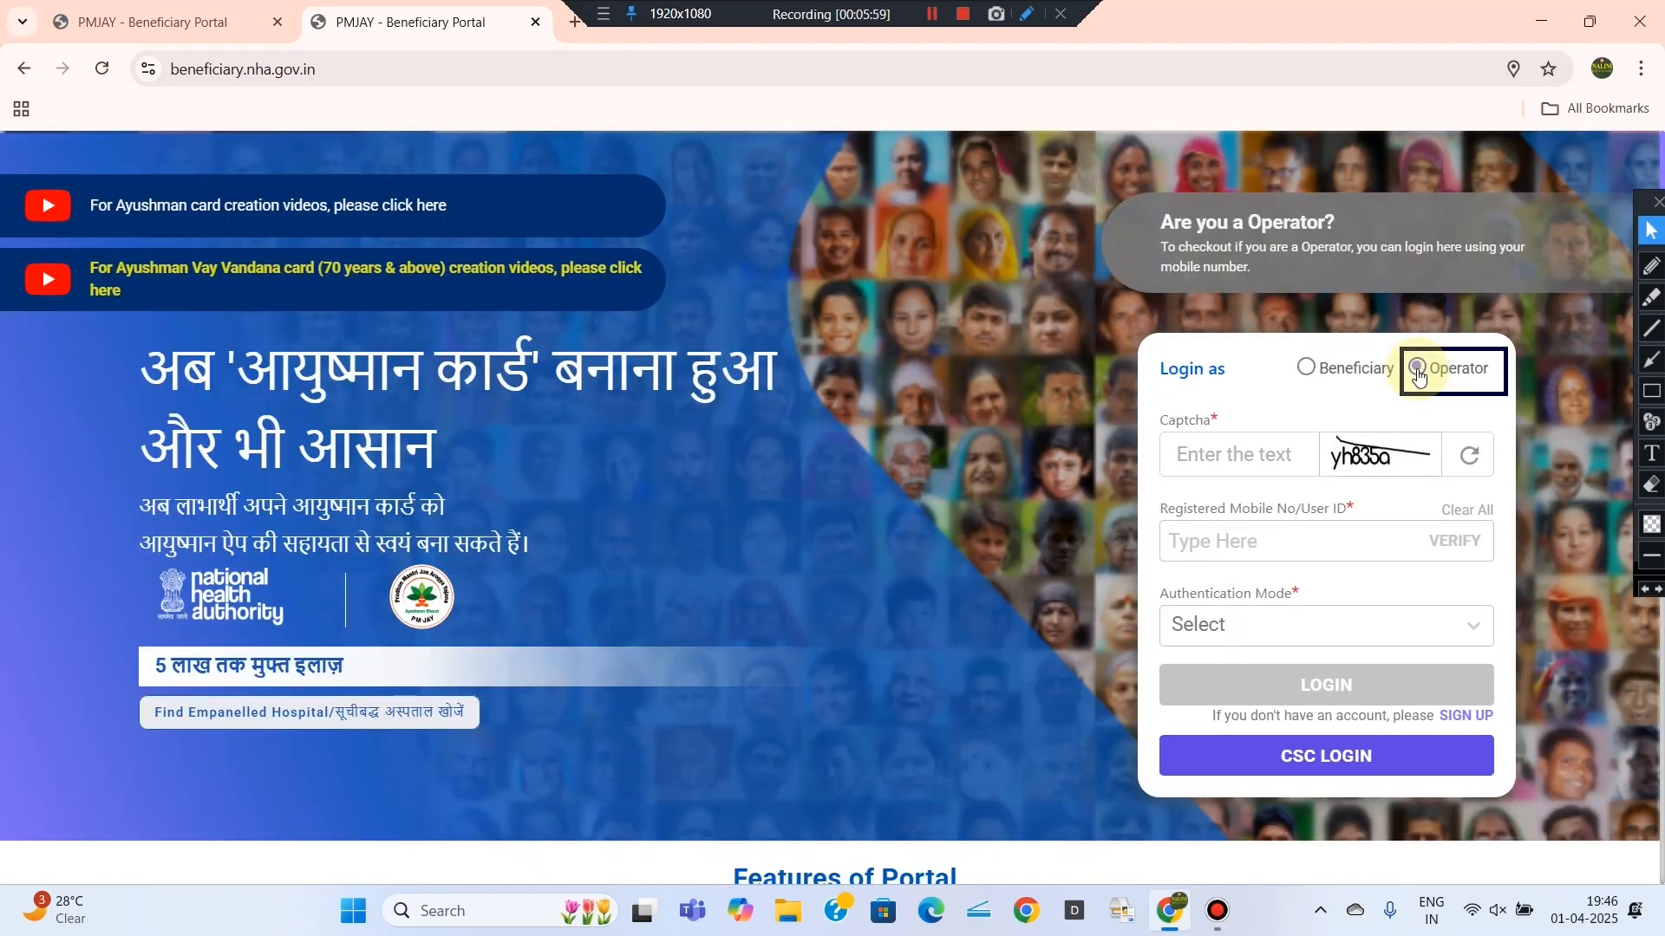
pyautogui.click(1651, 391)
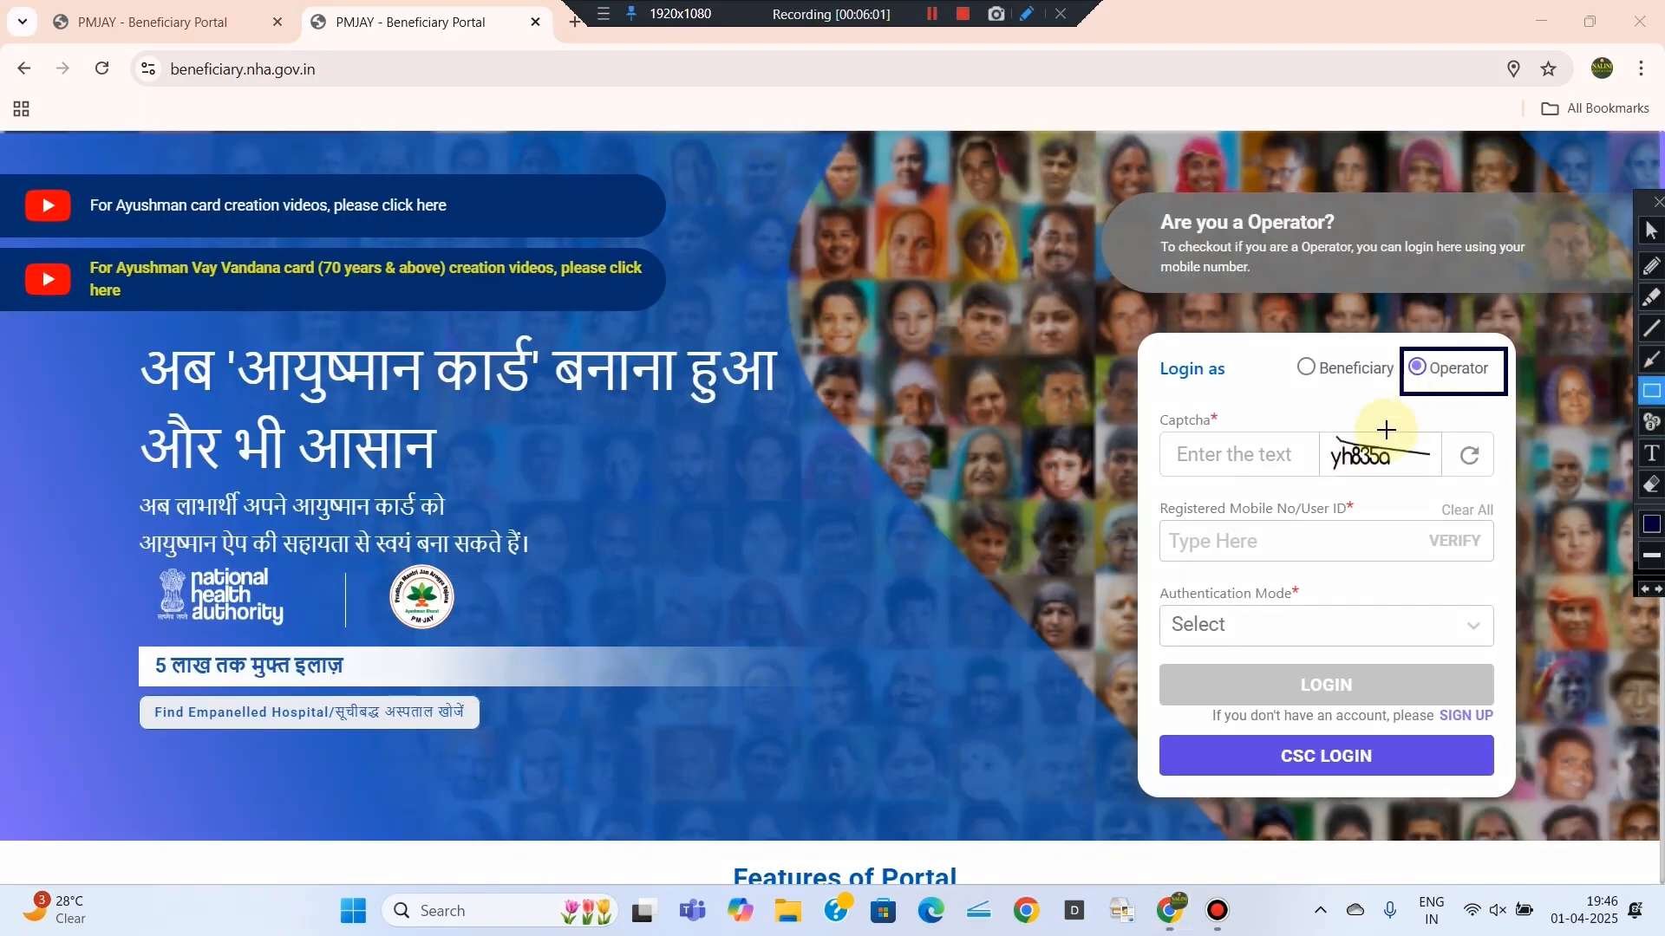
pyautogui.moveTo(1312, 432); pyautogui.dragTo(1422, 476)
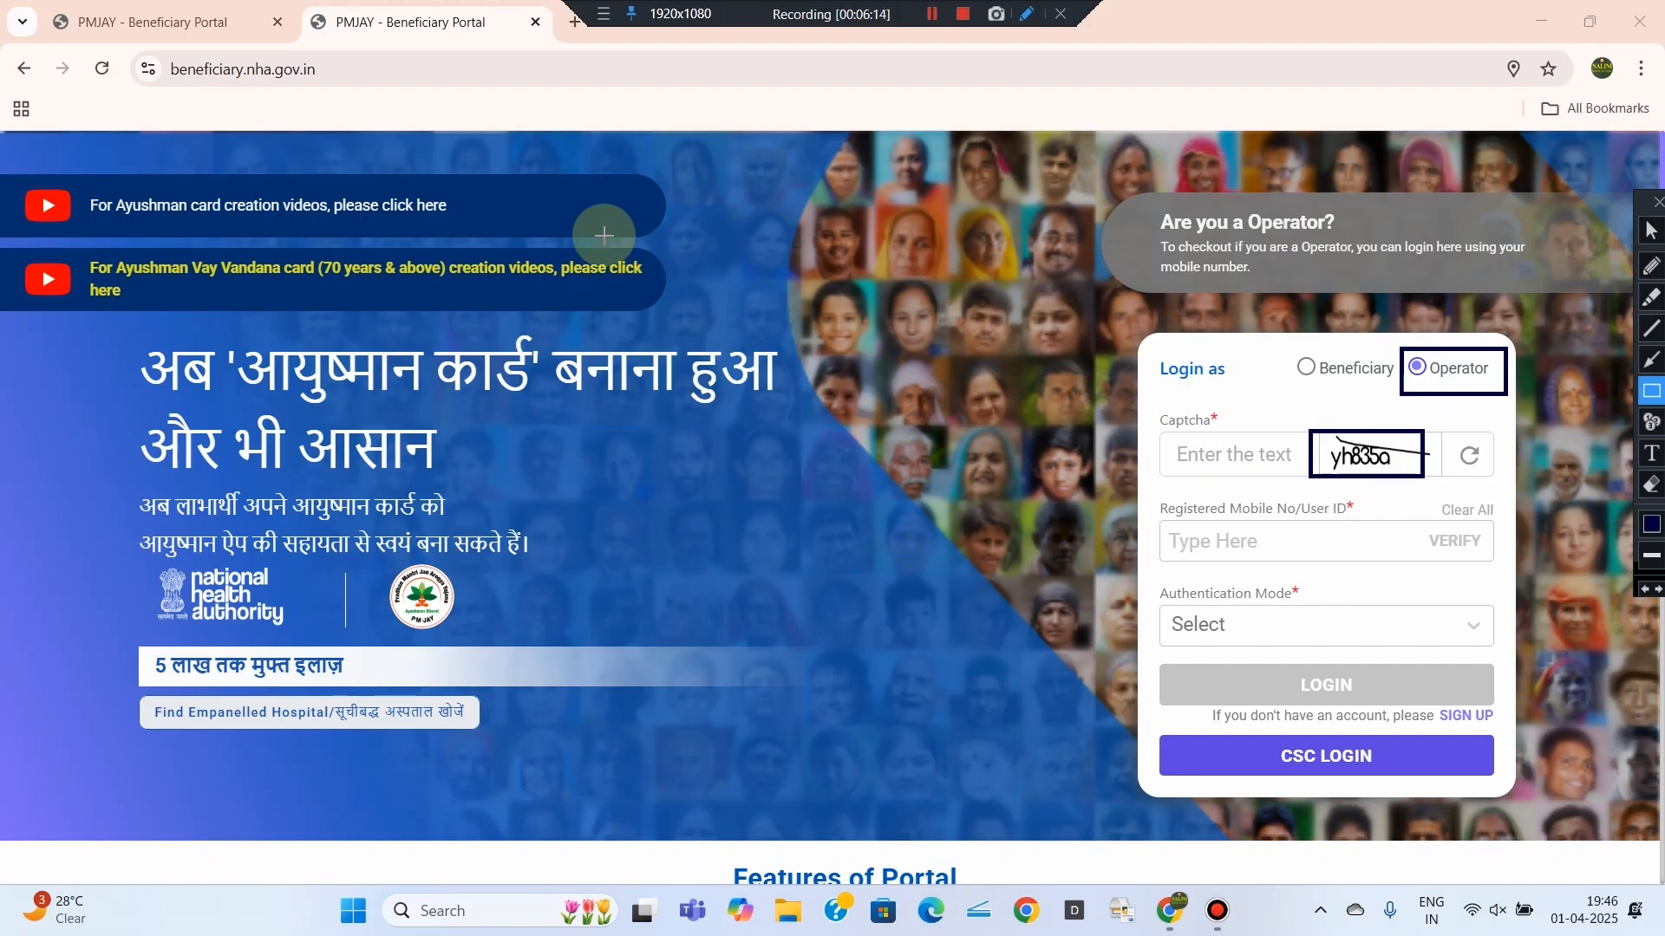
pyautogui.moveTo(80, 51); pyautogui.dragTo(122, 94)
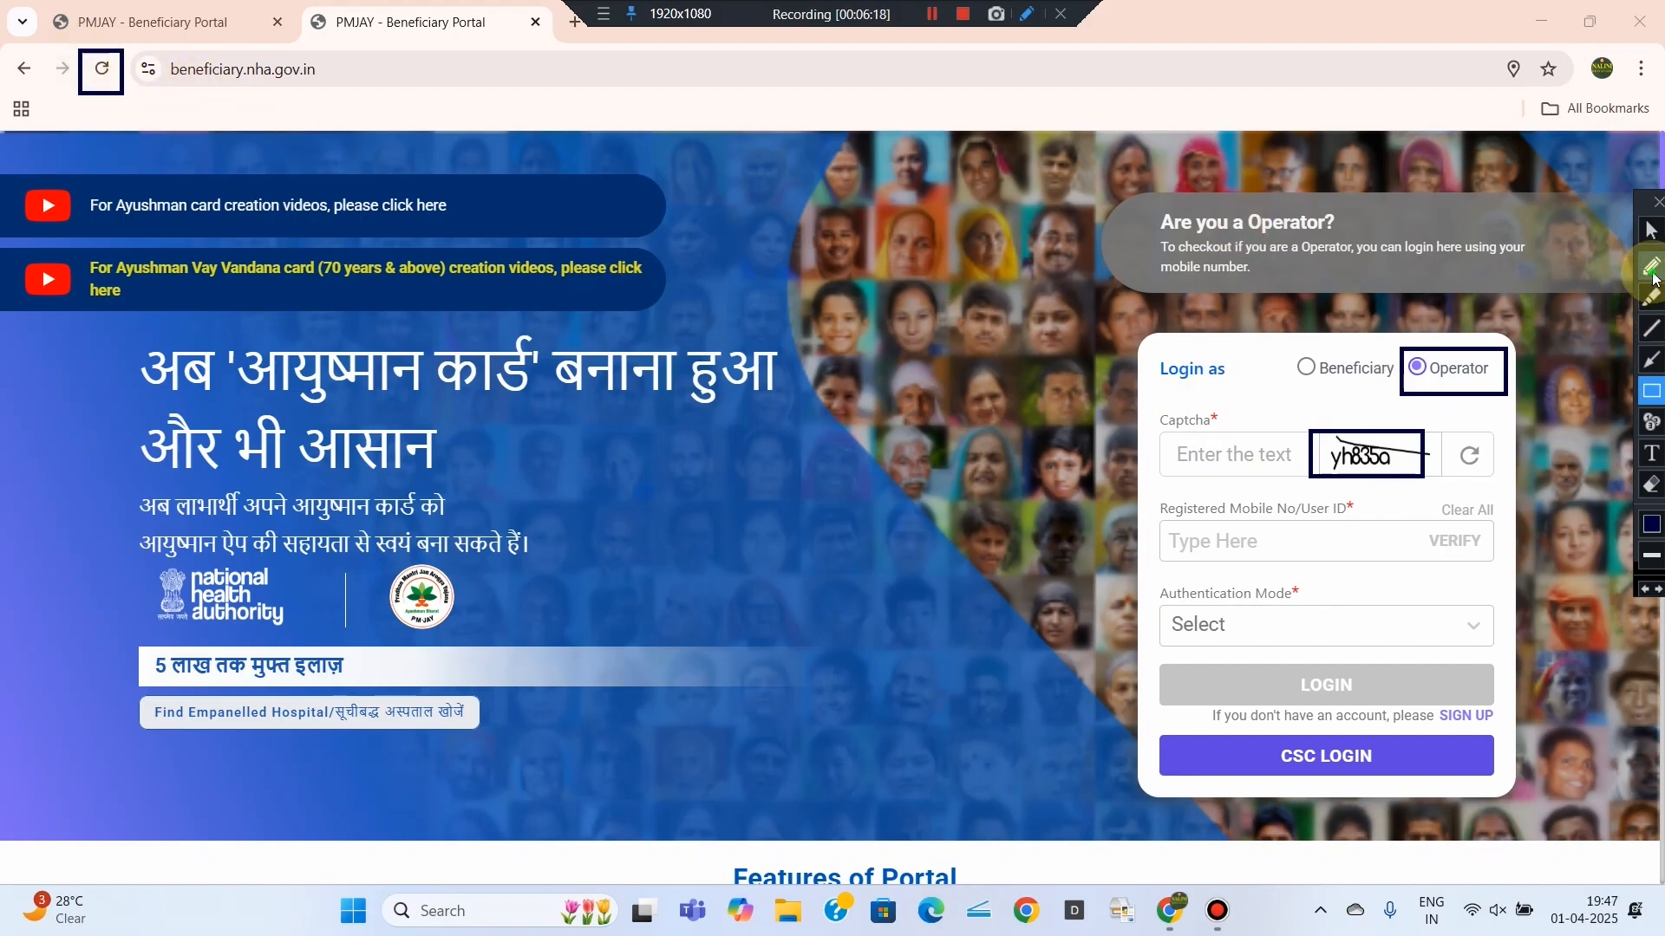
pyautogui.click(1651, 230)
pyautogui.click(1226, 455)
pyautogui.write('yh835a')
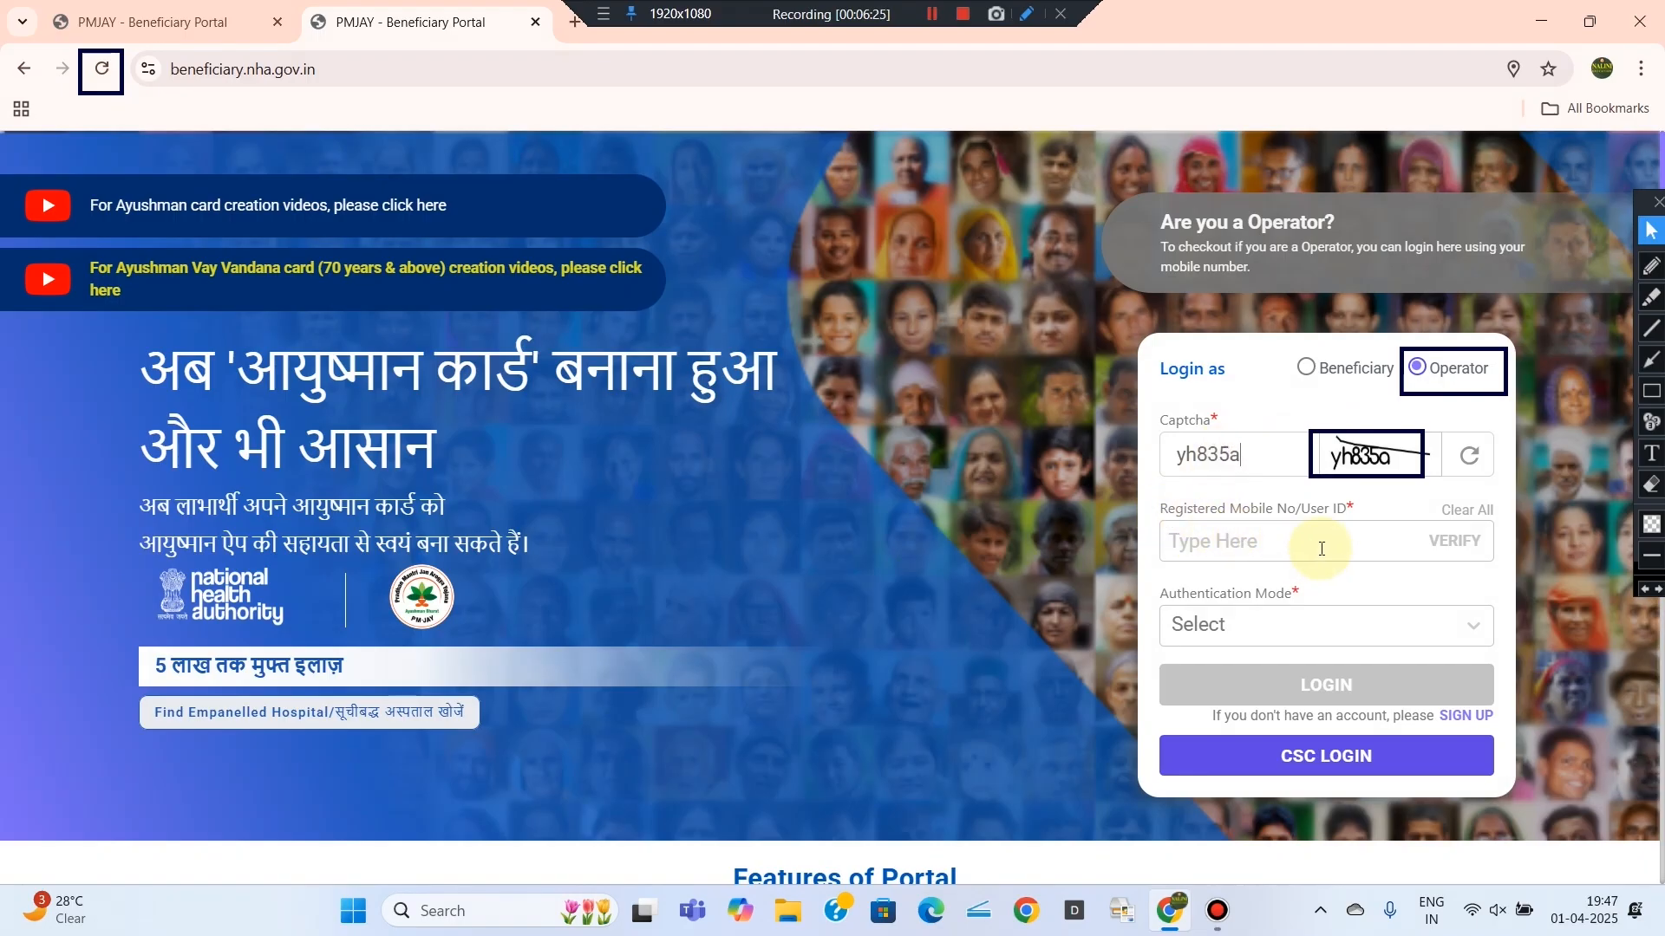
pyautogui.click(1648, 400)
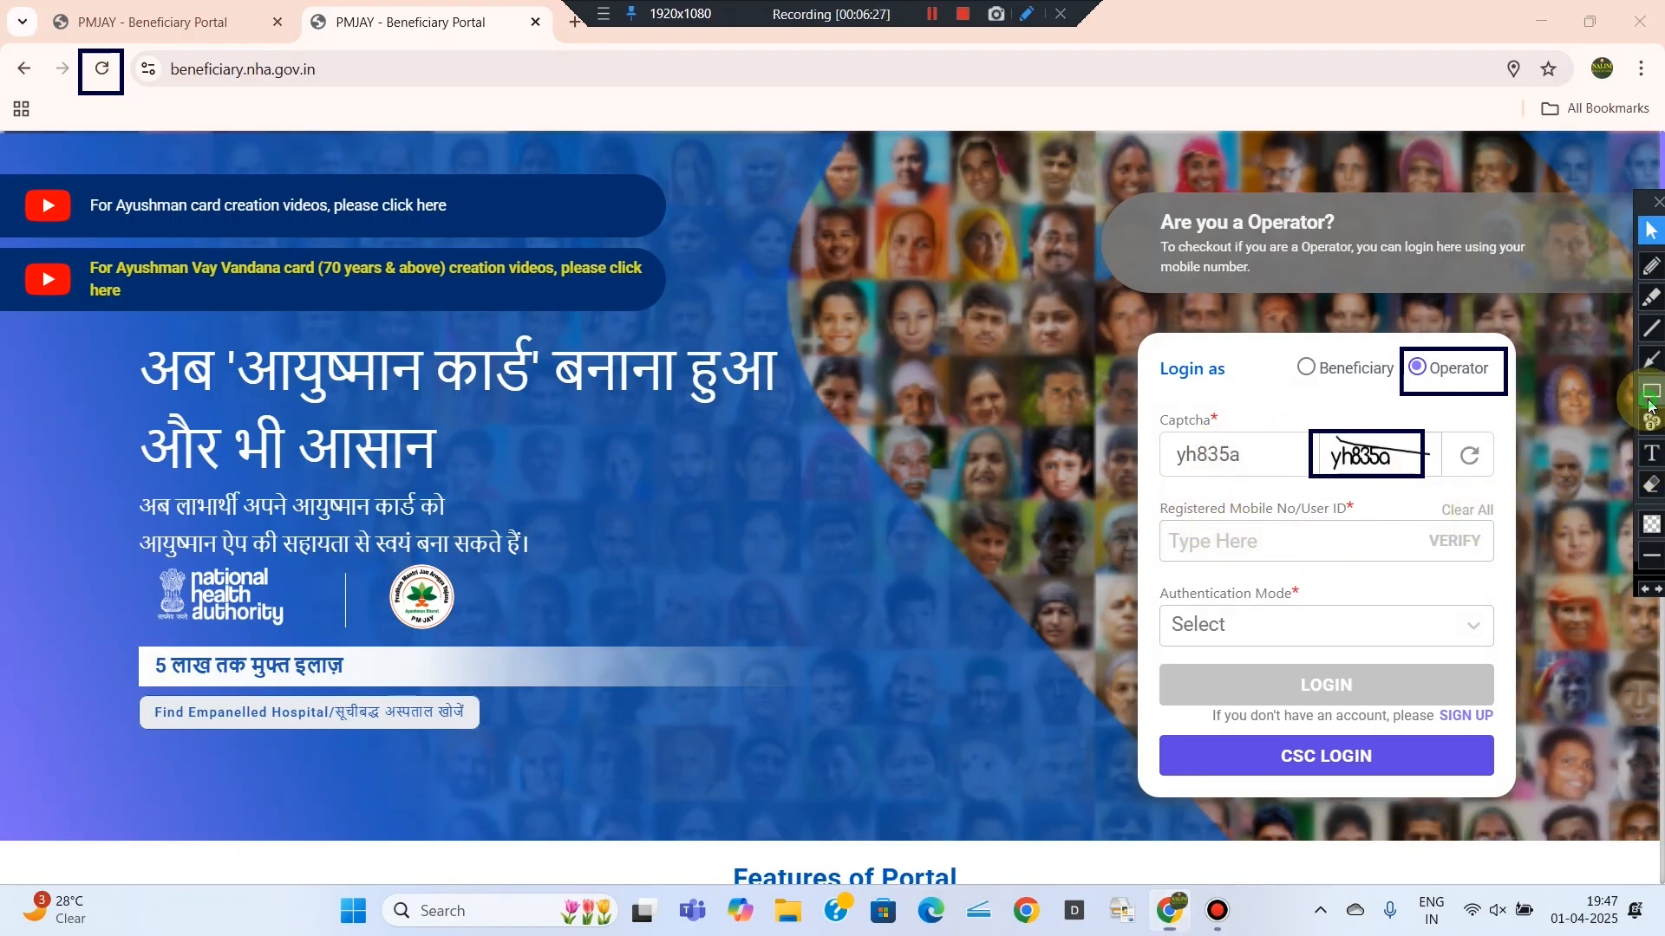
pyautogui.moveTo(1151, 491); pyautogui.dragTo(1508, 578)
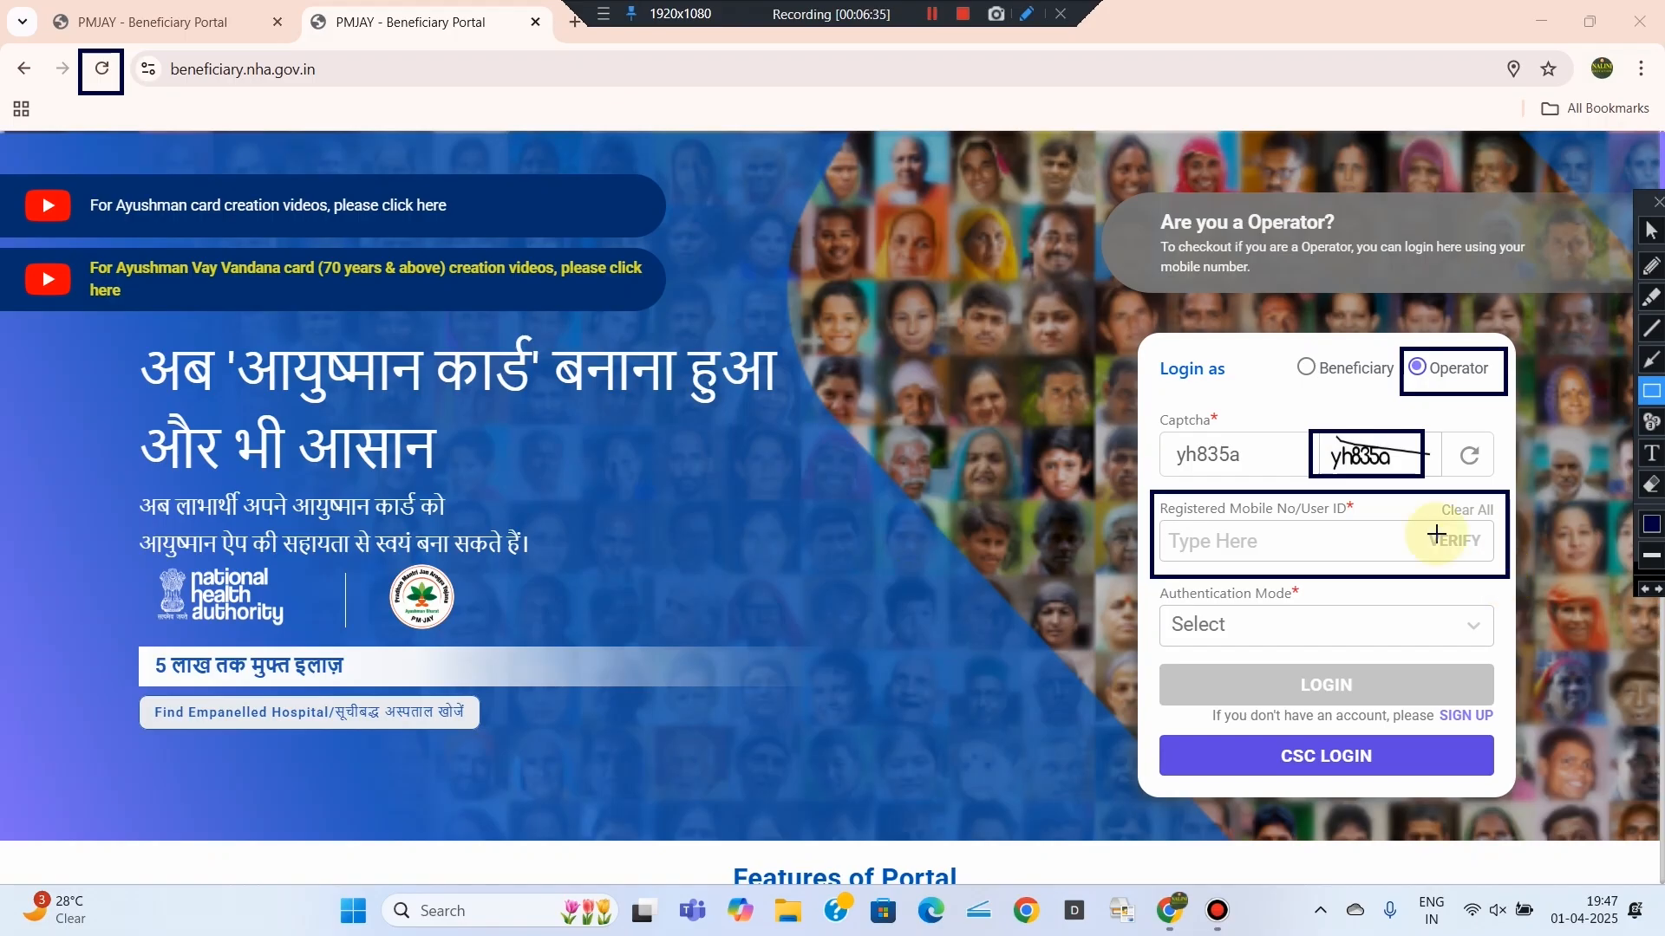
# Step: Log in as operator by entering the Aadhaar OTP and the second captcha
pyautogui.click(1652, 228)
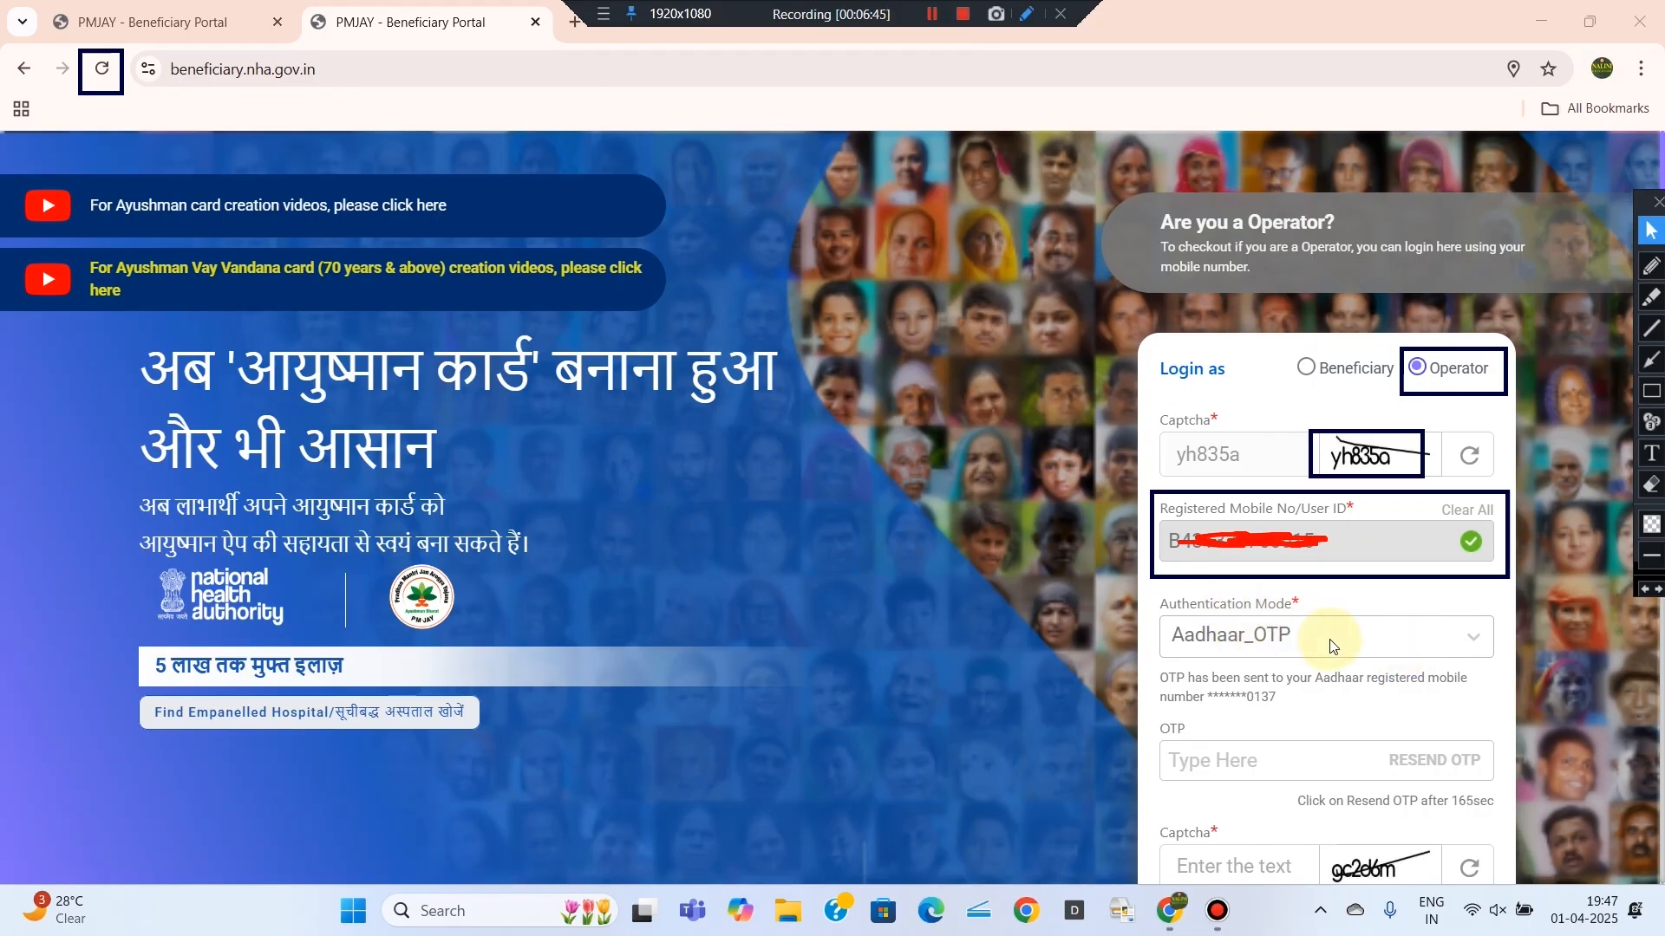
pyautogui.click(1205, 758)
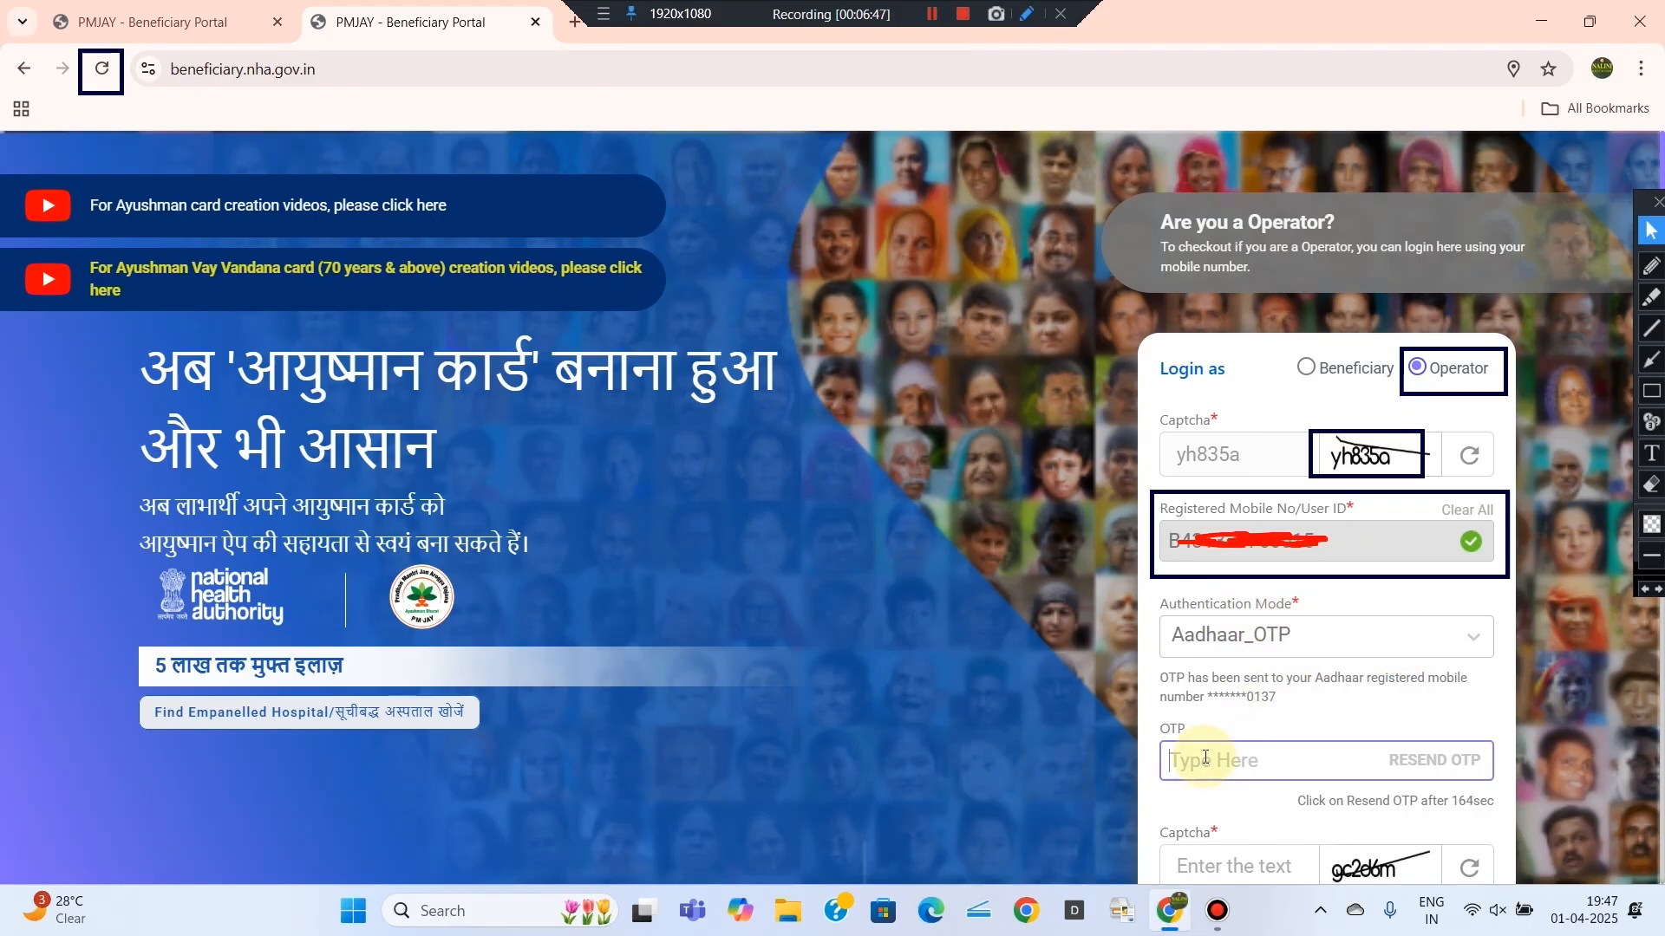
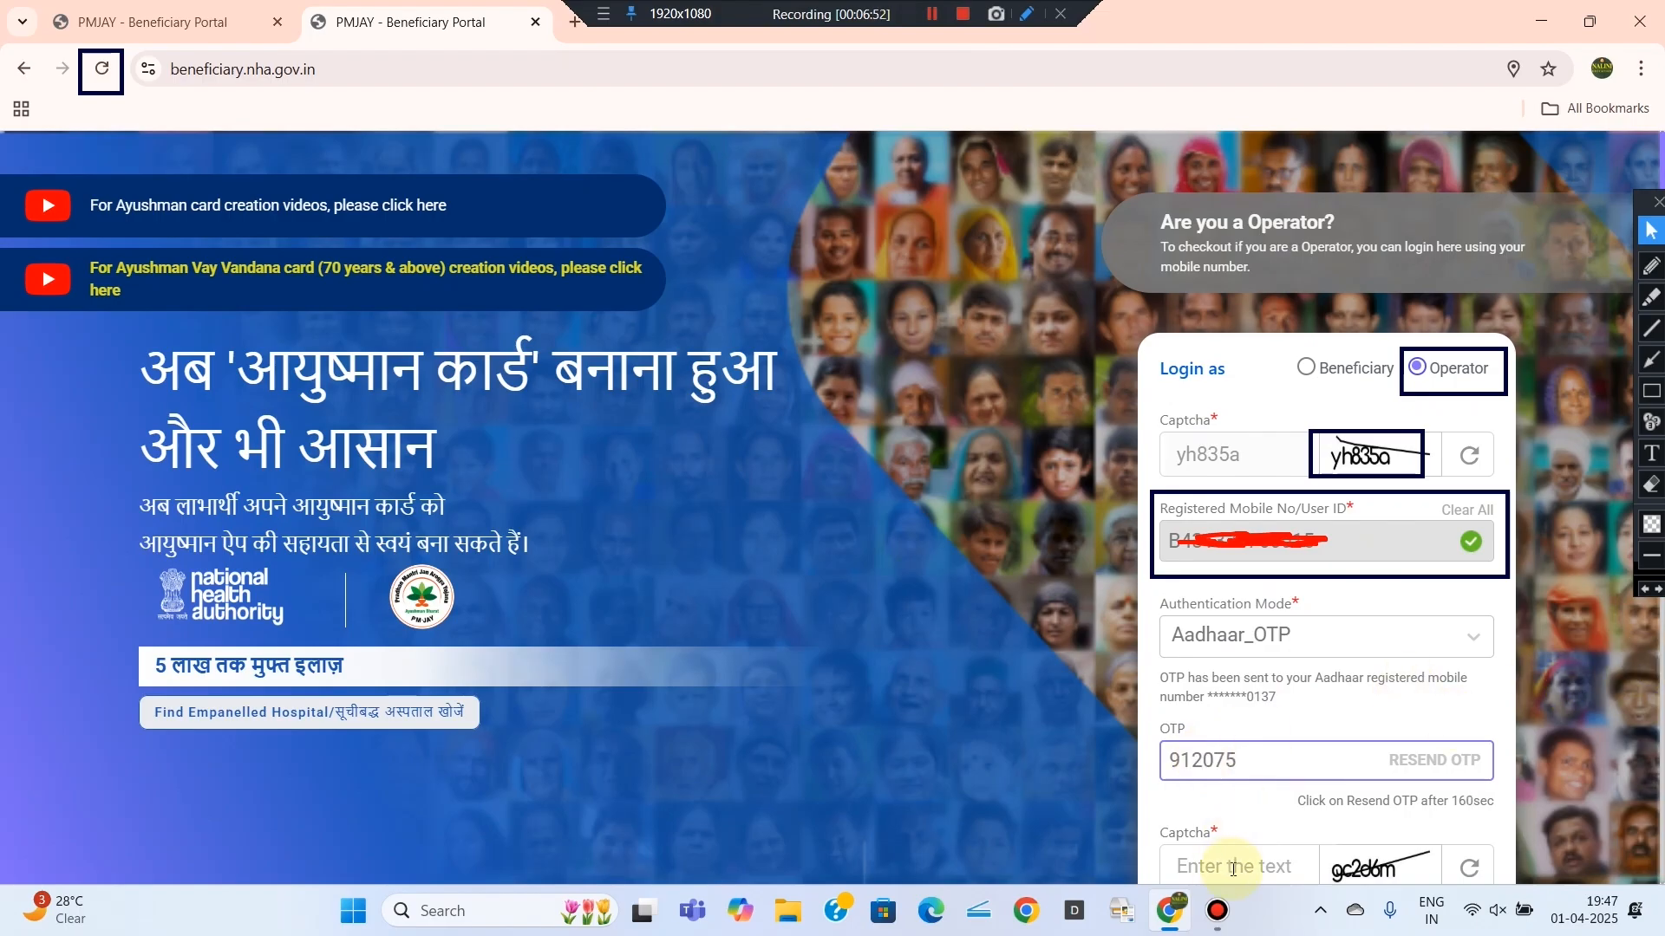
pyautogui.click(1651, 391)
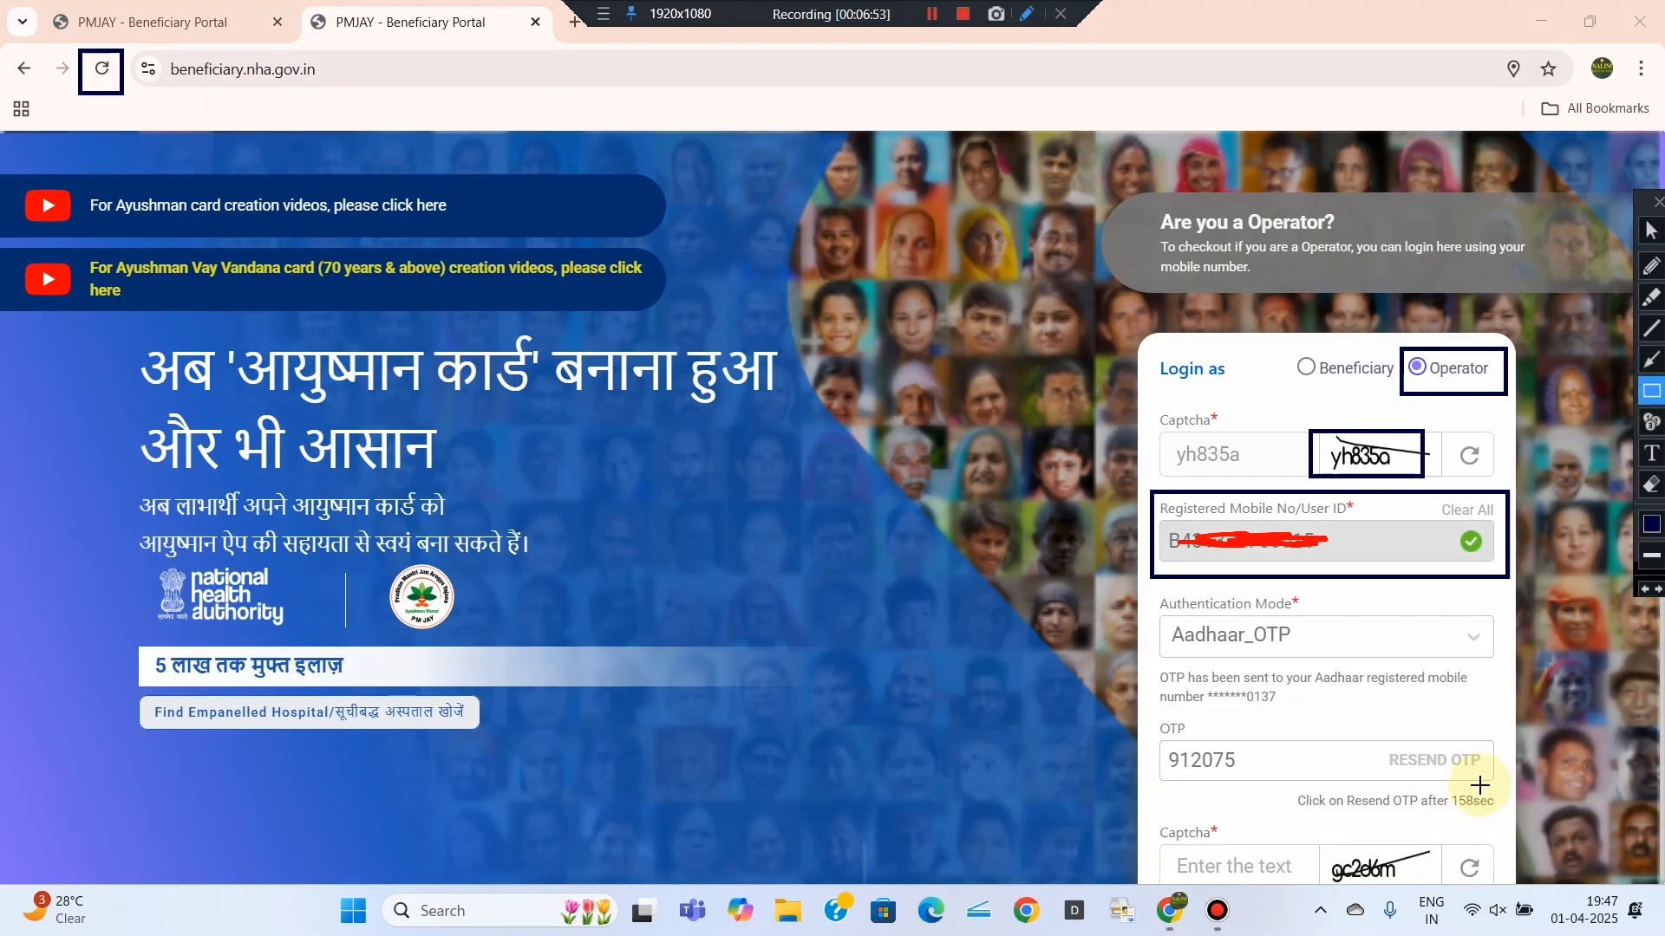
pyautogui.moveTo(1328, 834)
pyautogui.mouseDown()
pyautogui.moveTo(1416, 890)
pyautogui.moveTo(1448, 892)
pyautogui.mouseUp()
pyautogui.moveTo(1140, 824); pyautogui.dragTo(1315, 887)
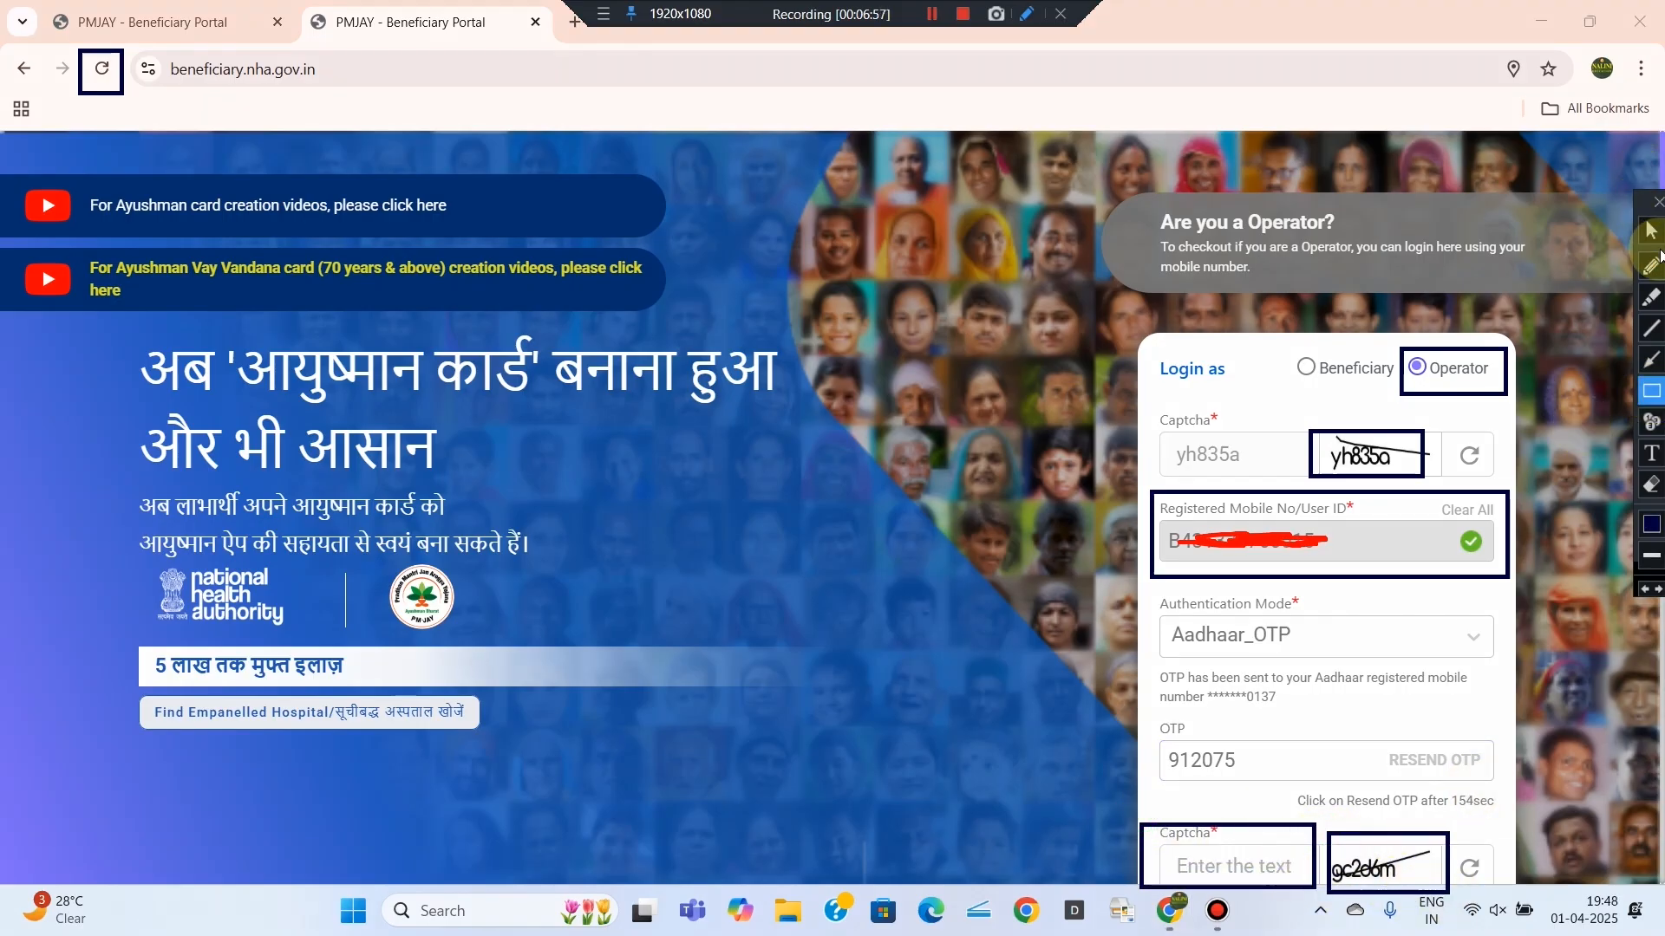
pyautogui.click(1651, 231)
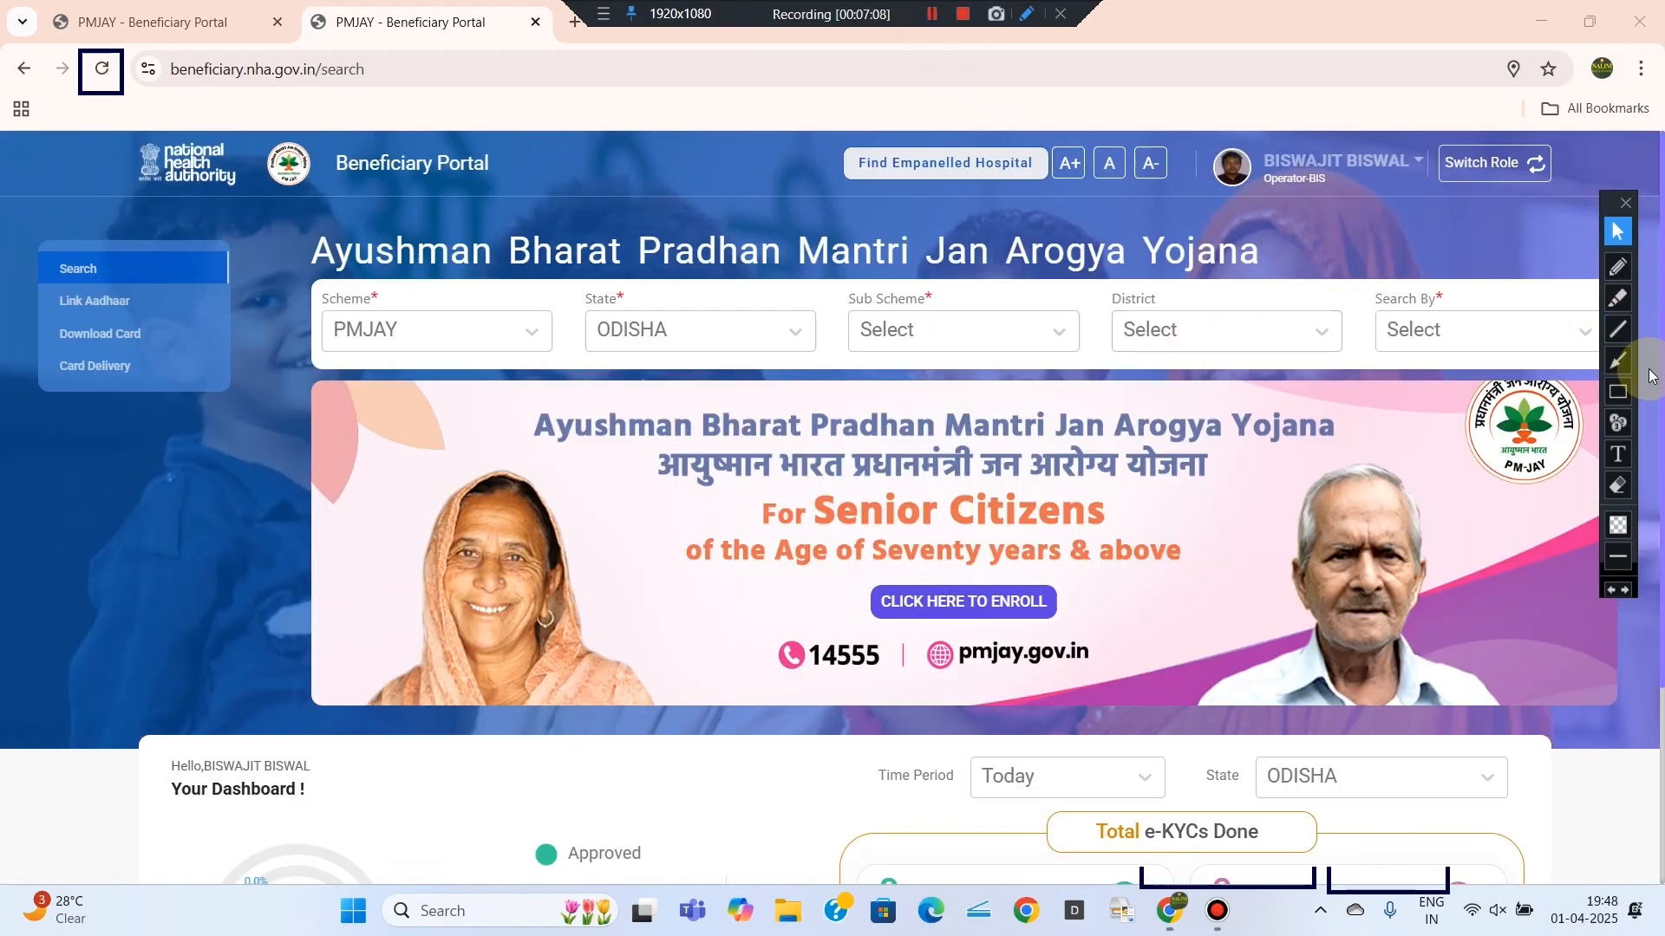
pyautogui.click(1618, 391)
pyautogui.moveTo(1201, 127)
pyautogui.mouseDown()
pyautogui.moveTo(1461, 216)
pyautogui.moveTo(1427, 209)
pyautogui.mouseUp()
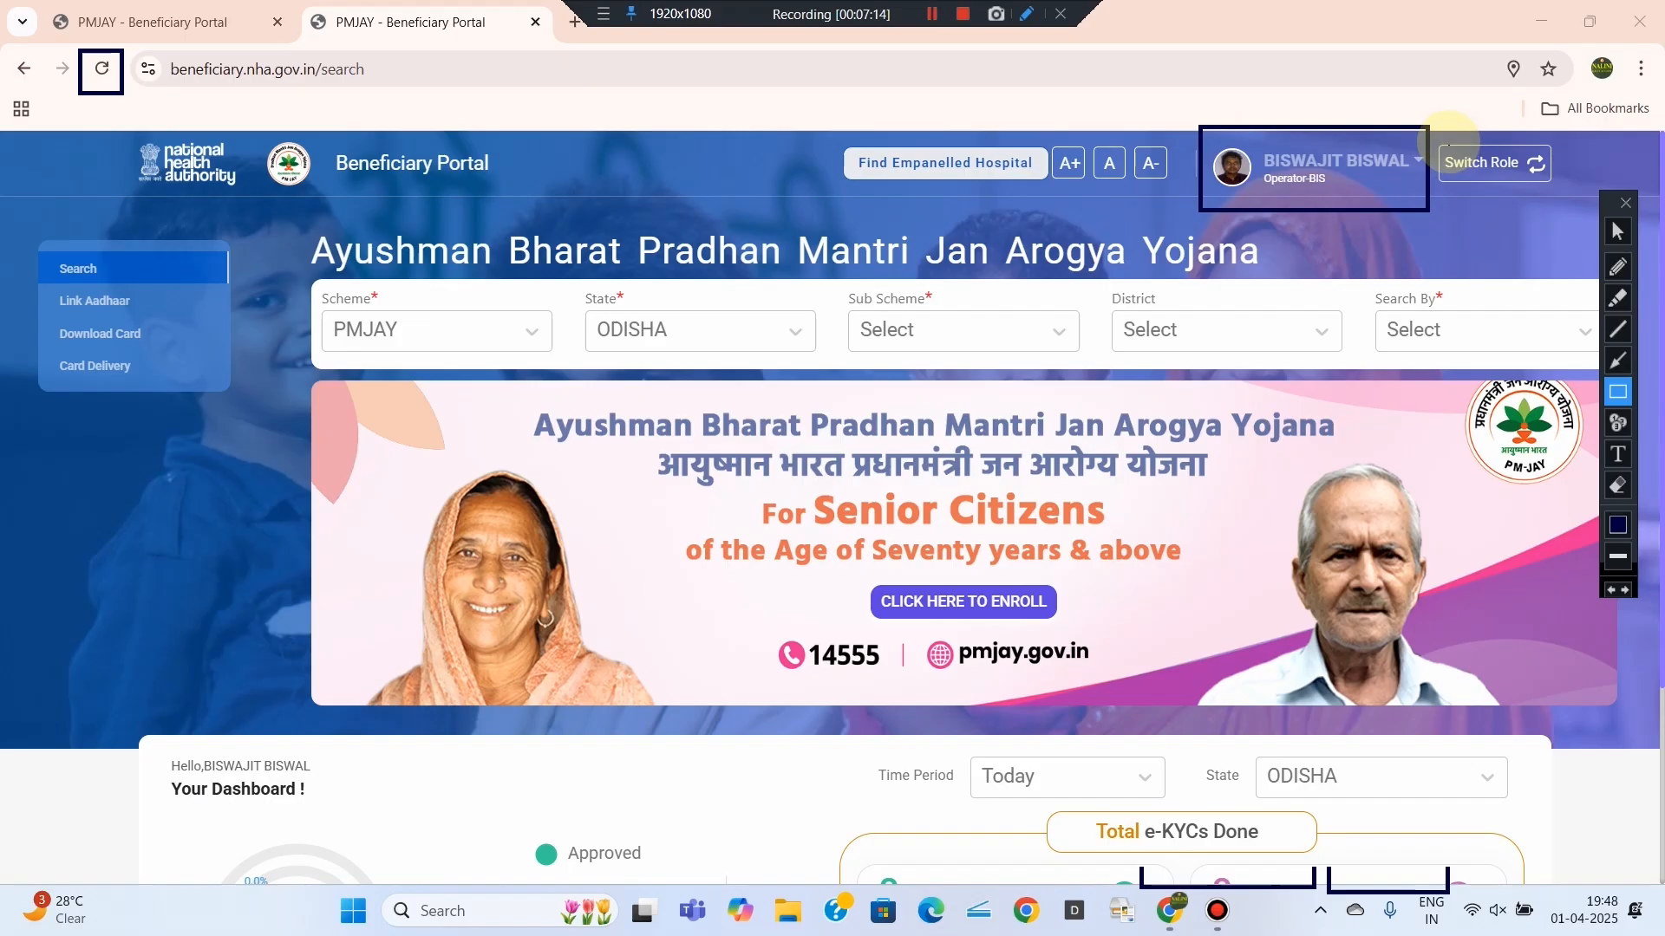
pyautogui.moveTo(30, 253); pyautogui.dragTo(161, 281)
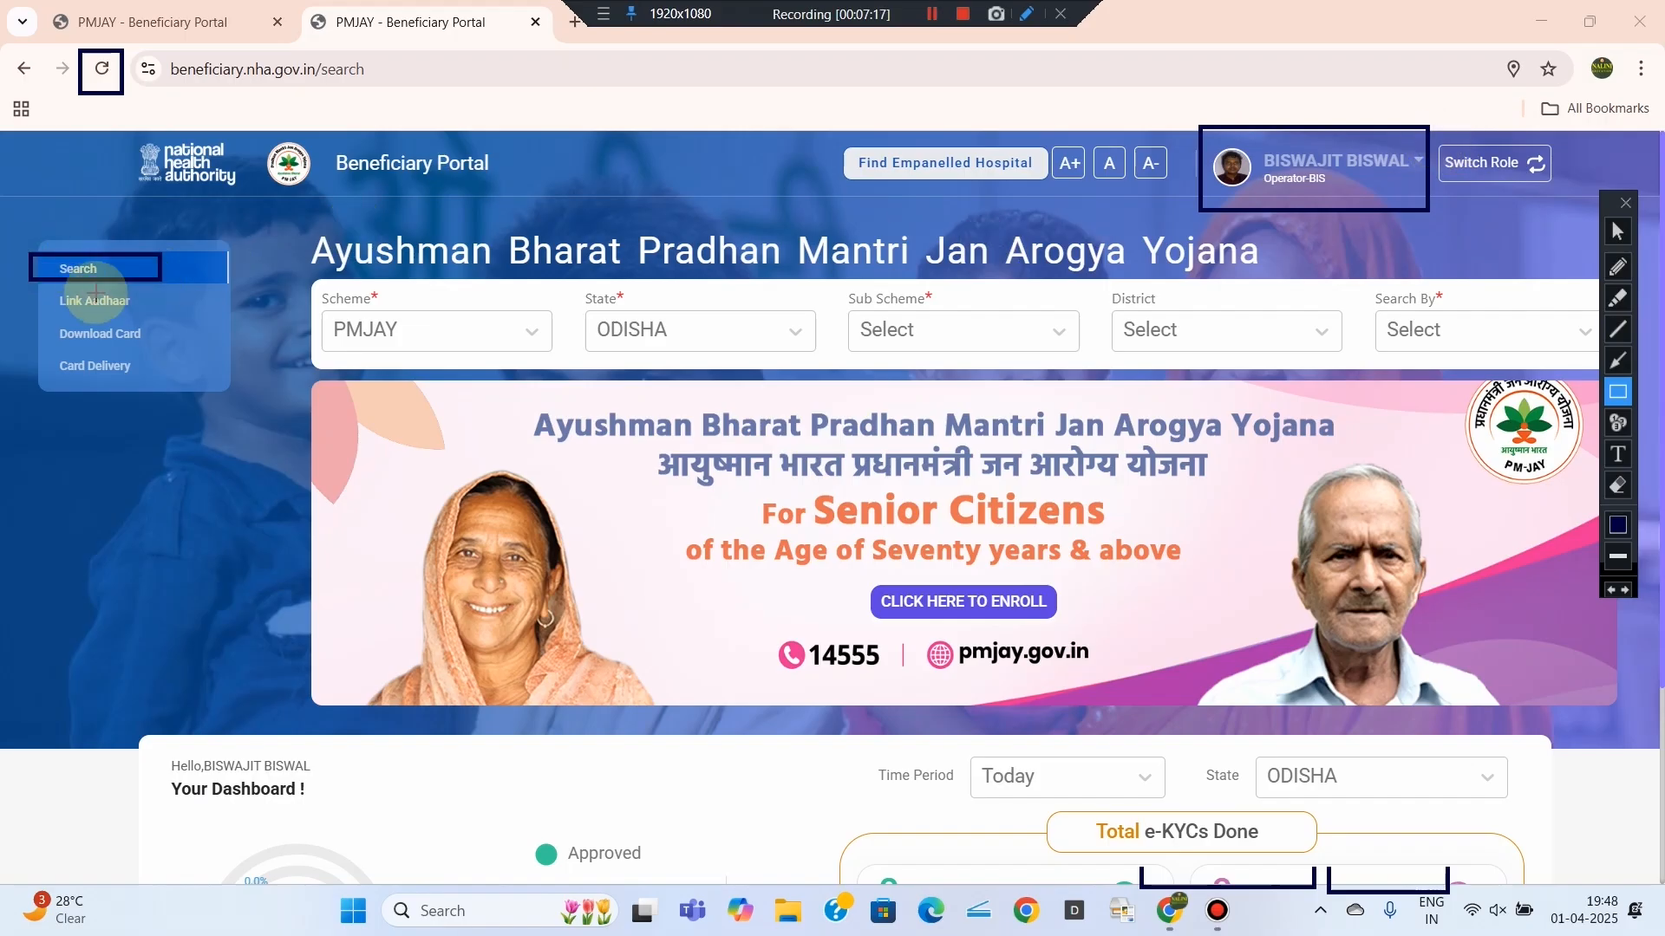
pyautogui.moveTo(42, 288); pyautogui.dragTo(170, 318)
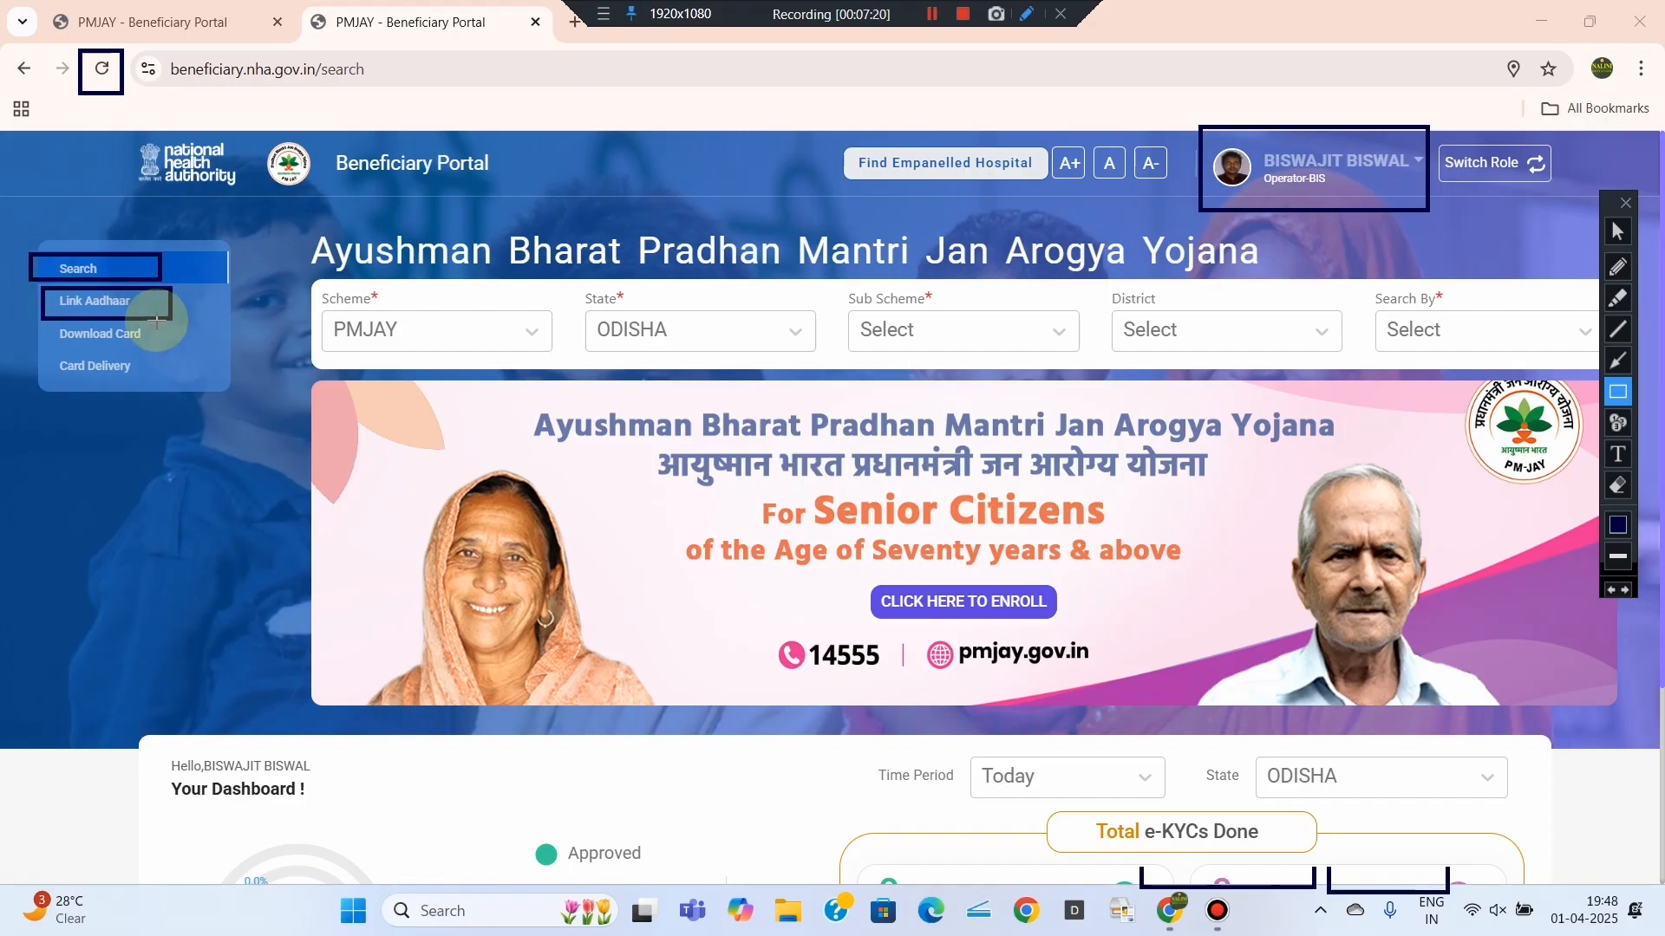
pyautogui.moveTo(41, 322); pyautogui.dragTo(179, 350)
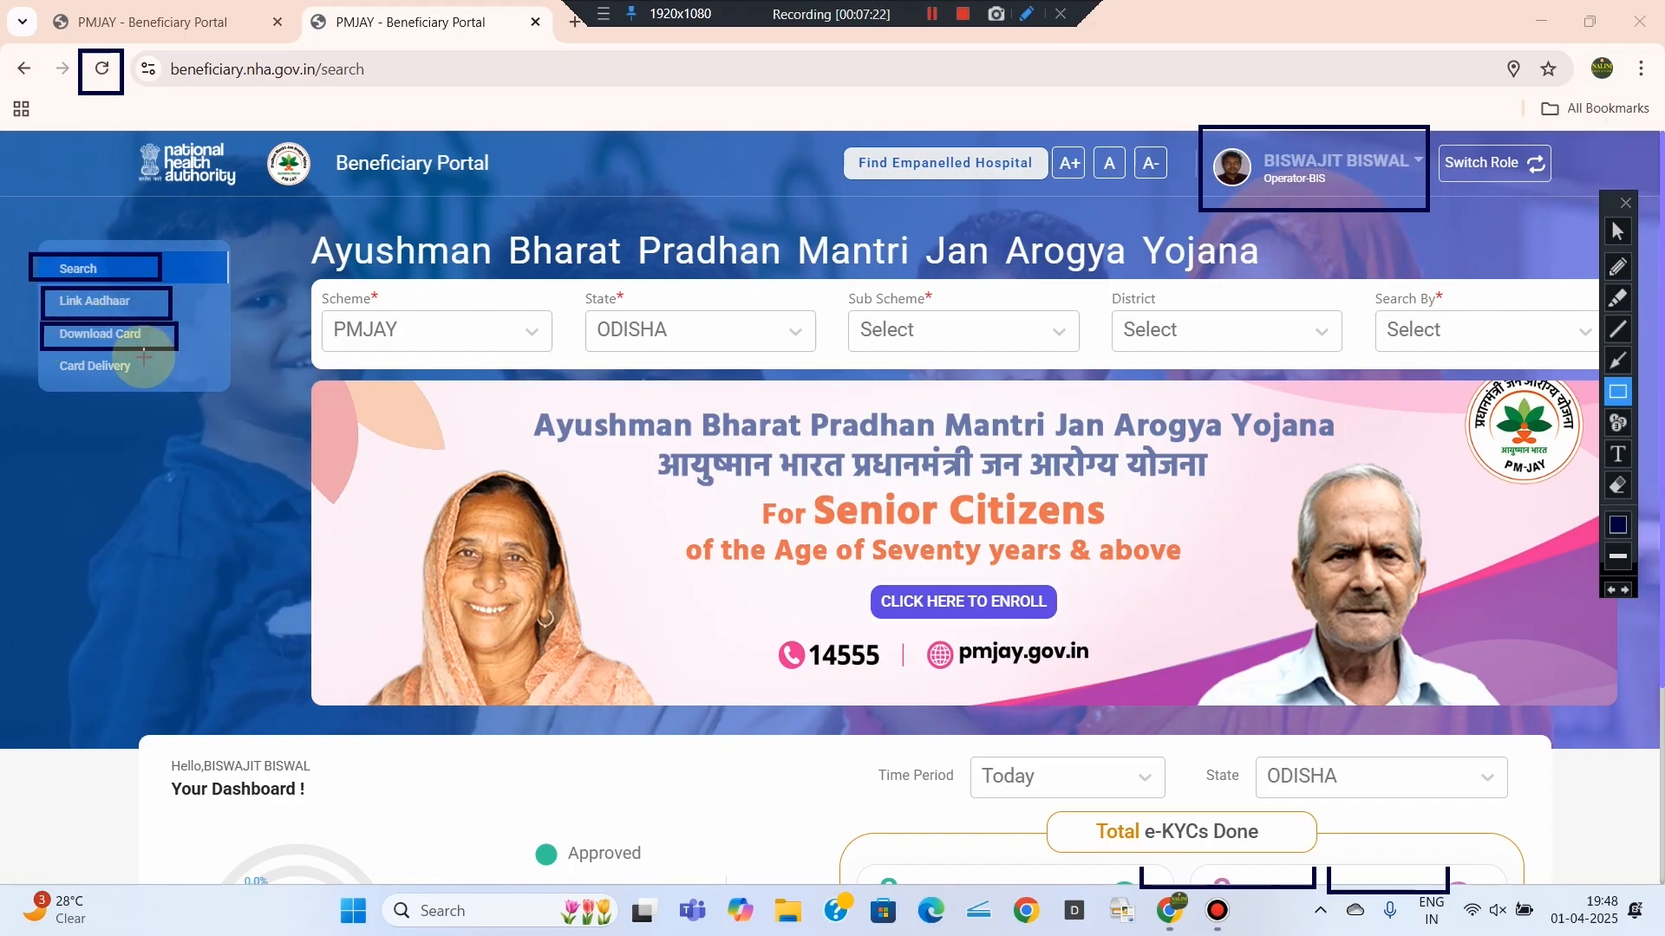
pyautogui.moveTo(45, 356); pyautogui.dragTo(168, 380)
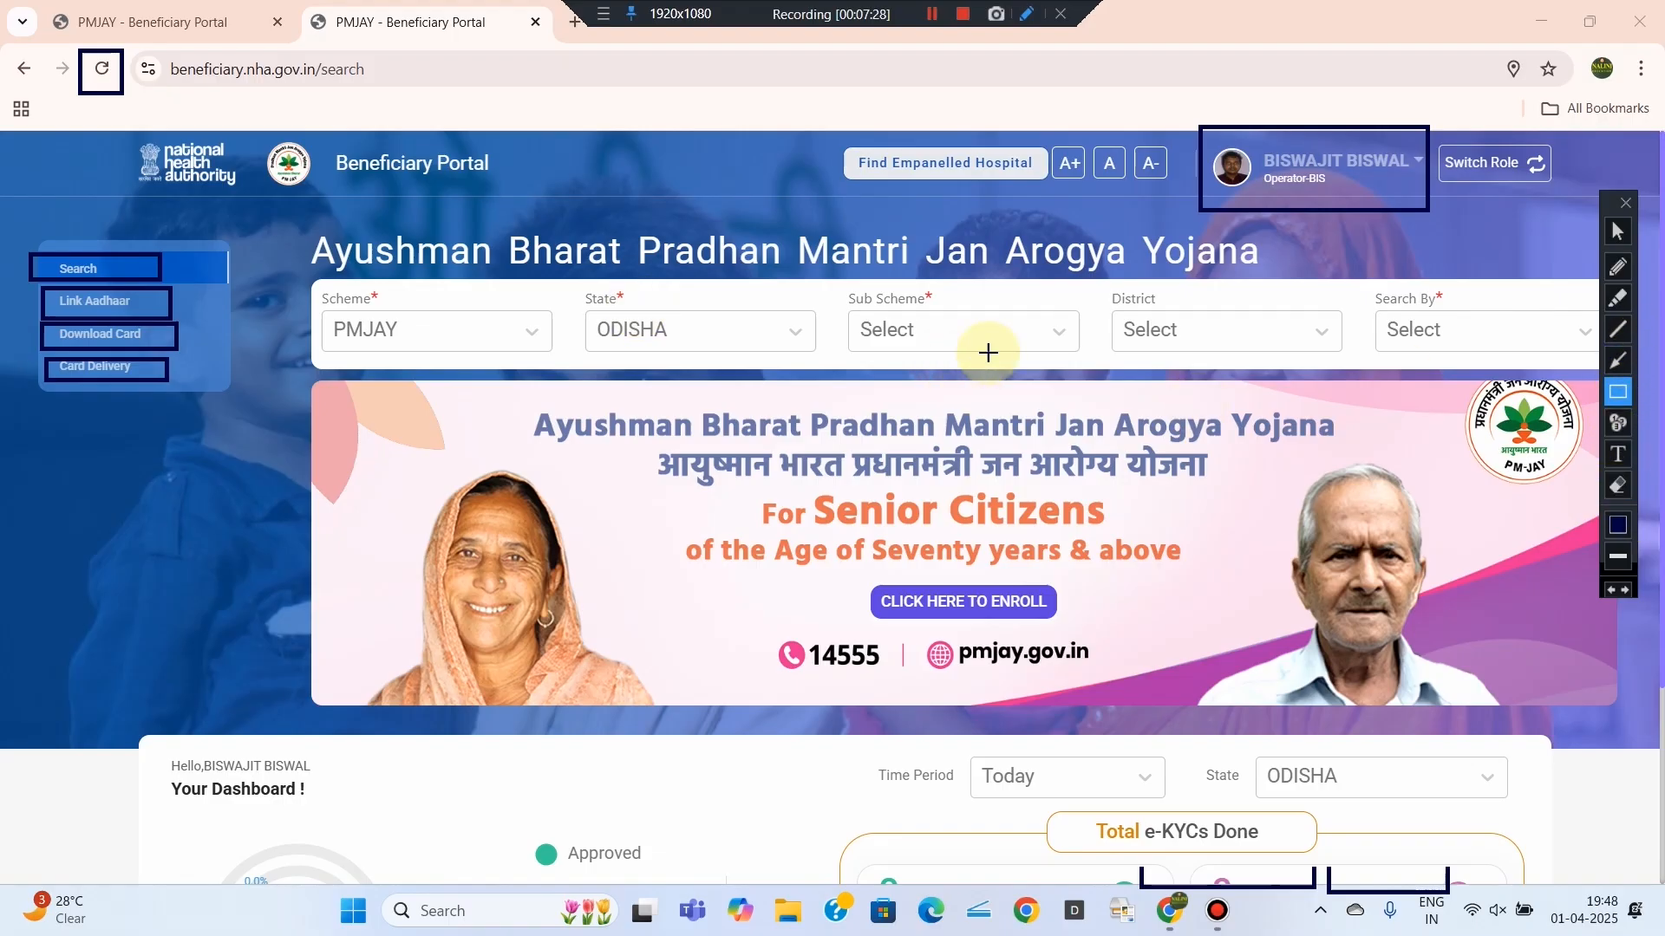
pyautogui.click(1618, 486)
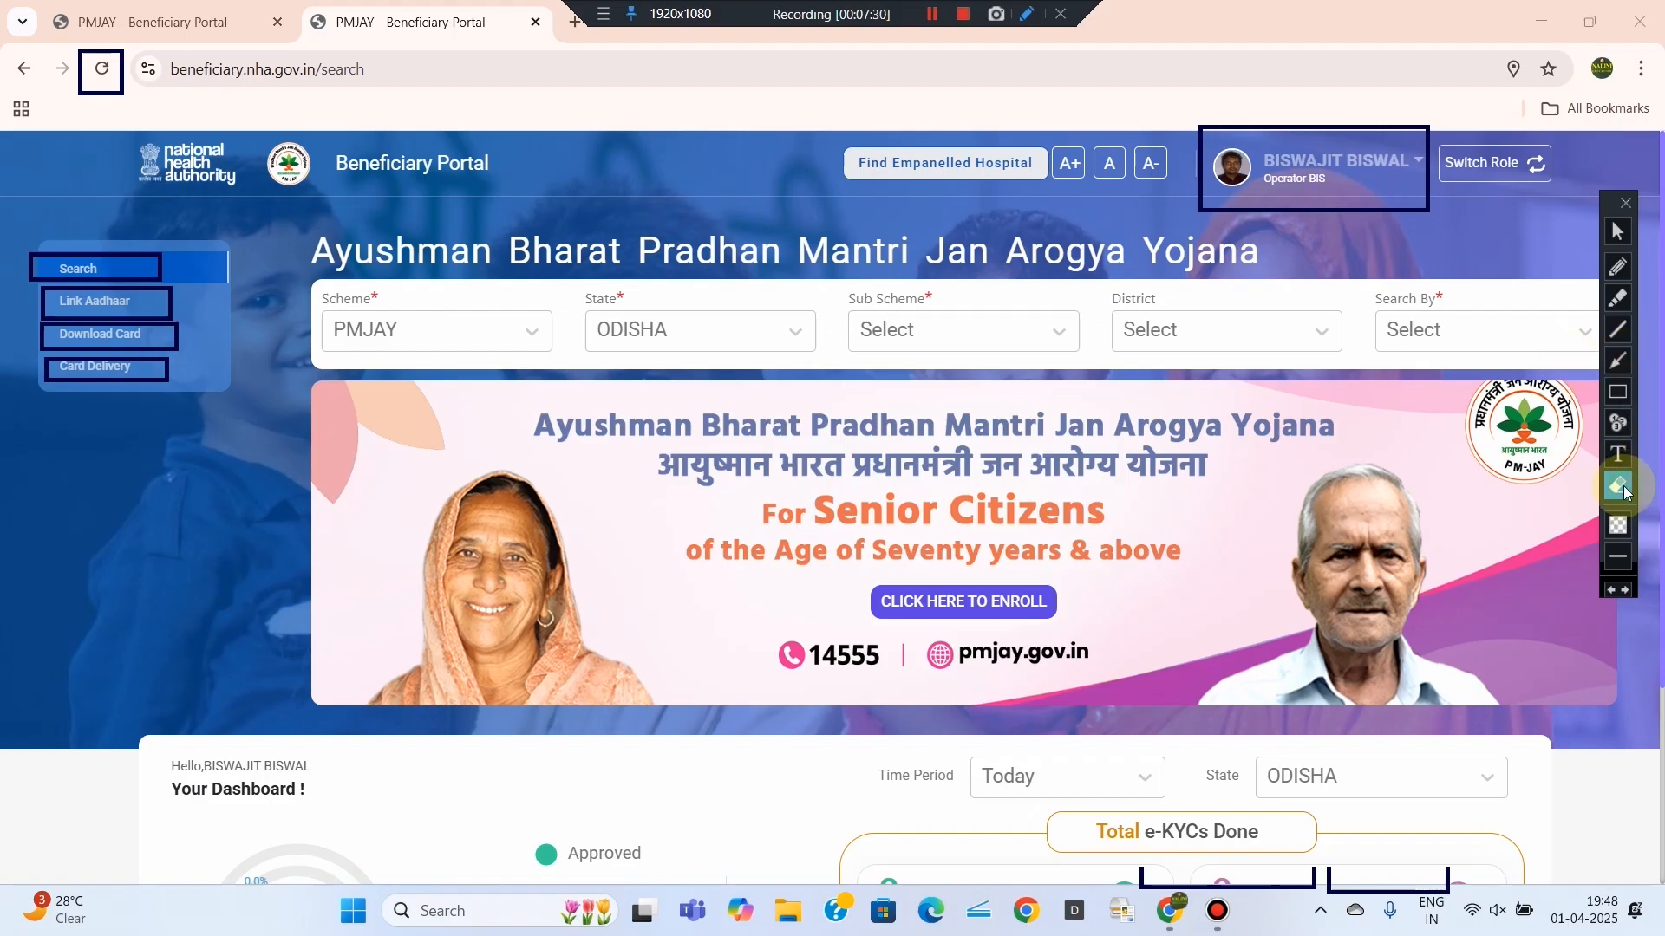
pyautogui.moveTo(1171, 93); pyautogui.dragTo(1205, 130)
pyautogui.moveTo(19, 227)
pyautogui.mouseDown()
pyautogui.moveTo(473, 591)
pyautogui.moveTo(644, 633)
pyautogui.mouseUp()
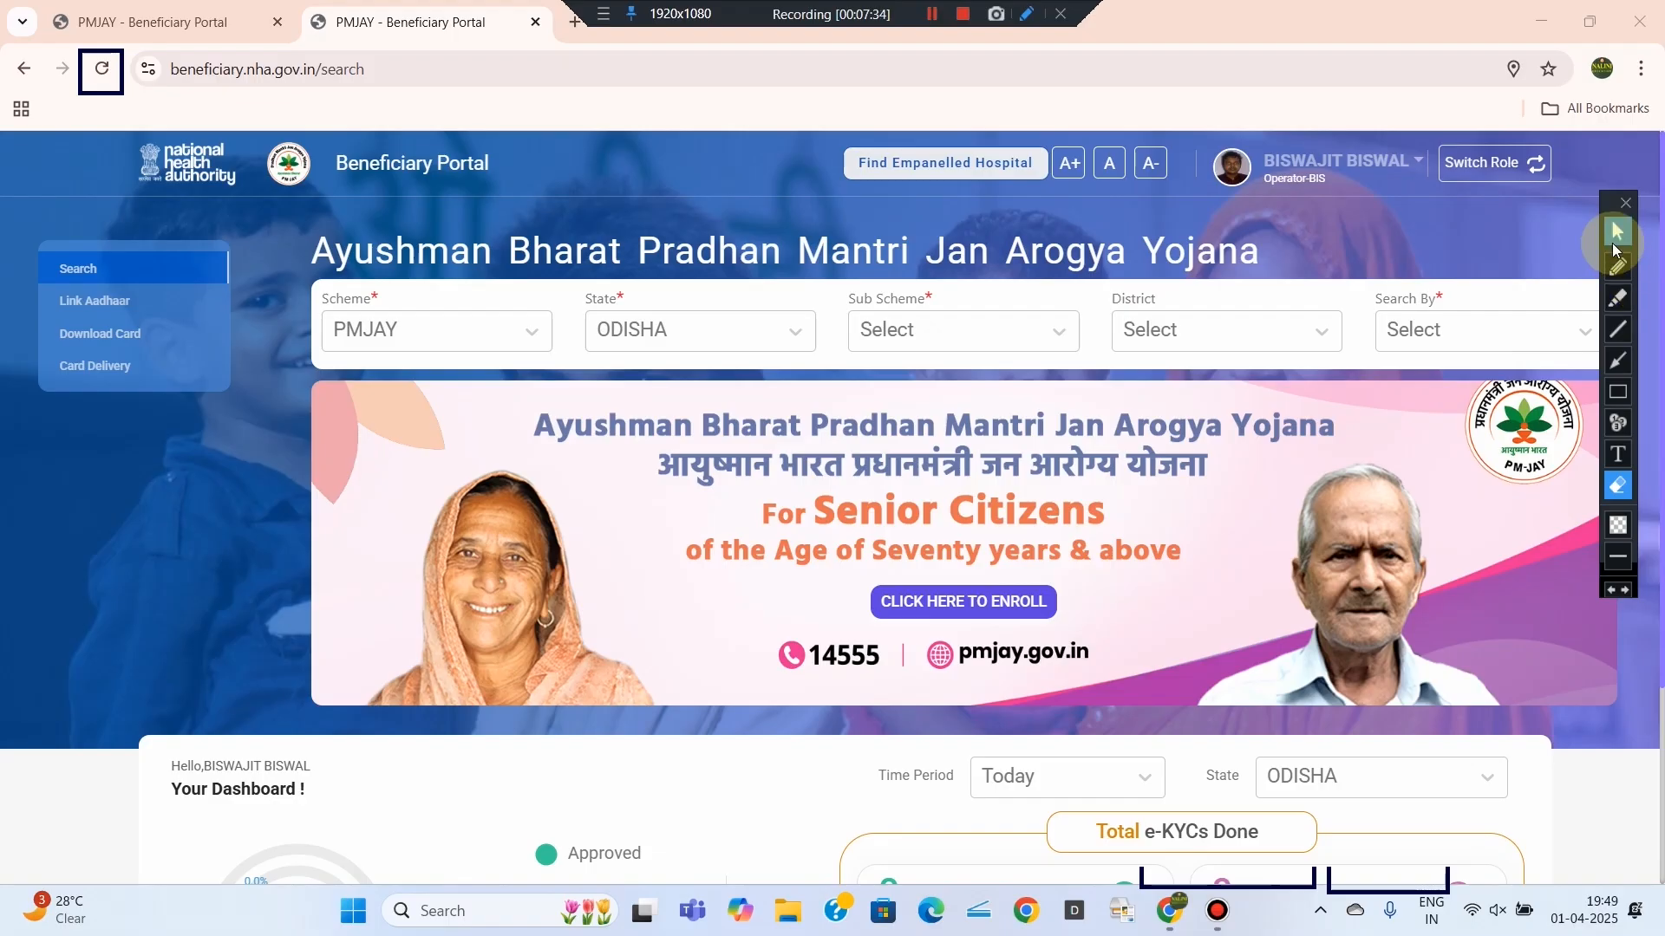
pyautogui.click(1618, 232)
pyautogui.scroll(-3, 1652, 412)
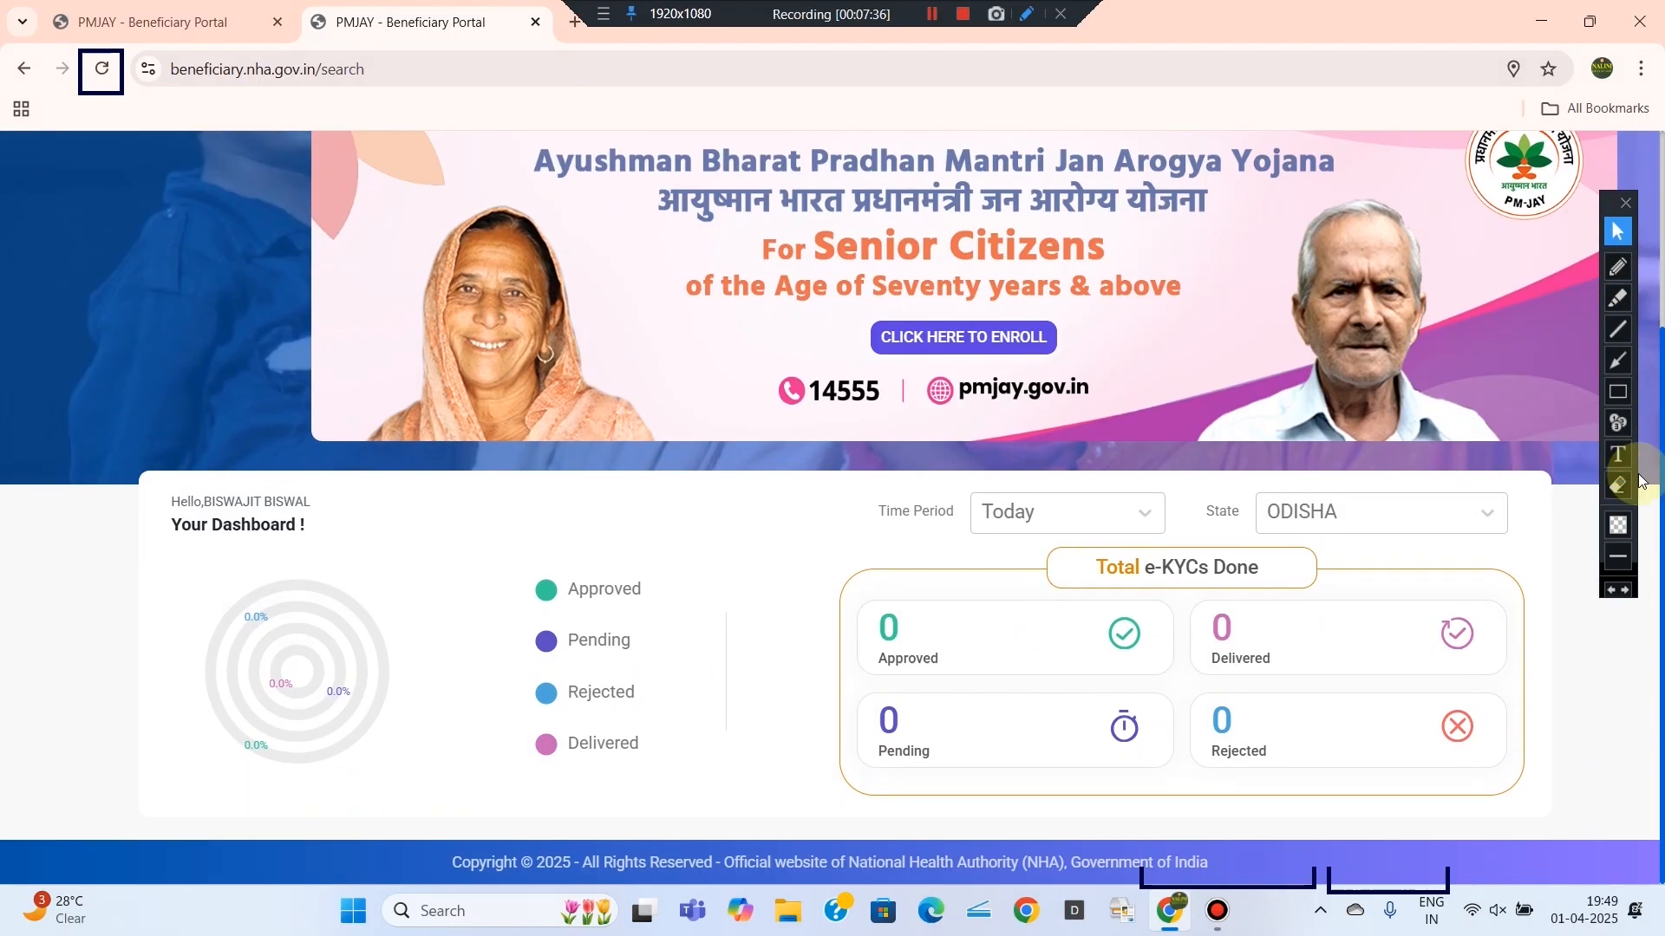
pyautogui.click(1115, 520)
pyautogui.click(1115, 521)
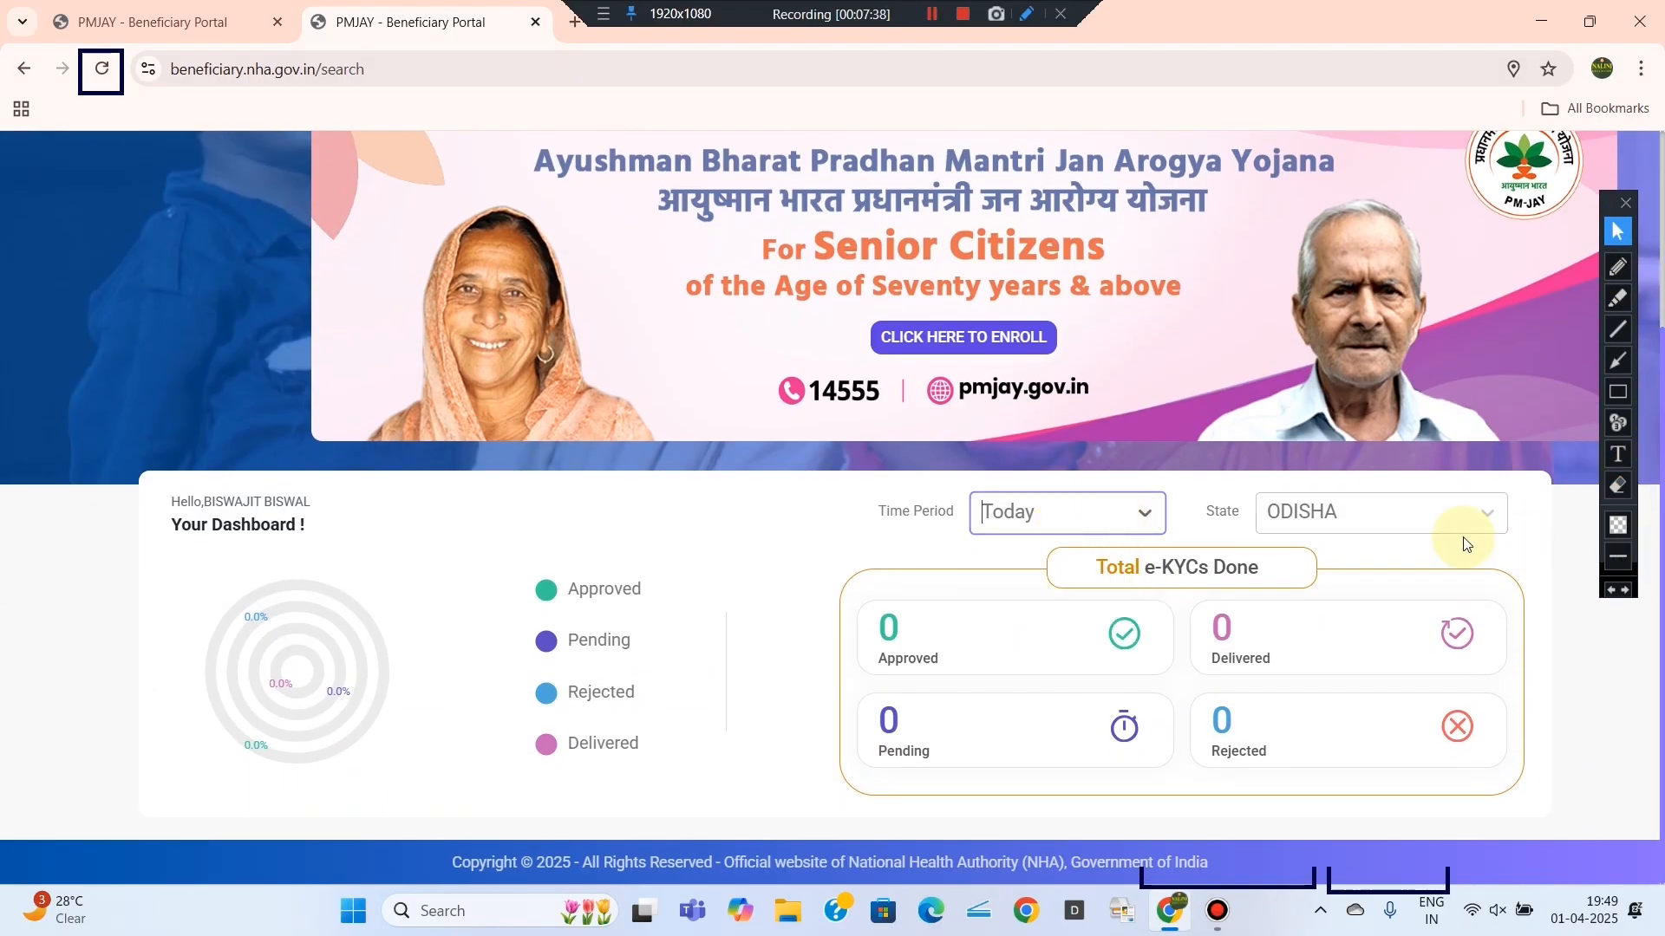
pyautogui.scroll(3, 1660, 444)
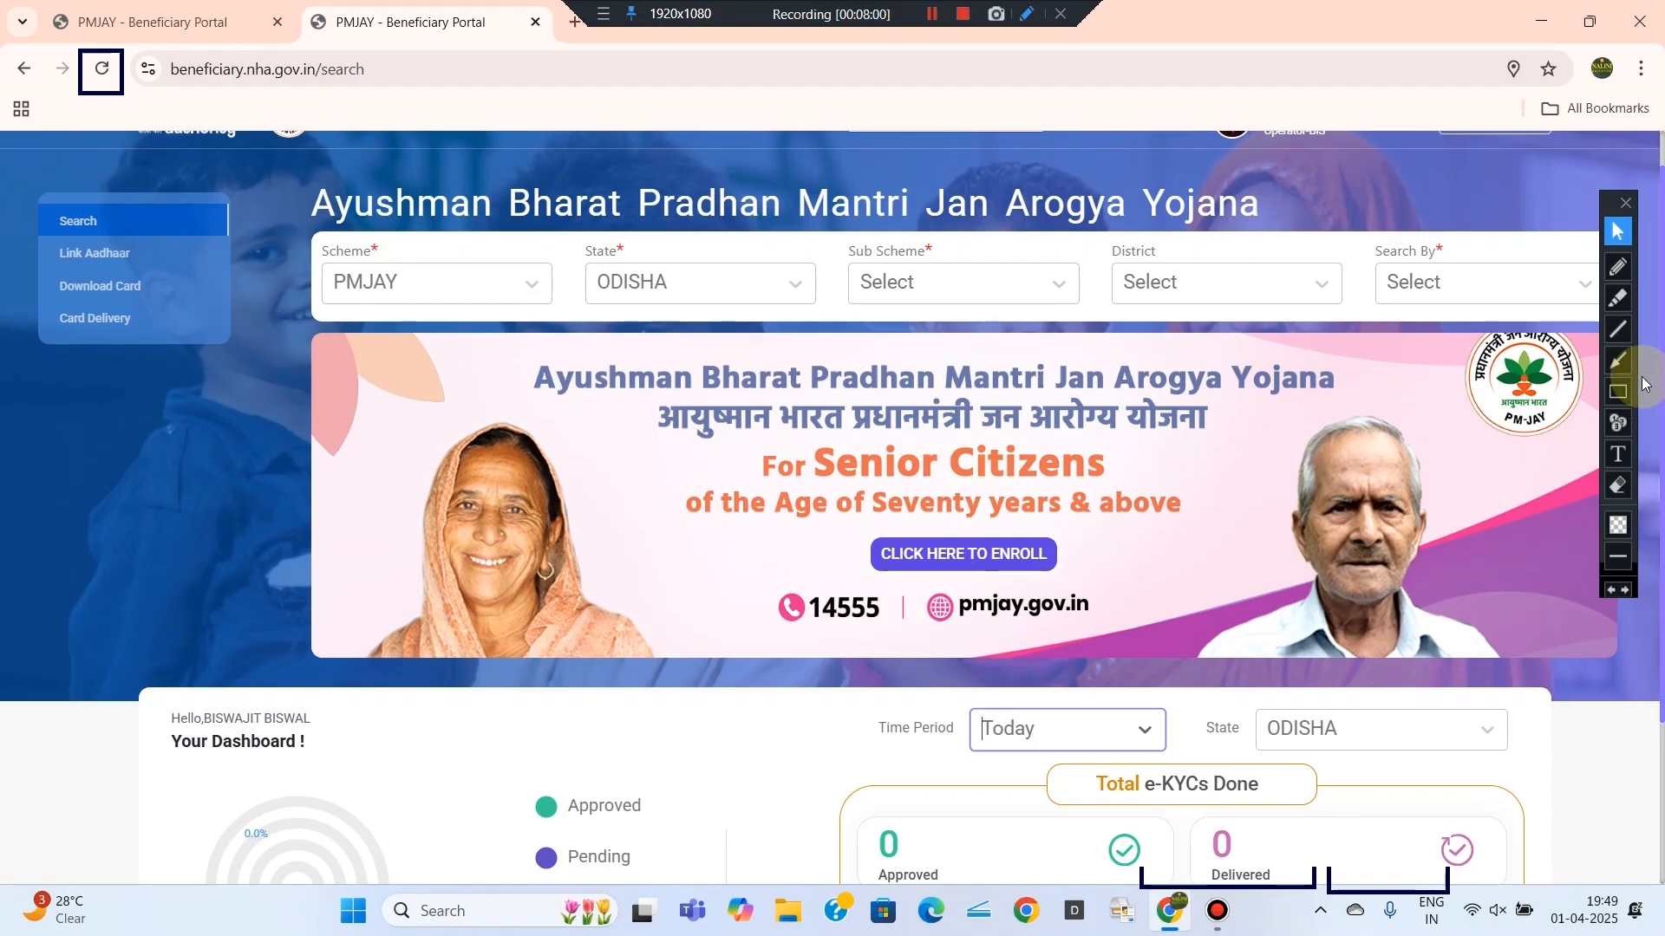
# Step: Set Sub Scheme to PMJAY and District to JAGATSINGHAPUR on the search page
pyautogui.click(1622, 247)
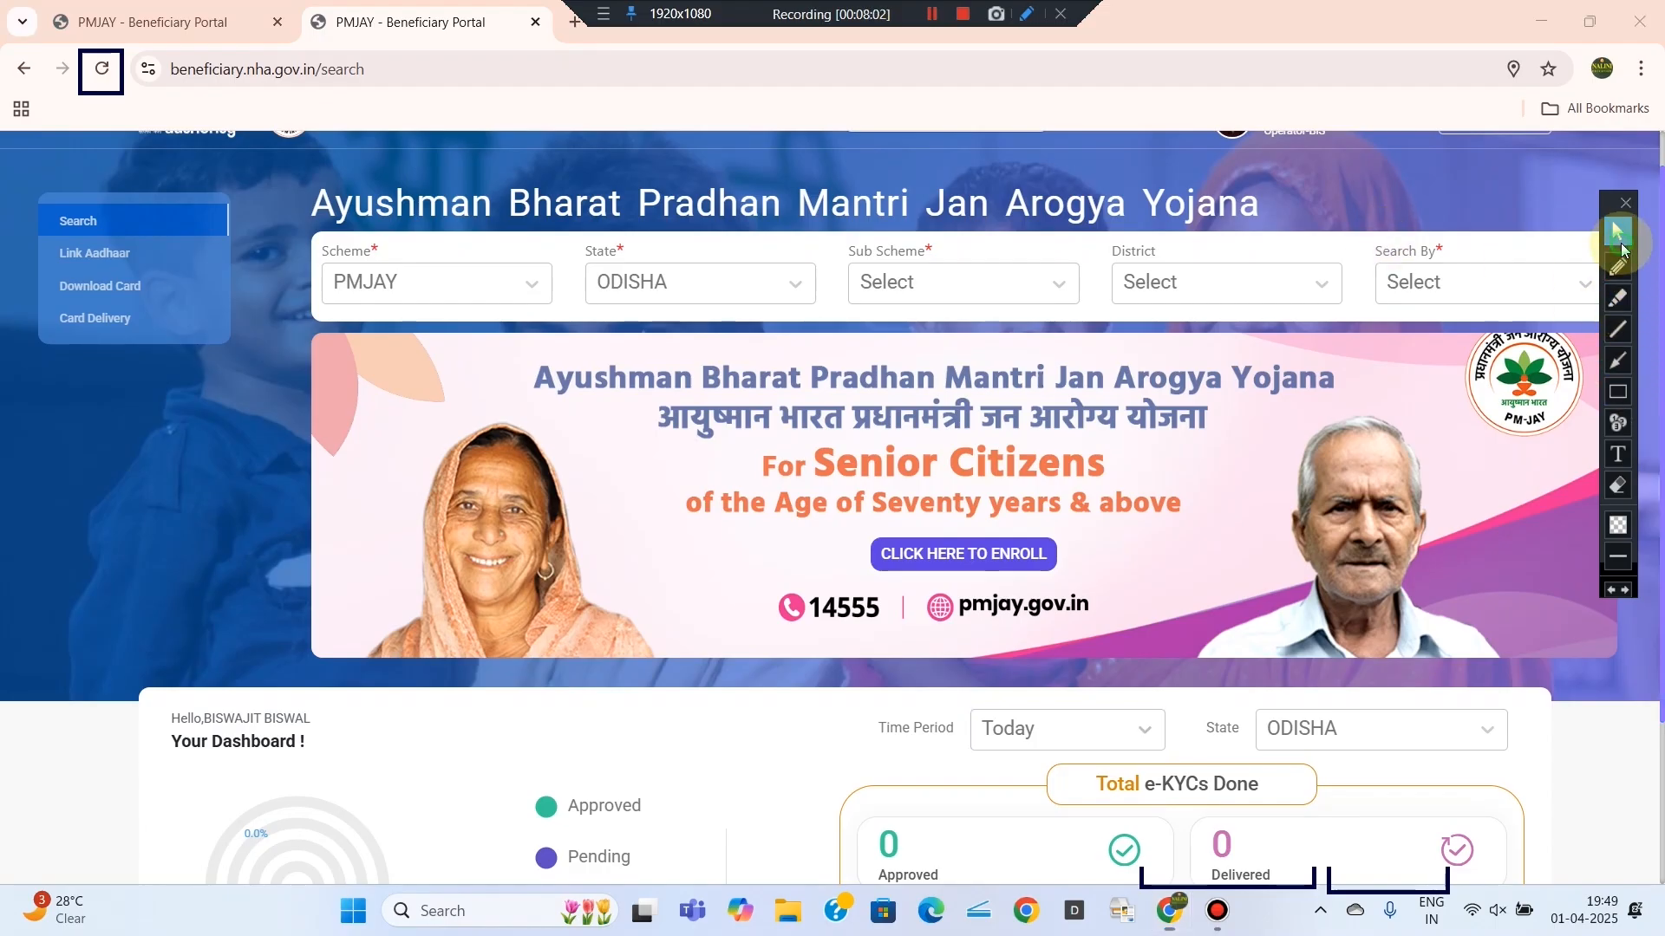
pyautogui.click(1476, 287)
pyautogui.click(1452, 286)
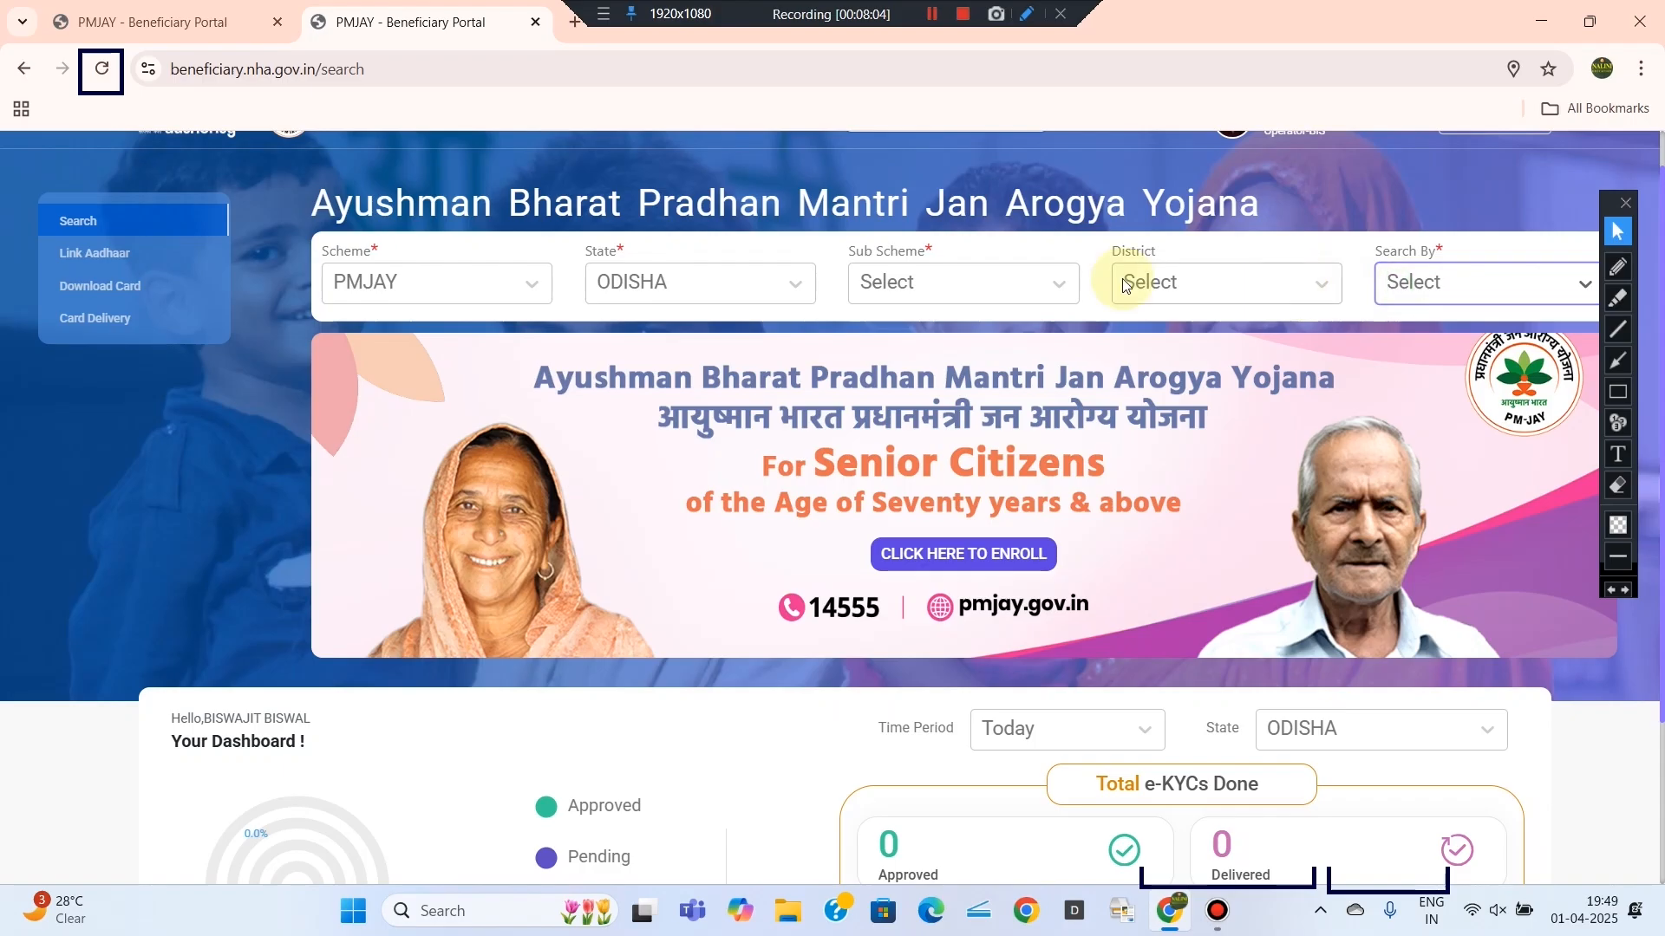
pyautogui.click(959, 284)
pyautogui.click(916, 345)
pyautogui.click(1181, 295)
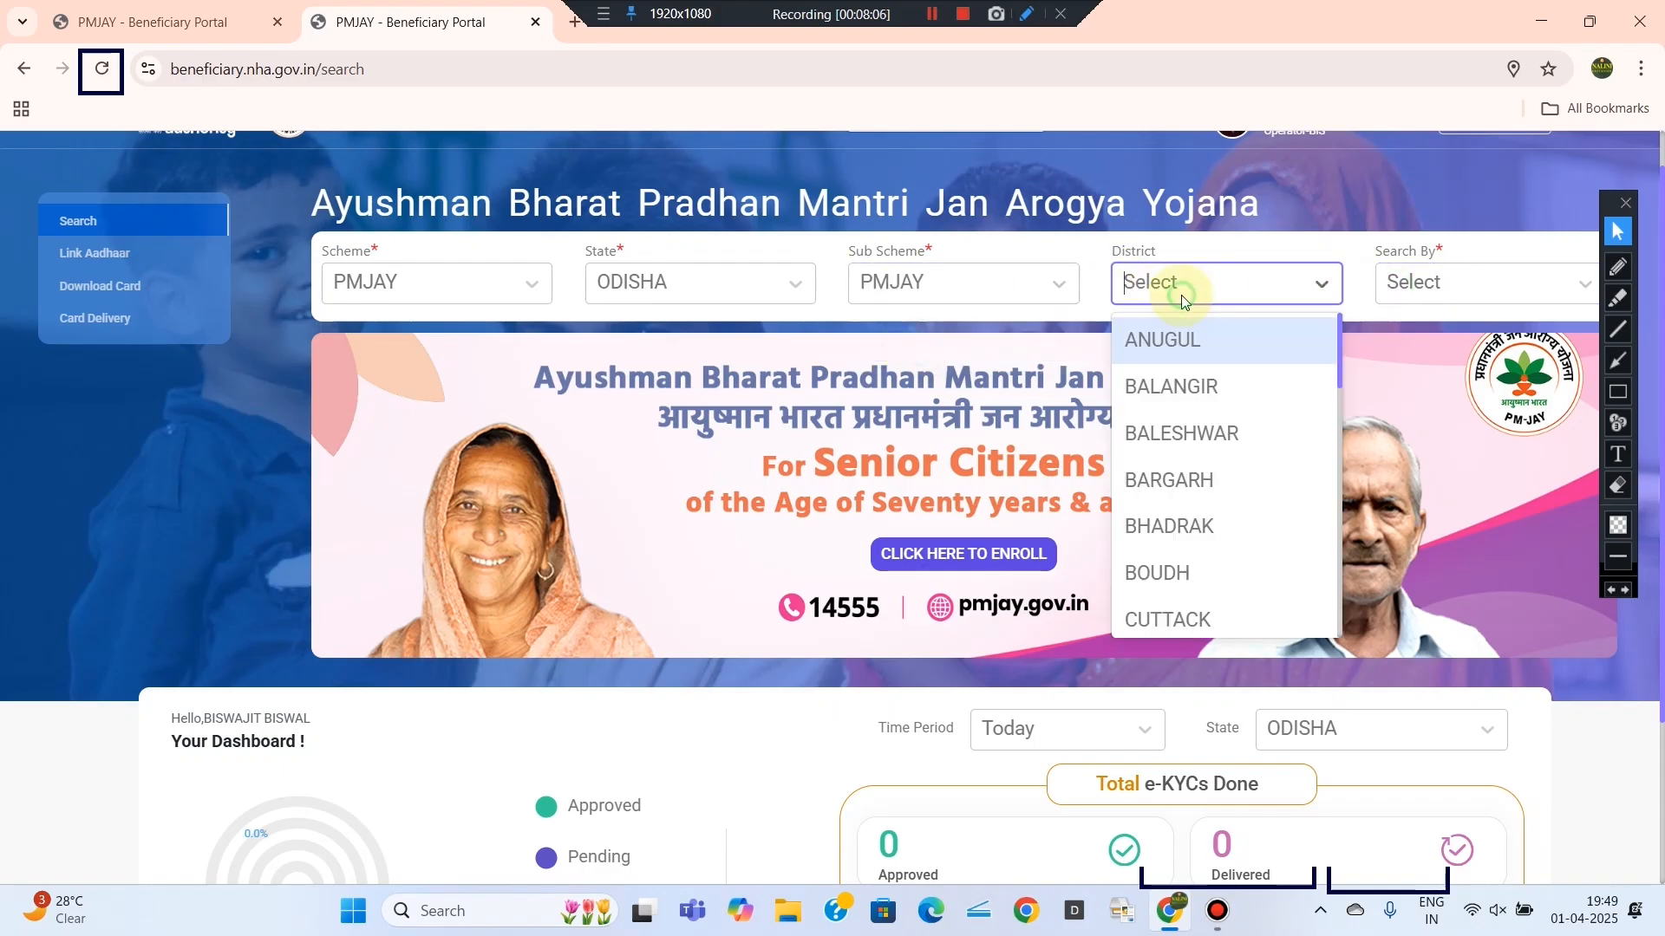
pyautogui.write('jaga')
pyautogui.press('Return')
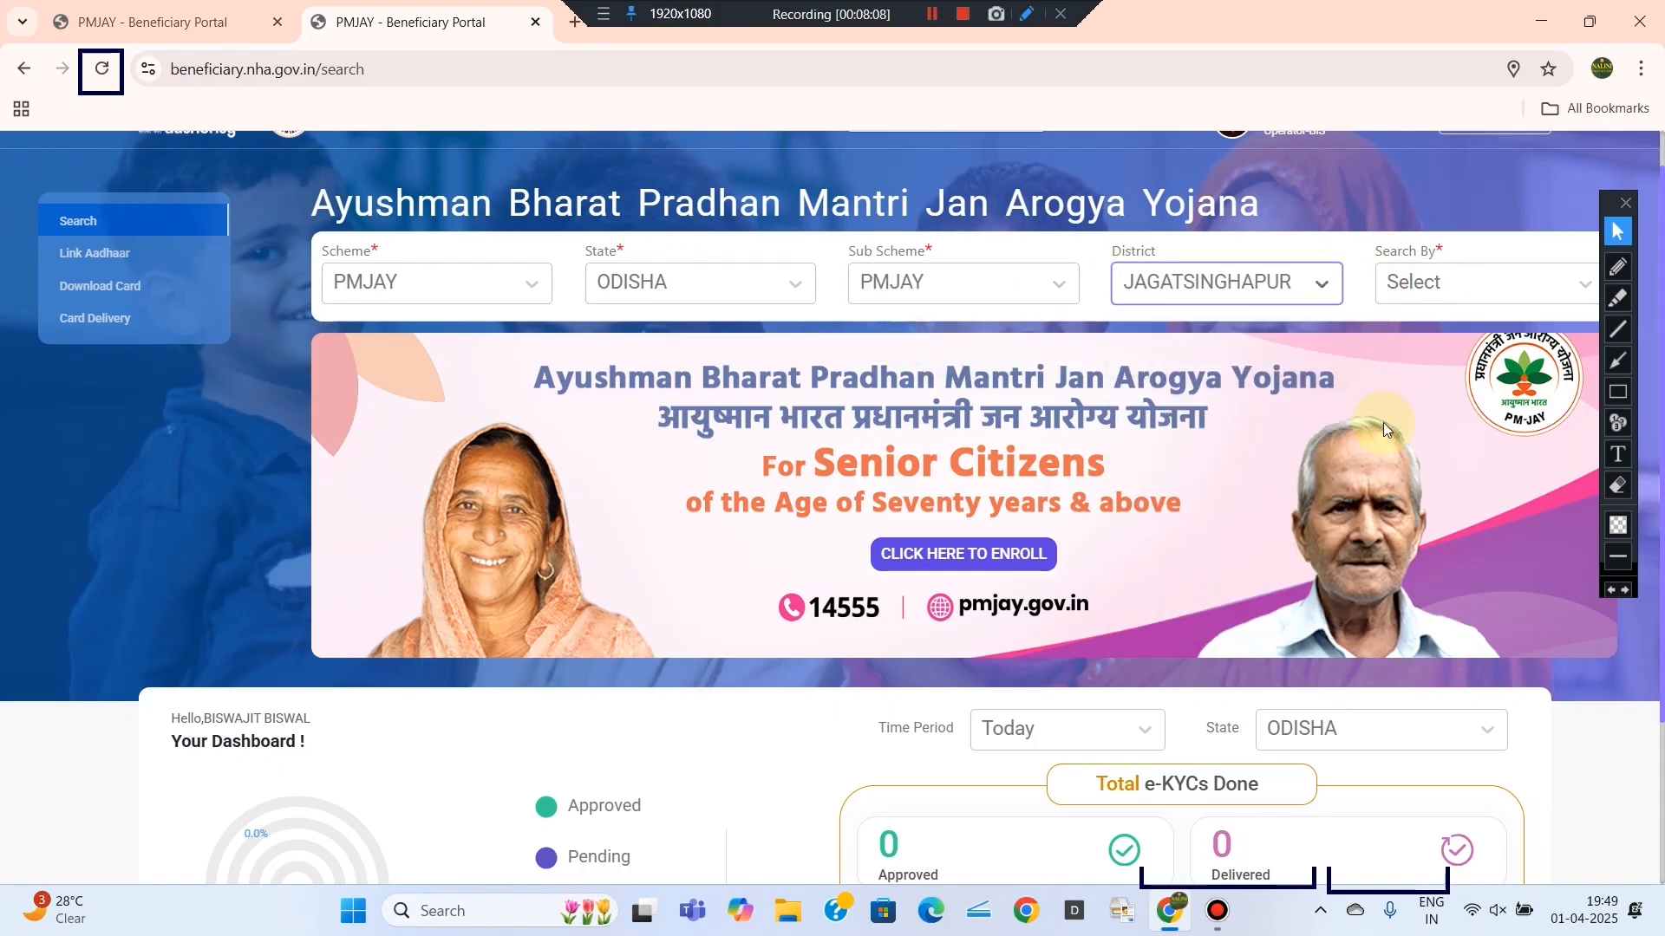
pyautogui.click(1476, 304)
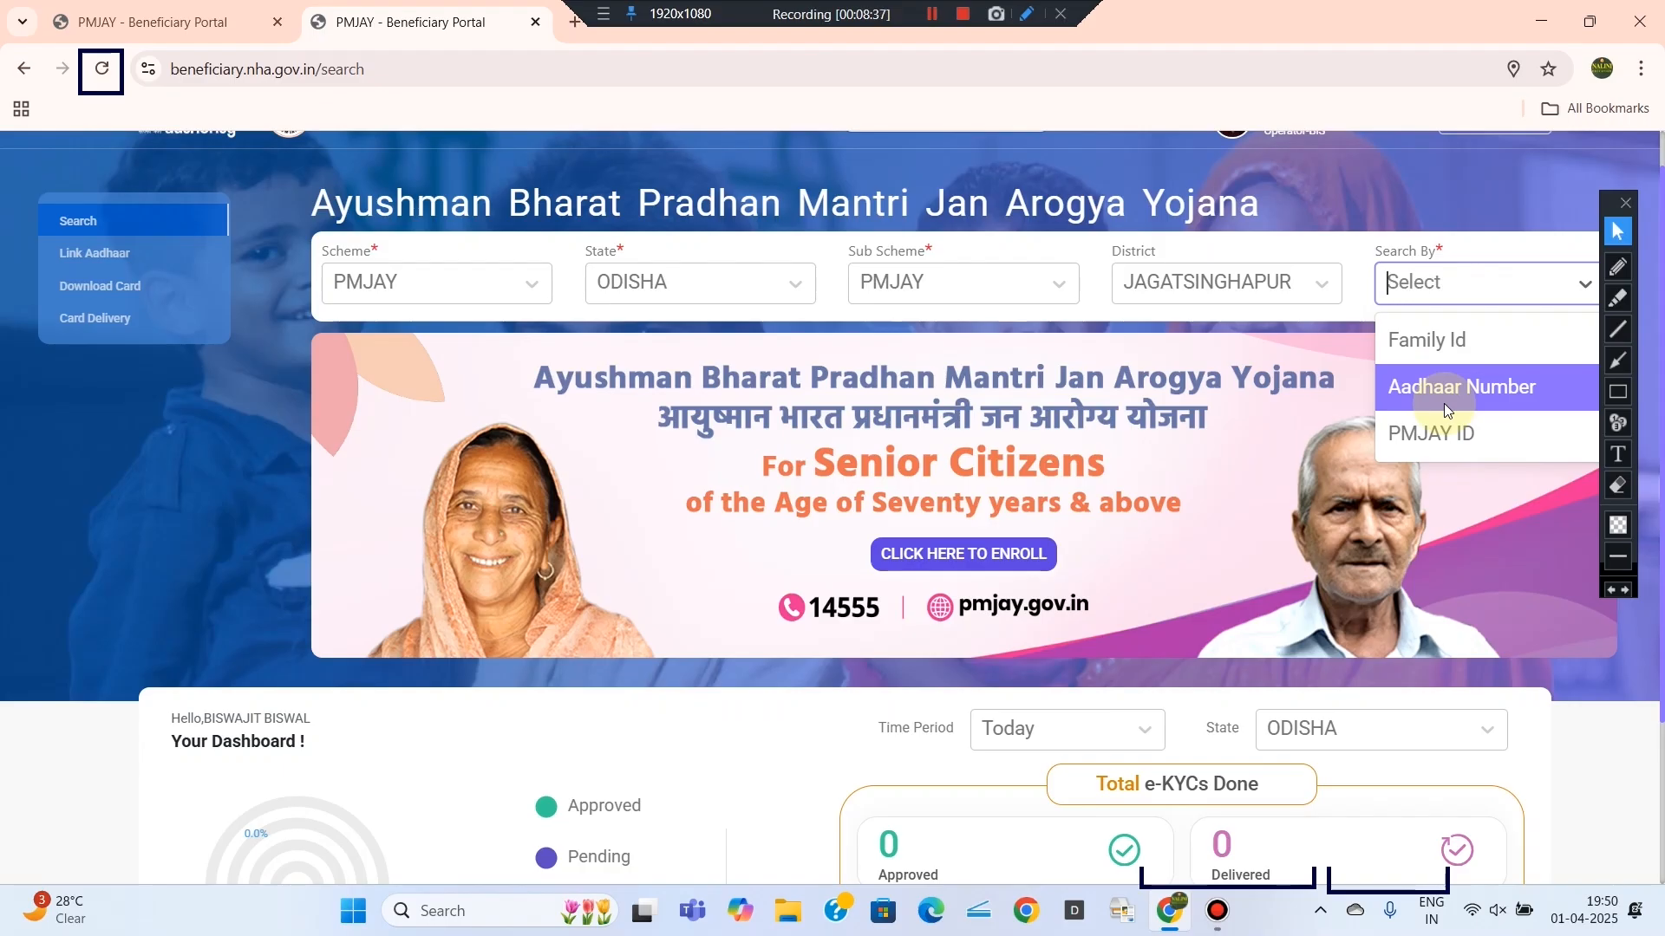
# Step: Open the Download Card page and set State to ODISHA
pyautogui.click(87, 286)
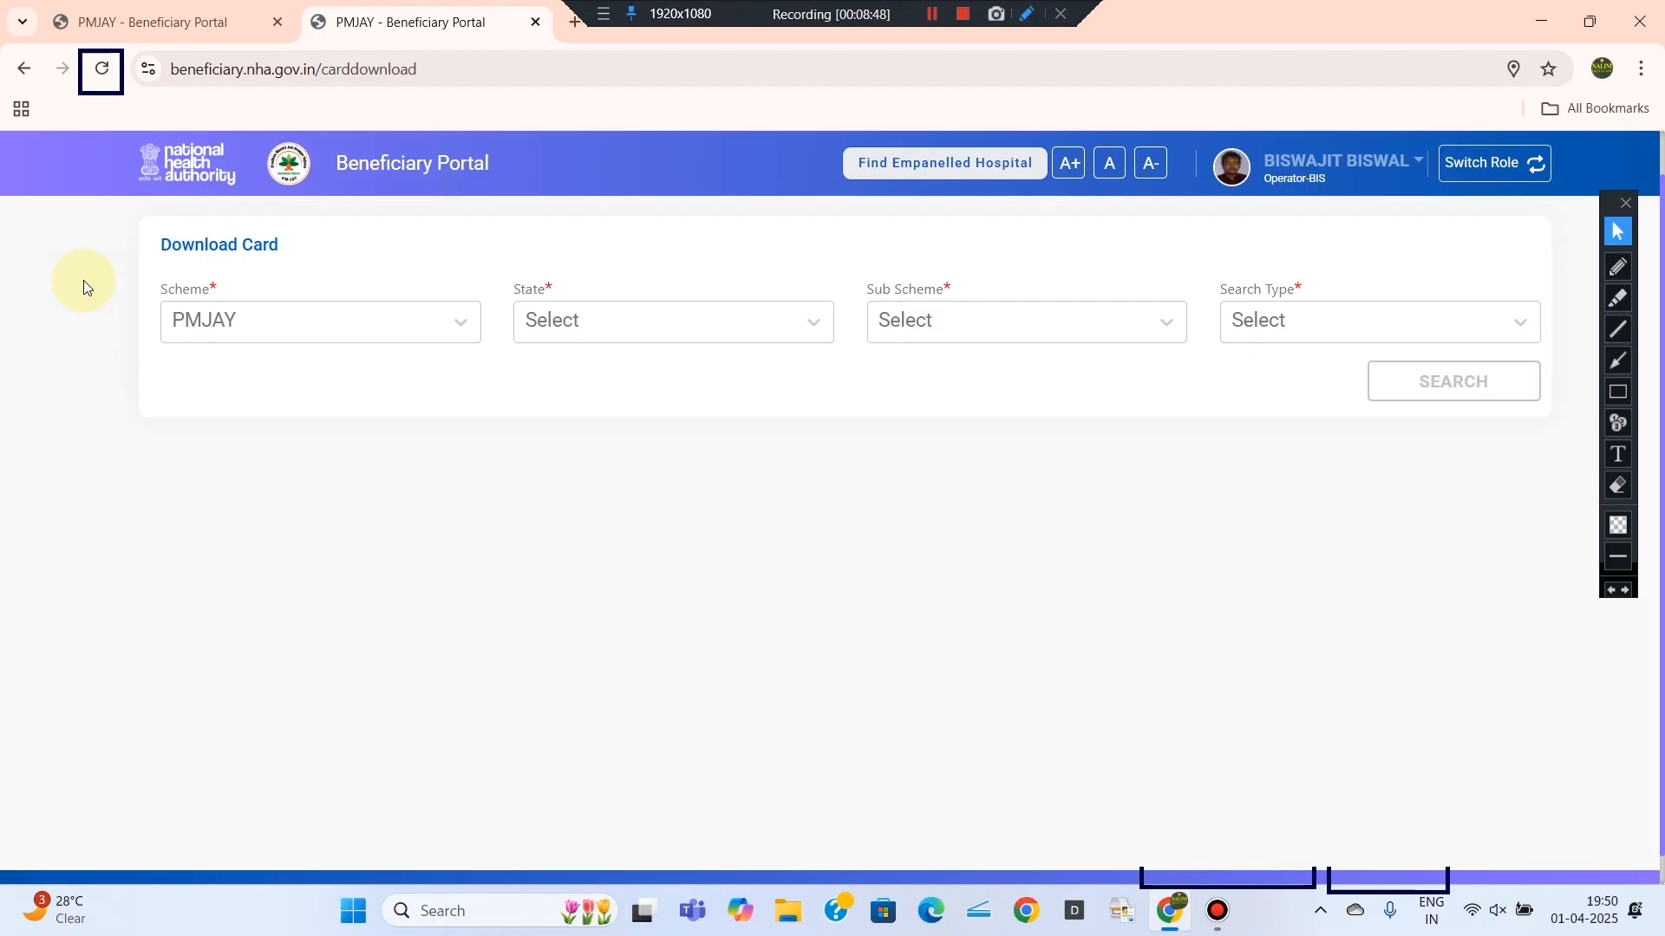
pyautogui.click(552, 323)
pyautogui.write('o')
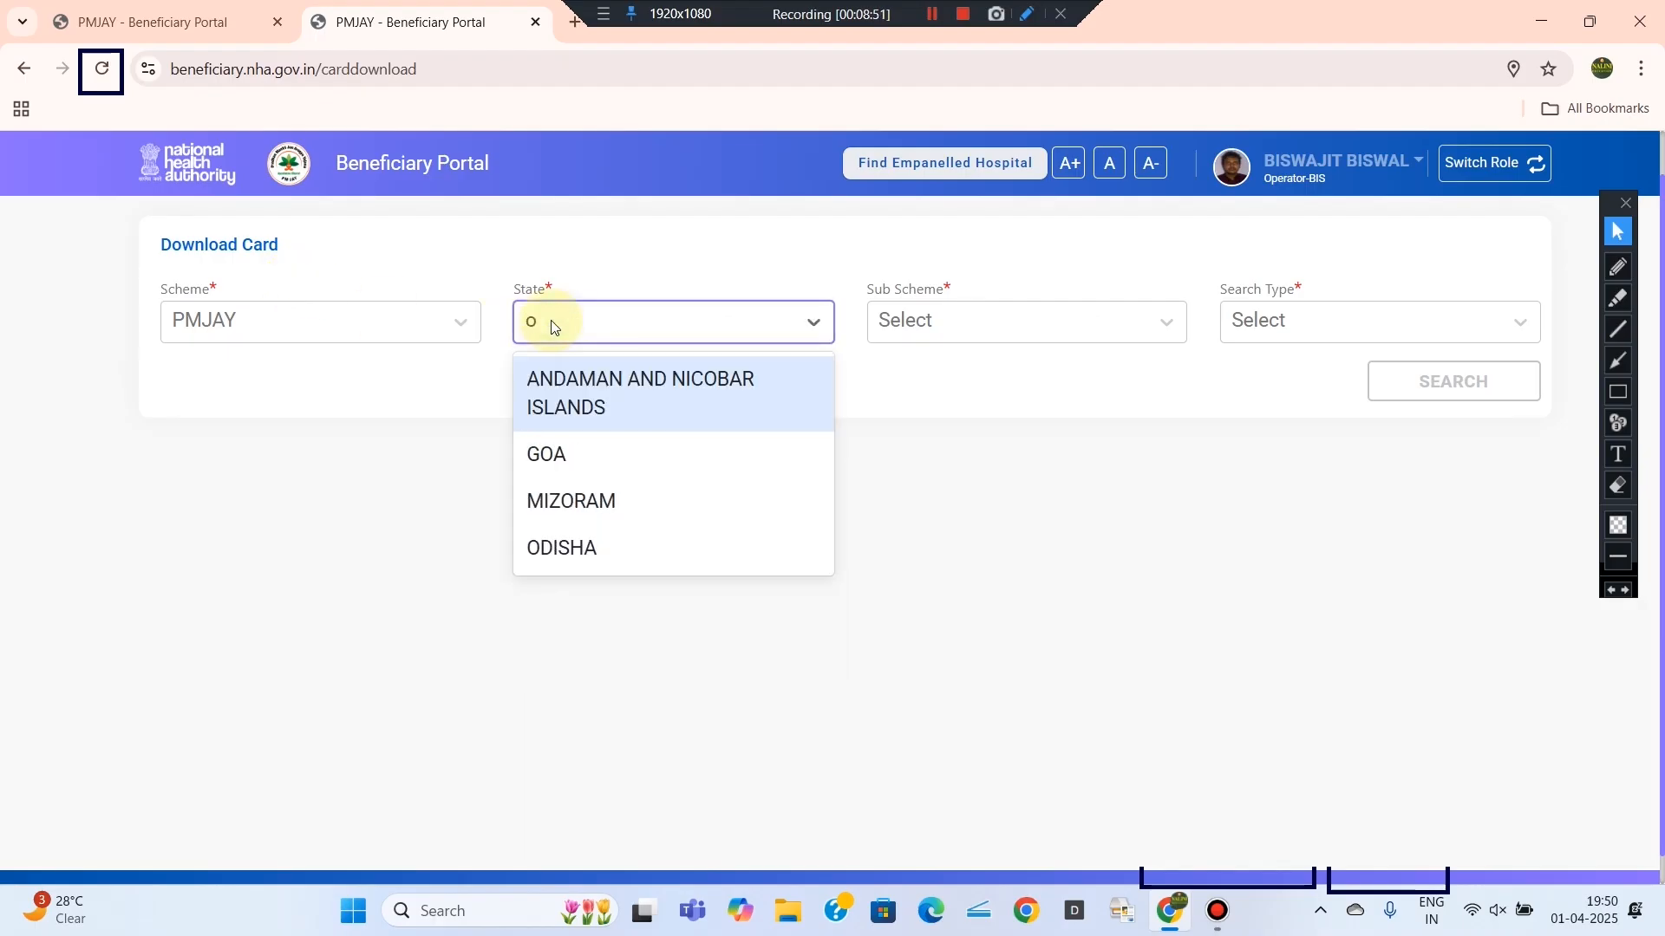
pyautogui.click(588, 548)
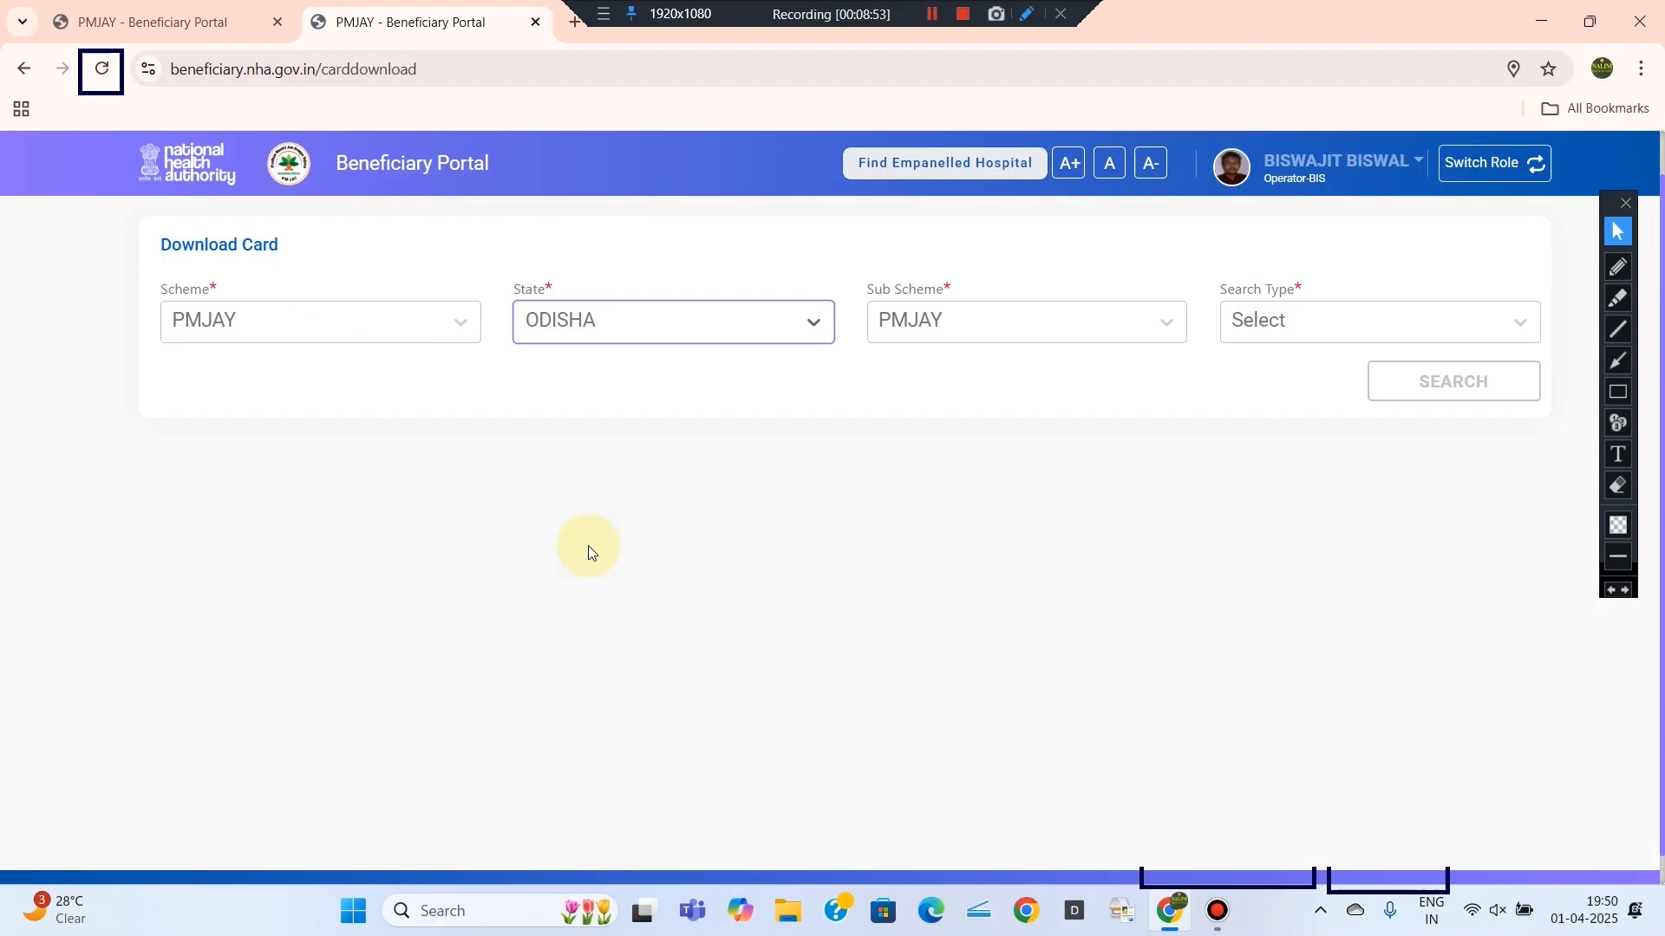